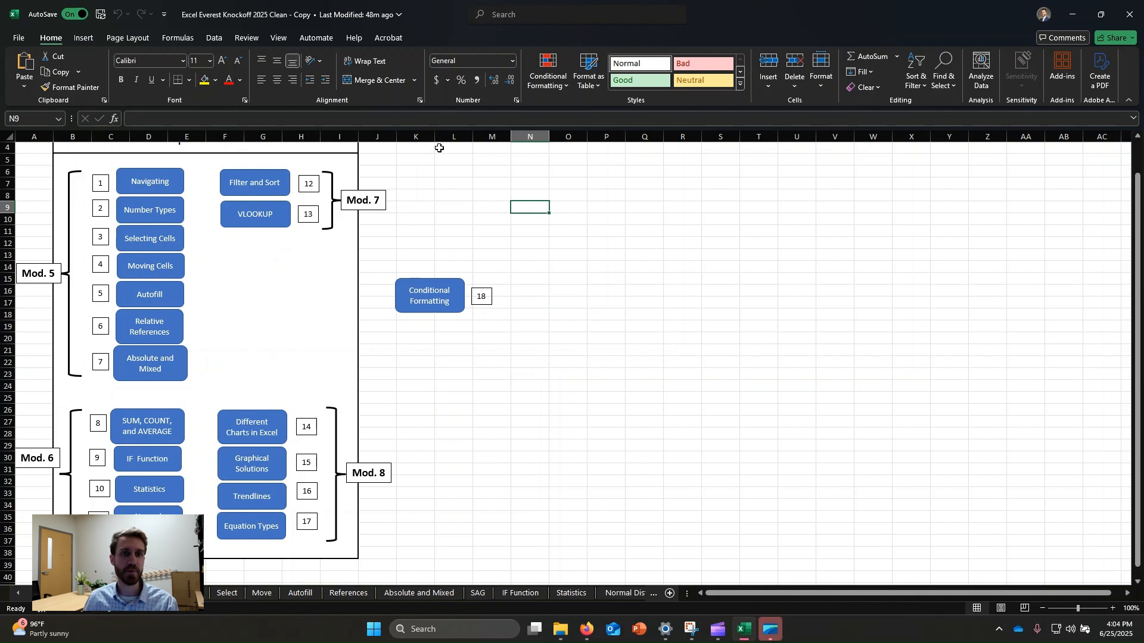
{"action": "left_click", "coordinate": [416, 157]}
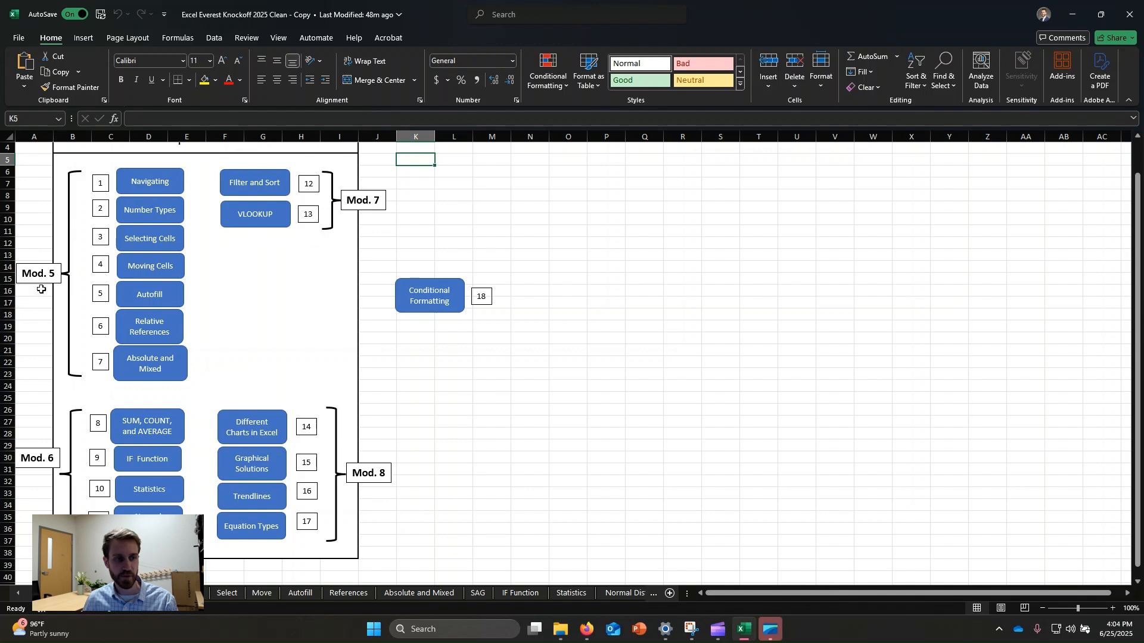
{"action": "left_click", "coordinate": [37, 208]}
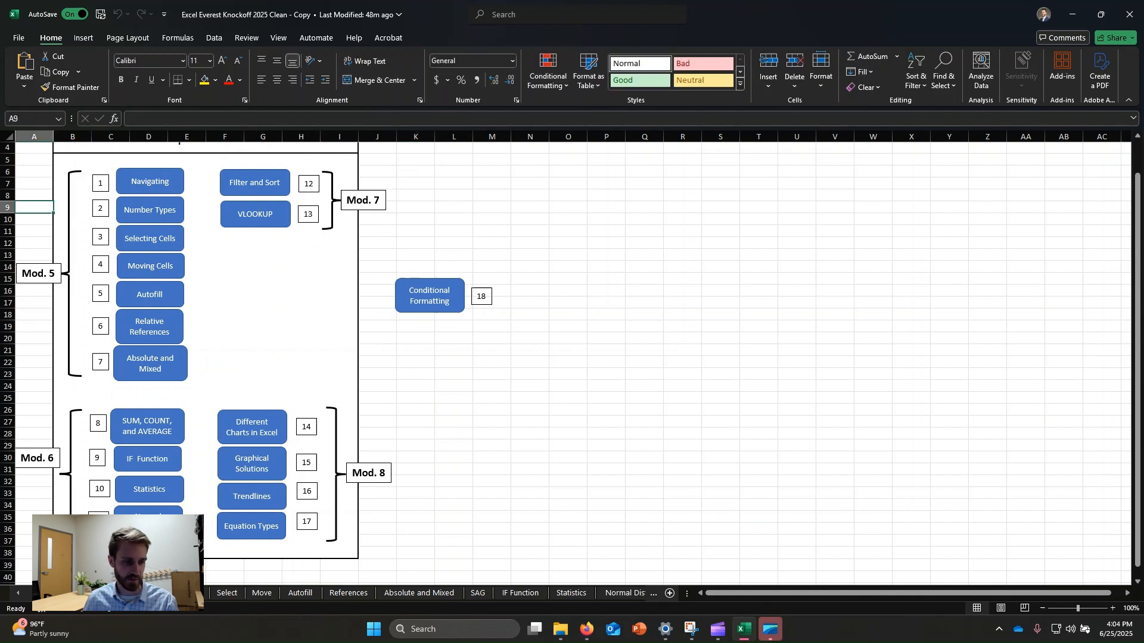
{"action": "left_click", "coordinate": [122, 593]}
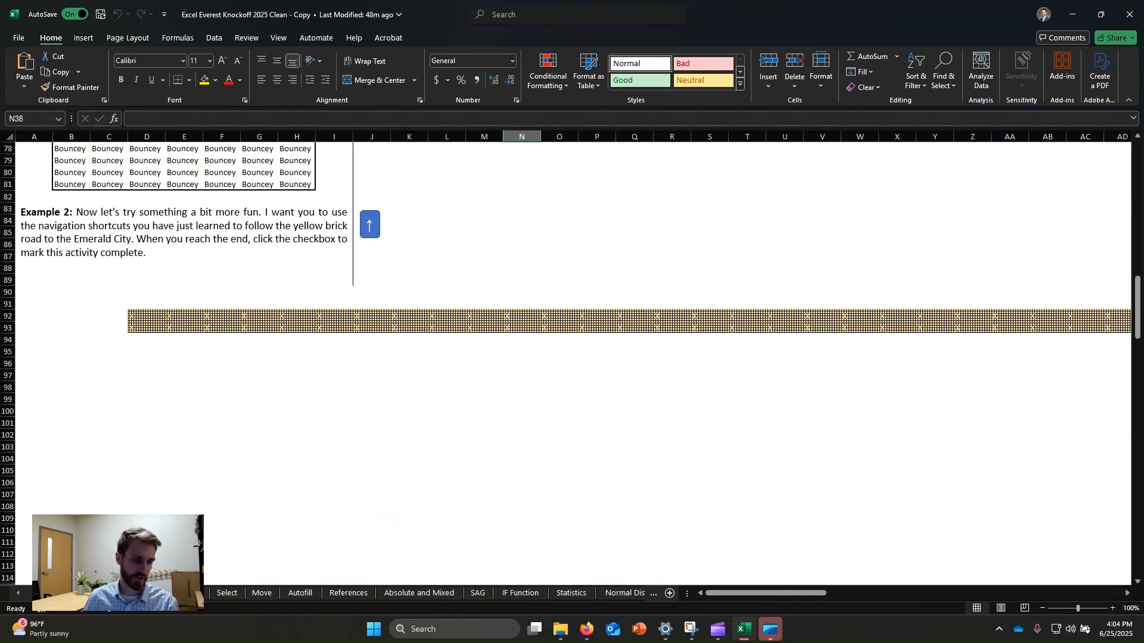
{"action": "left_click", "coordinate": [370, 225]}
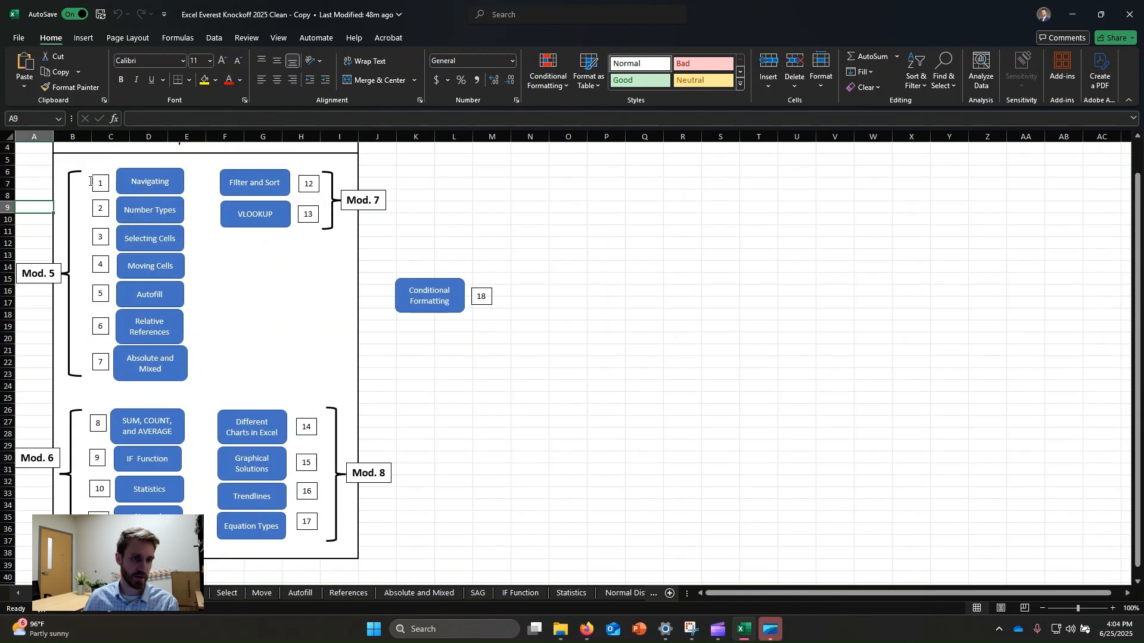
Step: Open the Navigating lesson from the index and read through its explanation, diagrams and Example 1 instructions
{"action": "left_click", "coordinate": [149, 183]}
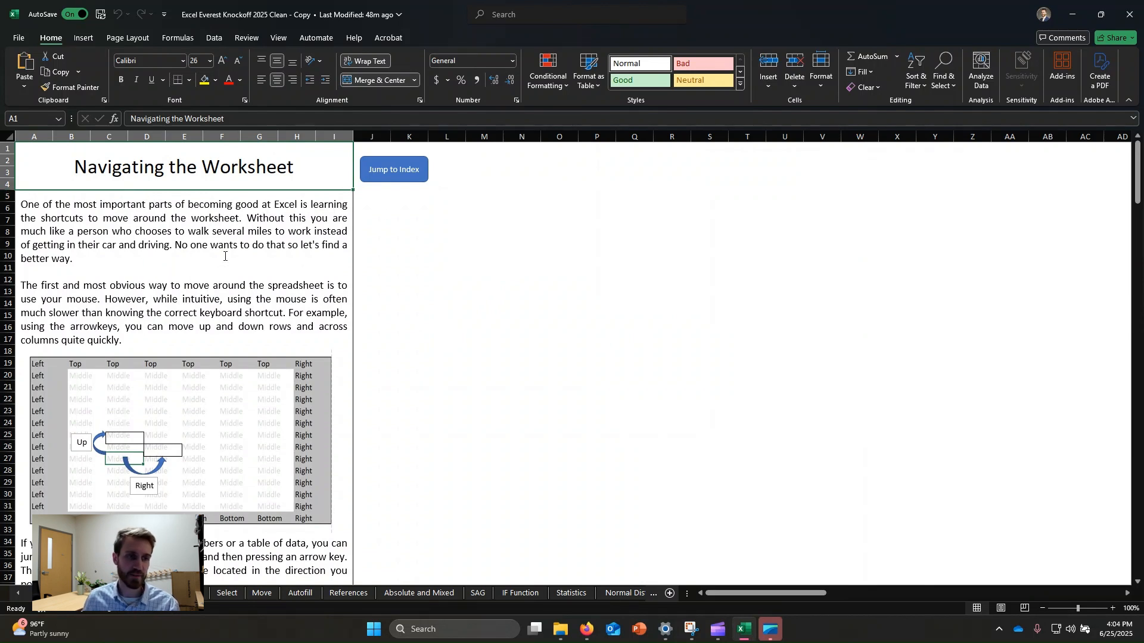
{"action": "scroll", "coordinate": [193, 236], "scroll_direction": "down", "scroll_amount": 5}
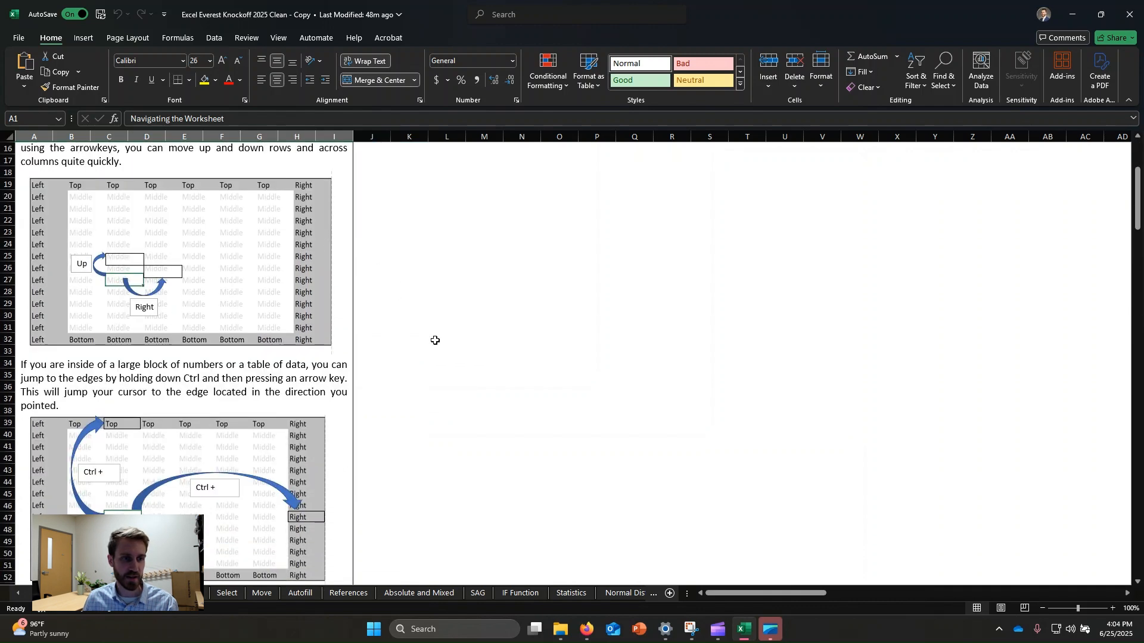
{"action": "scroll", "coordinate": [434, 340], "scroll_direction": "up", "scroll_amount": 5}
{"action": "left_click", "coordinate": [142, 268]}
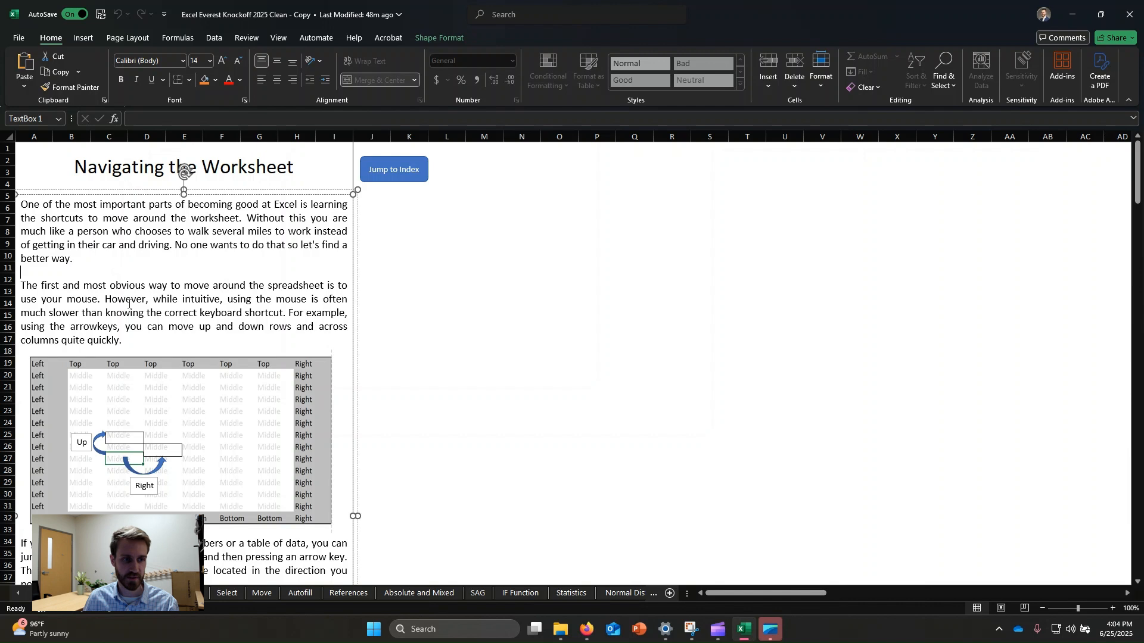
{"action": "left_click", "coordinate": [249, 320], "text": "shift"}
{"action": "left_click", "coordinate": [153, 298]}
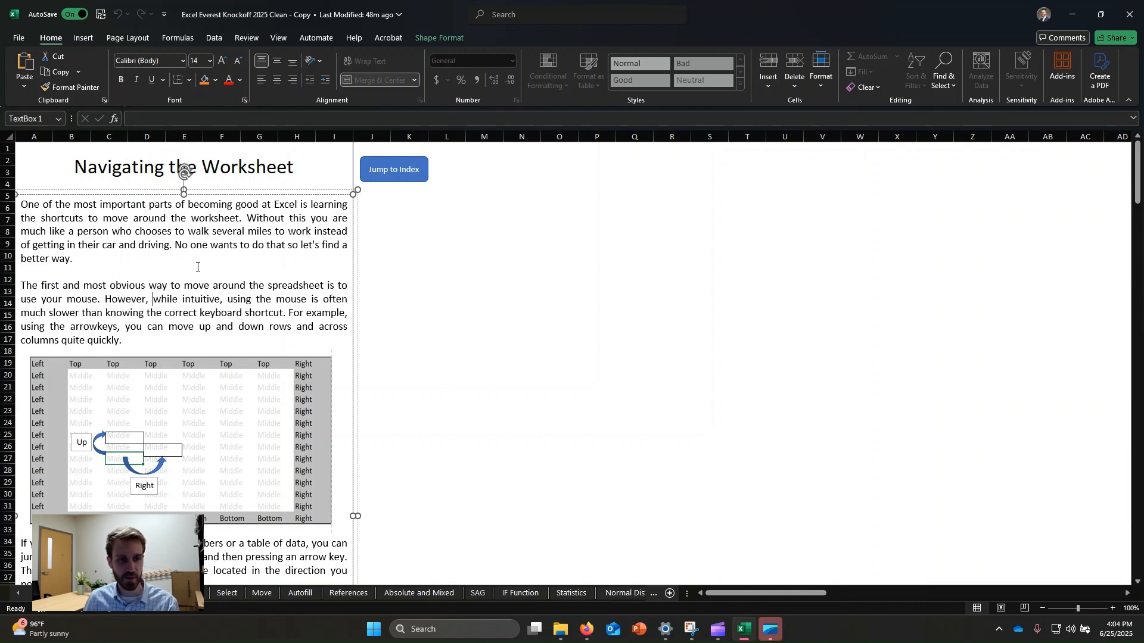
{"action": "scroll", "coordinate": [197, 262], "scroll_direction": "down", "scroll_amount": 2}
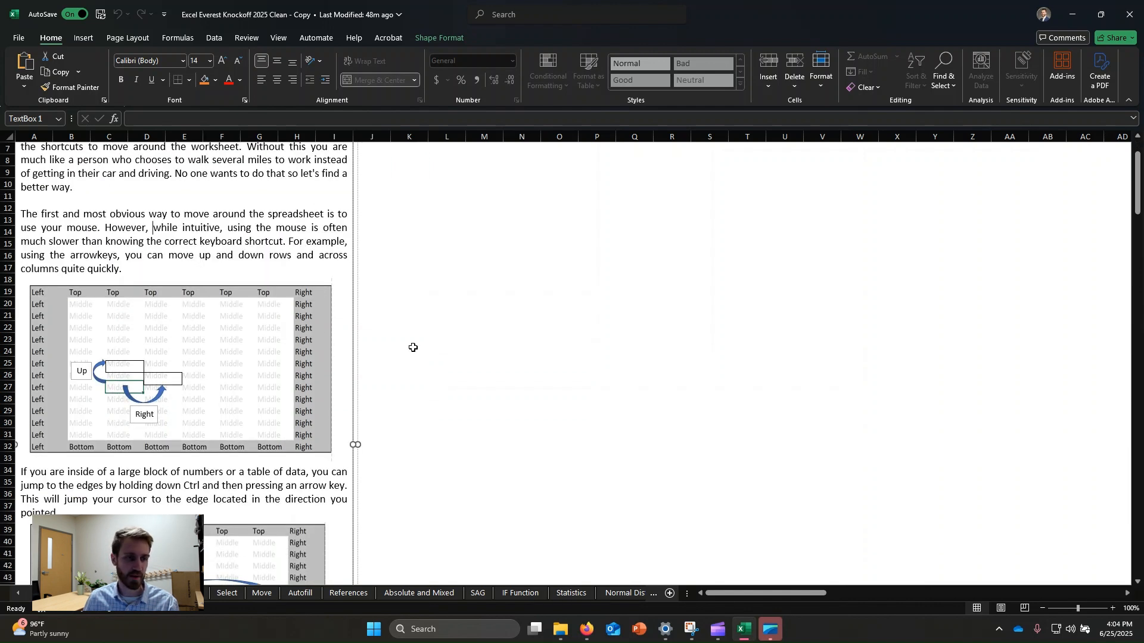
{"action": "scroll", "coordinate": [205, 255], "scroll_direction": "down", "scroll_amount": 3}
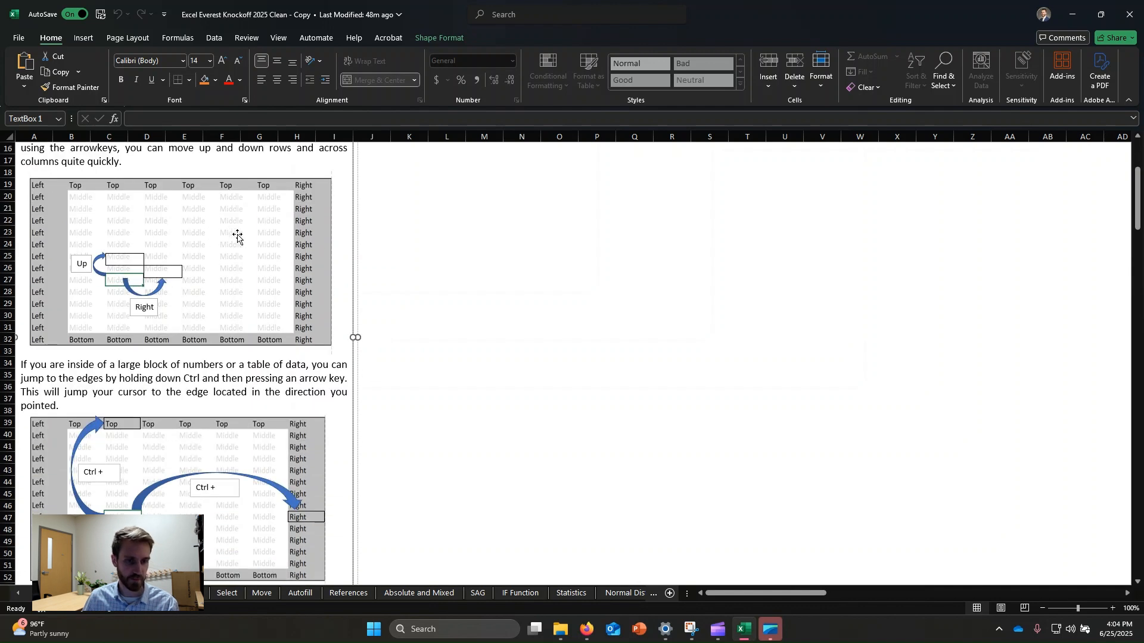
{"action": "scroll", "coordinate": [205, 284], "scroll_direction": "down", "scroll_amount": 2}
{"action": "scroll", "coordinate": [229, 284], "scroll_direction": "down", "scroll_amount": 1}
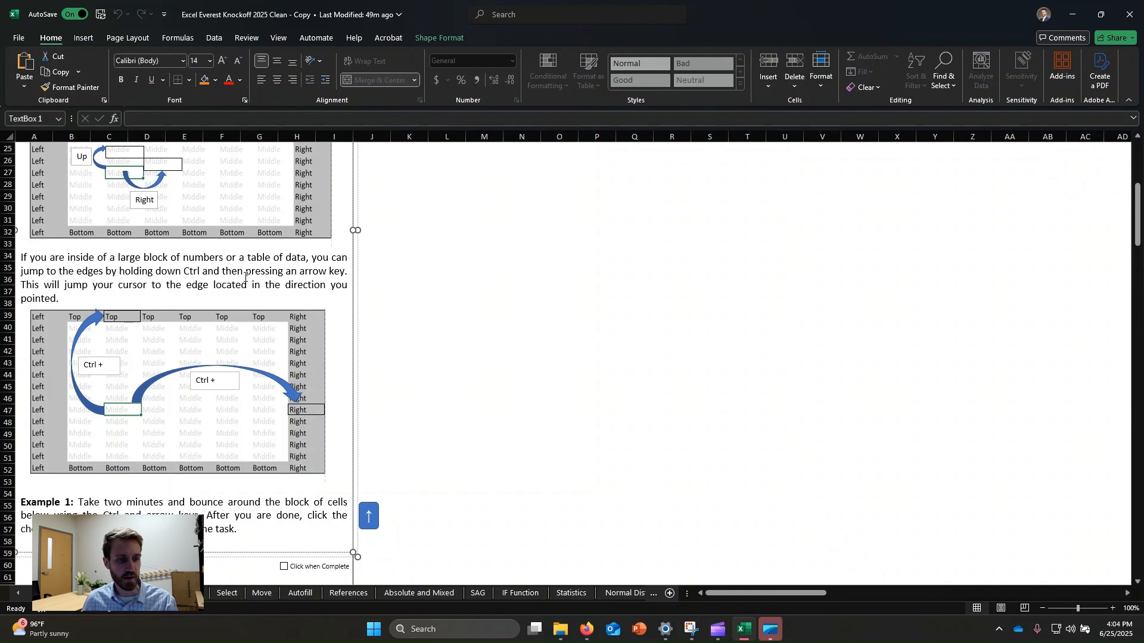
{"action": "left_click", "coordinate": [480, 274]}
{"action": "left_click", "coordinate": [243, 271]}
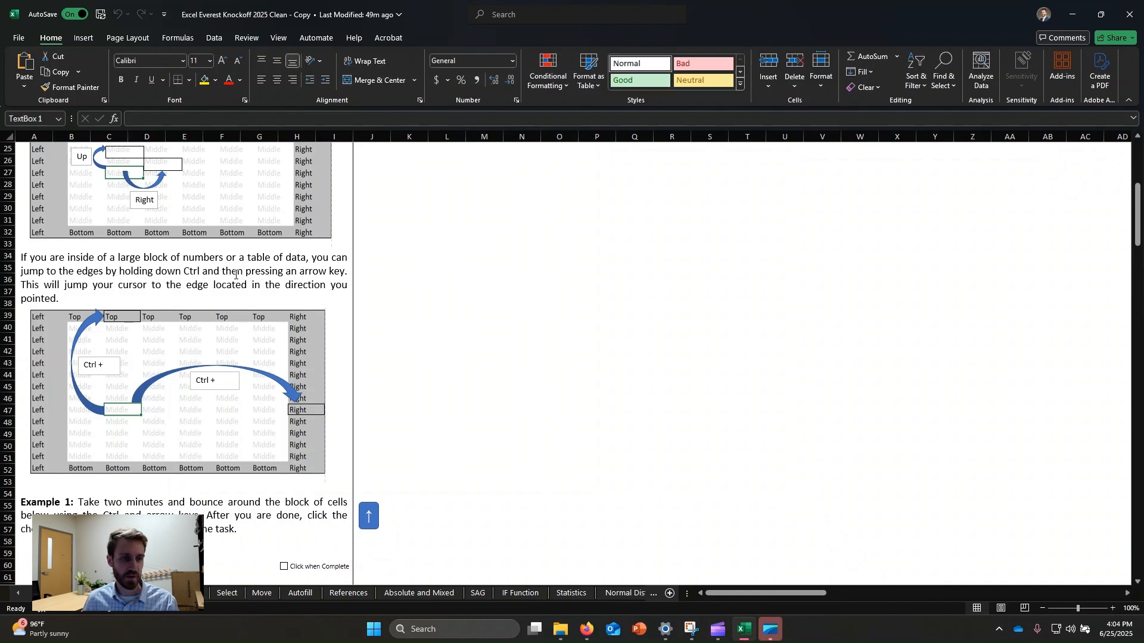
{"action": "scroll", "coordinate": [212, 257], "scroll_direction": "down", "scroll_amount": 2}
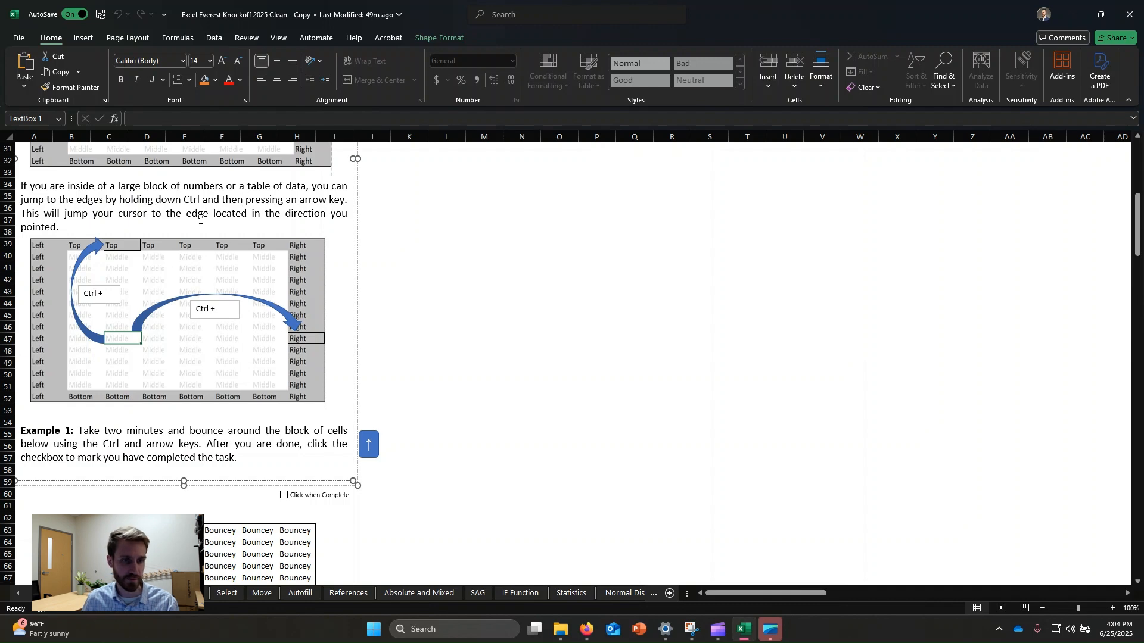
{"action": "scroll", "coordinate": [208, 232], "scroll_direction": "down", "scroll_amount": 8}
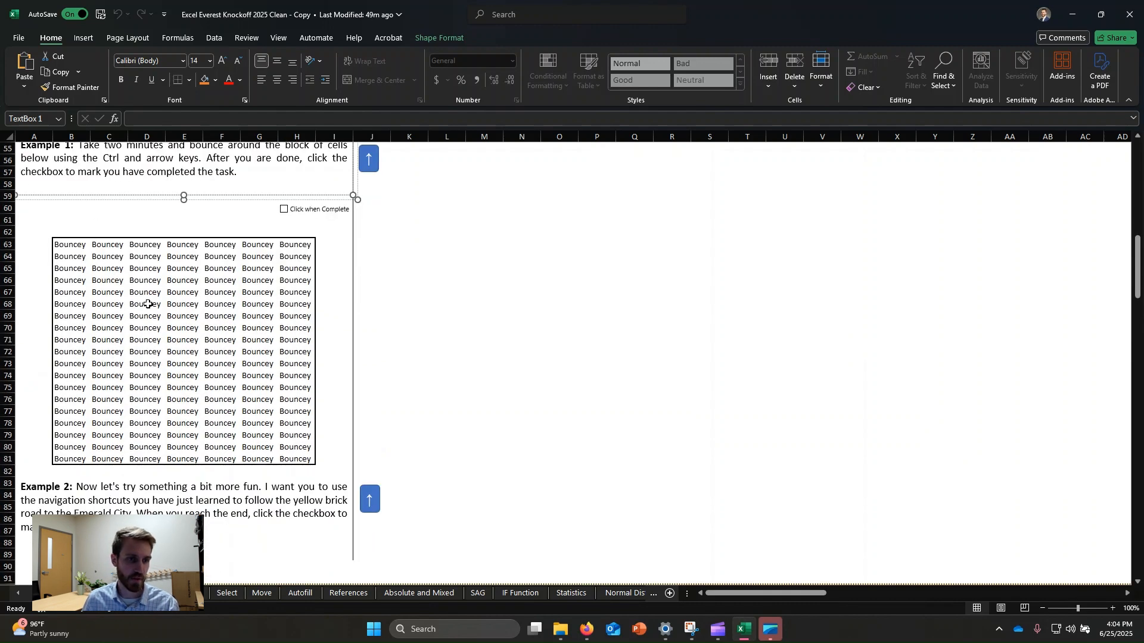
{"action": "scroll", "coordinate": [236, 352], "scroll_direction": "up", "scroll_amount": 1}
Step: Select the first Bouncey cell, B63, and move the active cell around the block one cell at a time
{"action": "left_click", "coordinate": [62, 283]}
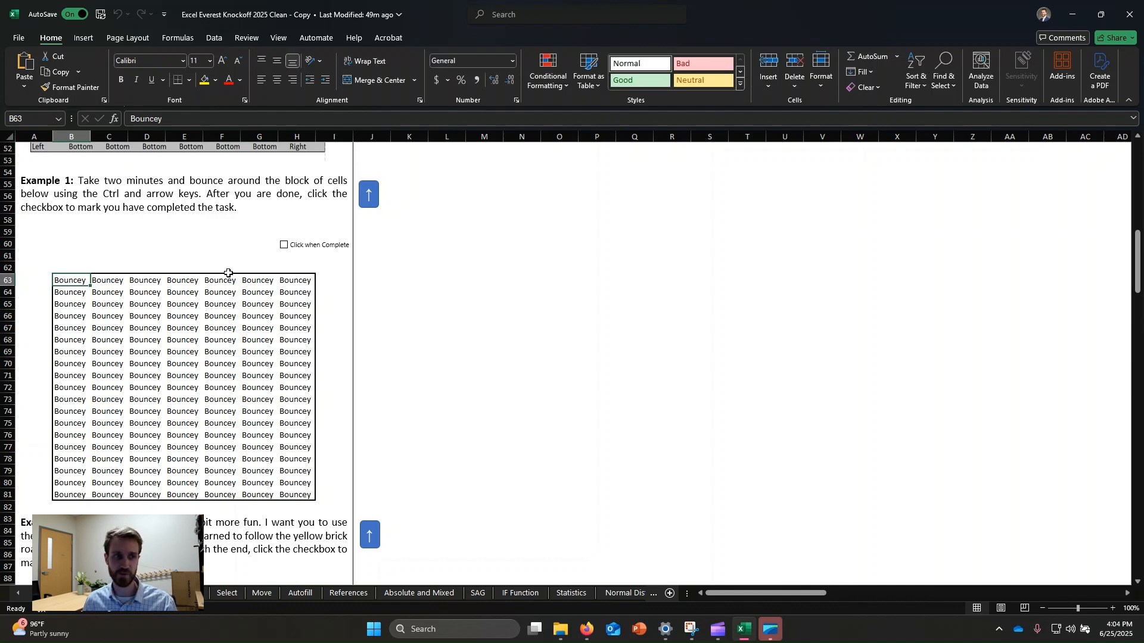
{"action": "key", "text": "Right"}
{"action": "key", "text": "Right"}
{"action": "key", "text": "Left"}
{"action": "key", "text": "Down"}
{"action": "key", "text": "Down"}
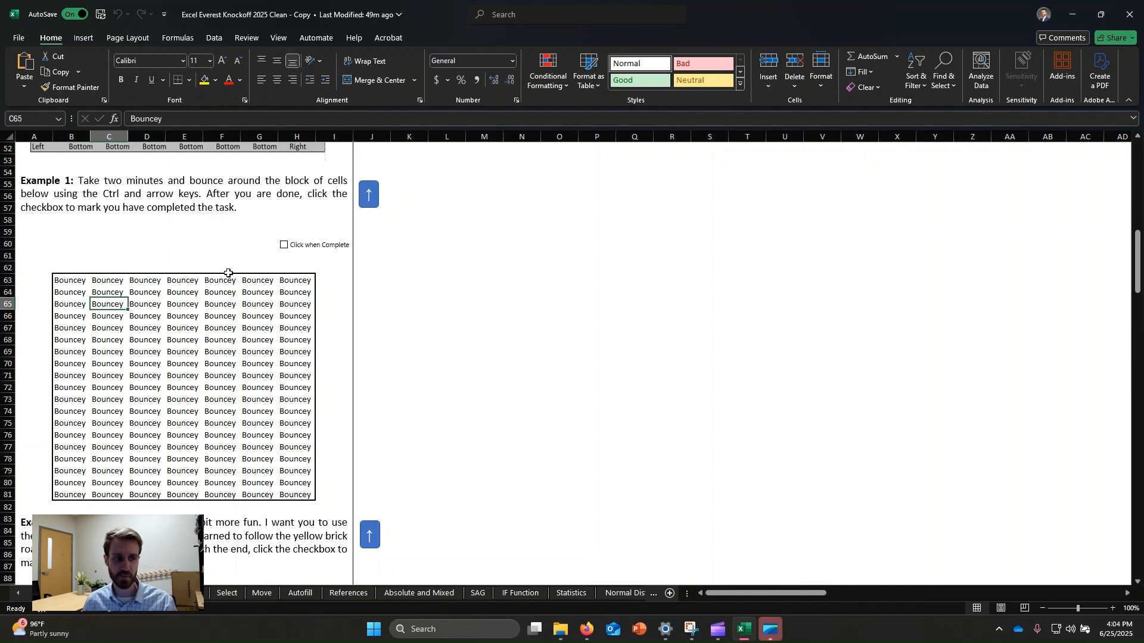
{"action": "key", "text": "Down"}
{"action": "key", "text": "Left"}
{"action": "key", "text": "Left"}
{"action": "key", "text": "Right"}
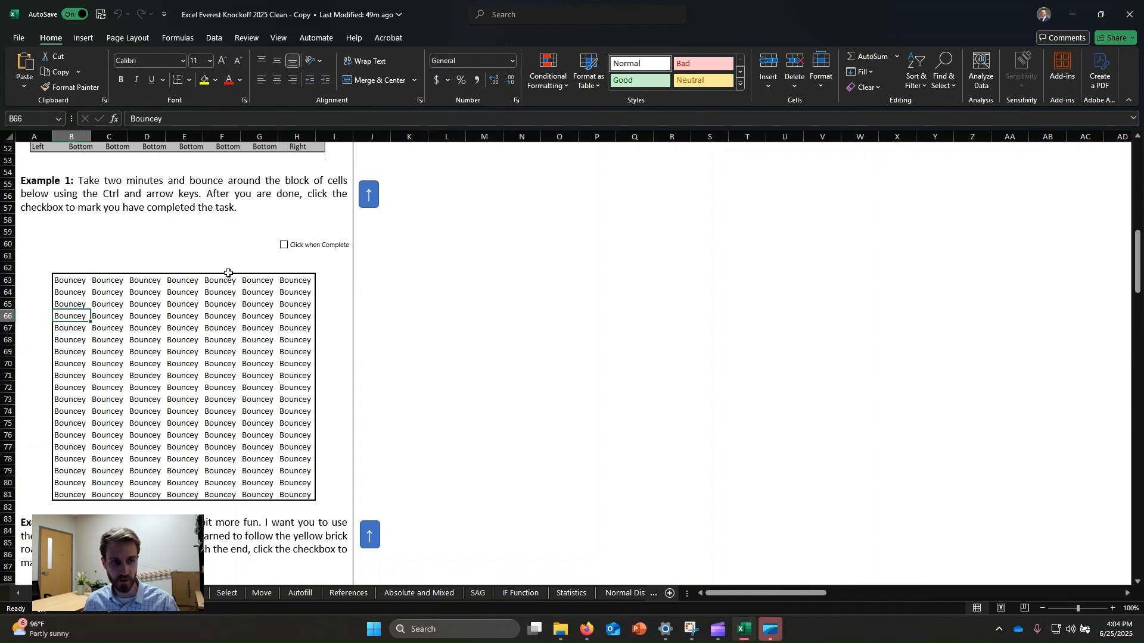
Step: Jump the active cell back and forth between the edges and corners of the Bouncey block
{"action": "key", "text": "ctrl+Right"}
{"action": "key", "text": "ctrl+Left"}
{"action": "key", "text": "ctrl+Up"}
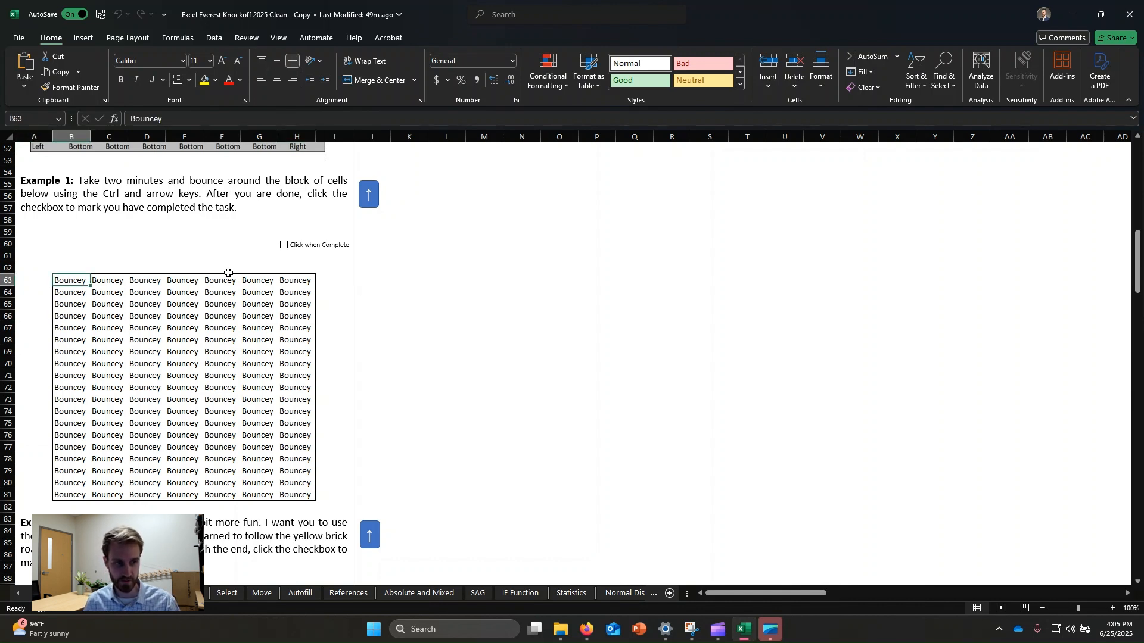
{"action": "key", "text": "ctrl+Down"}
{"action": "key", "text": "ctrl+Right"}
{"action": "key", "text": "ctrl+Up"}
{"action": "key", "text": "ctrl+Left"}
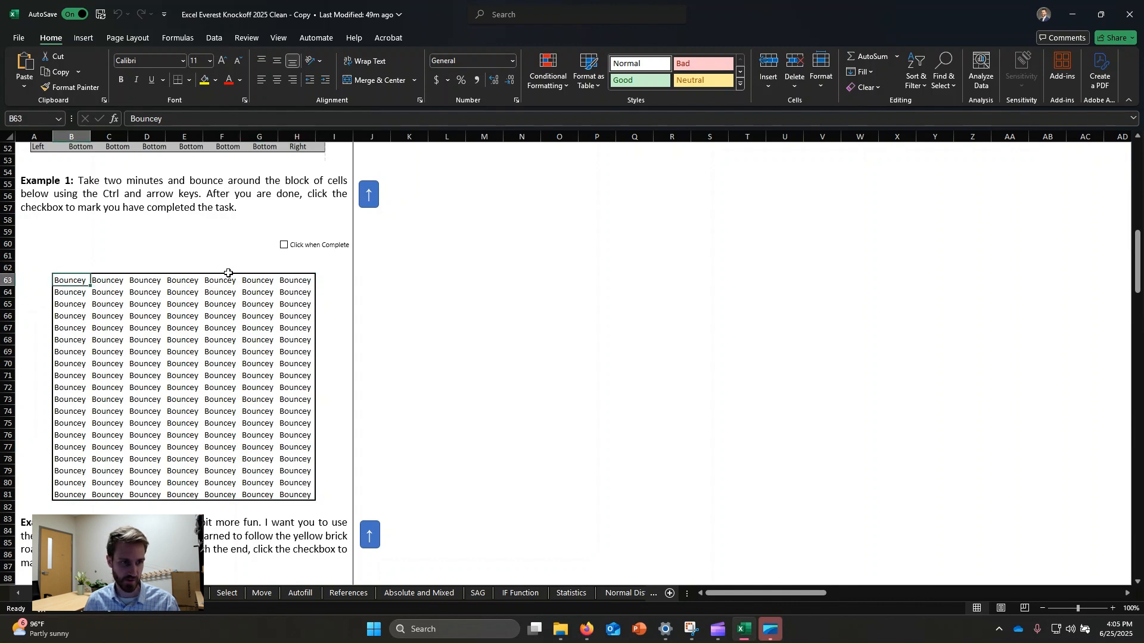
{"action": "key", "text": "ctrl+Down"}
{"action": "key", "text": "ctrl+Right"}
{"action": "key", "text": "ctrl+Up"}
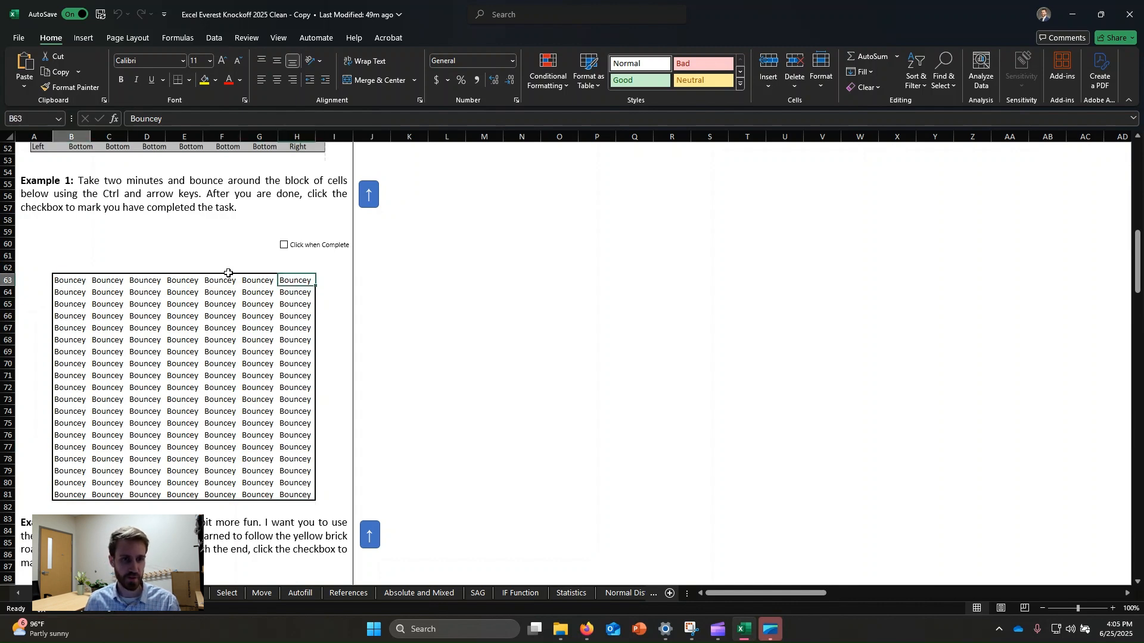
{"action": "key", "text": "ctrl+Left"}
Step: Step the active cell three rows down and three columns right inside the Bouncey block
{"action": "key", "text": "Down"}
{"action": "key", "text": "Down"}
{"action": "key", "text": "Down"}
{"action": "key", "text": "Down"}
{"action": "key", "text": "Down"}
{"action": "key", "text": "Down"}
{"action": "key", "text": "Right"}
{"action": "key", "text": "Right"}
{"action": "key", "text": "Right"}
{"action": "key", "text": "Right"}
{"action": "key", "text": "Right"}
{"action": "key", "text": "Right"}
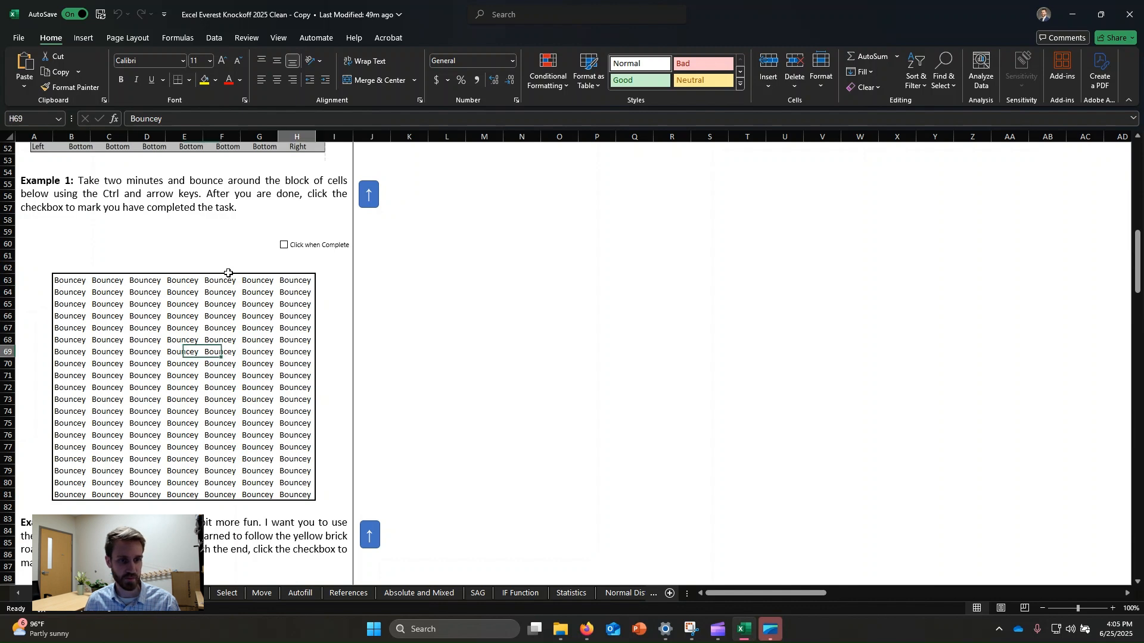
Step: Jump along row 69 to the sheet's last column and back to column A, then tick the Example 1 completion checkbox
{"action": "key", "text": "ctrl+Left"}
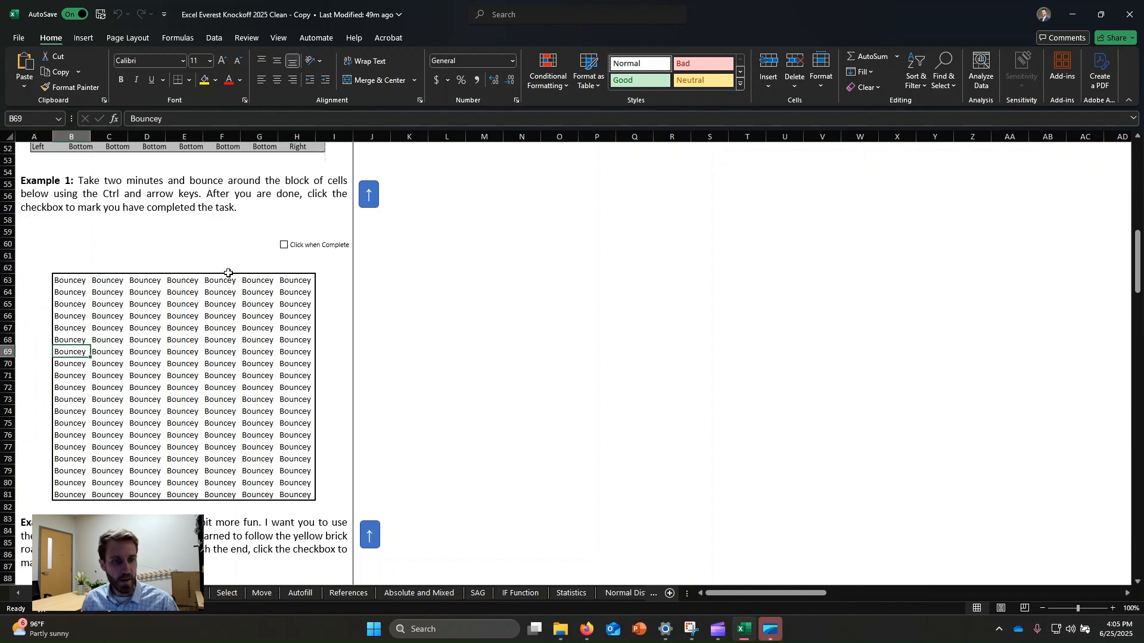
{"action": "key", "text": "ctrl+Right"}
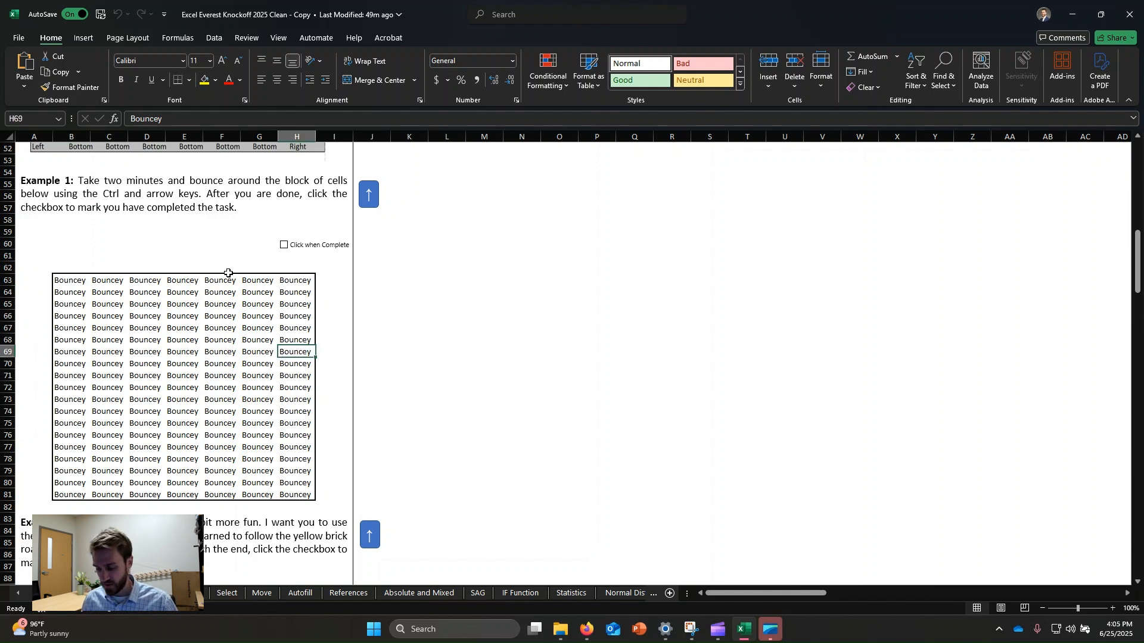
{"action": "key", "text": "ctrl+Right"}
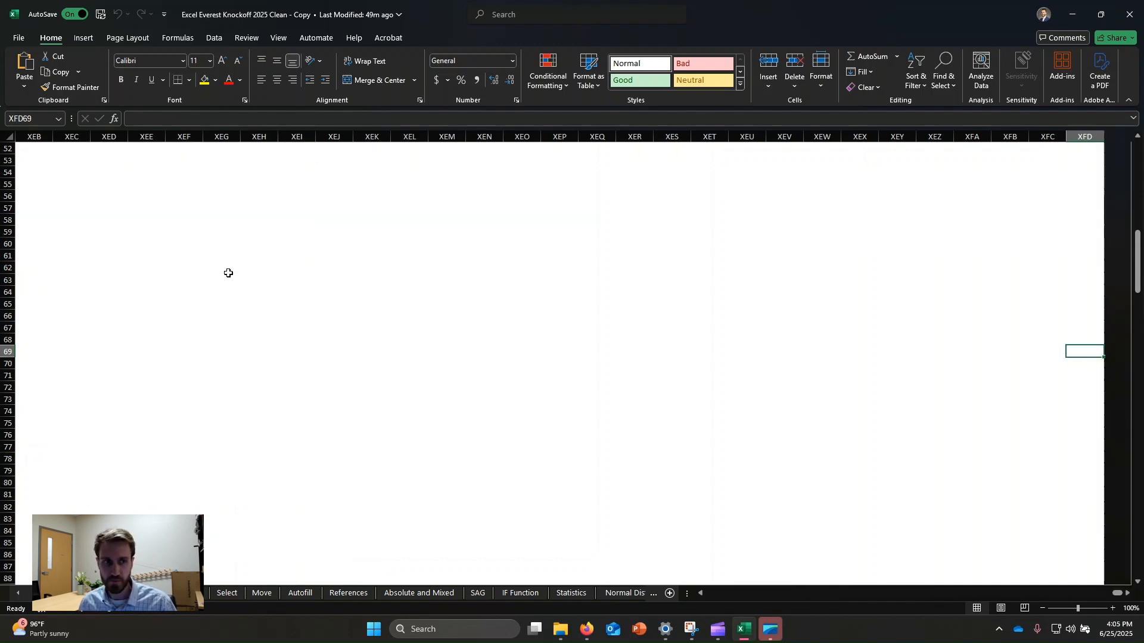
{"action": "key", "text": "ctrl+Left"}
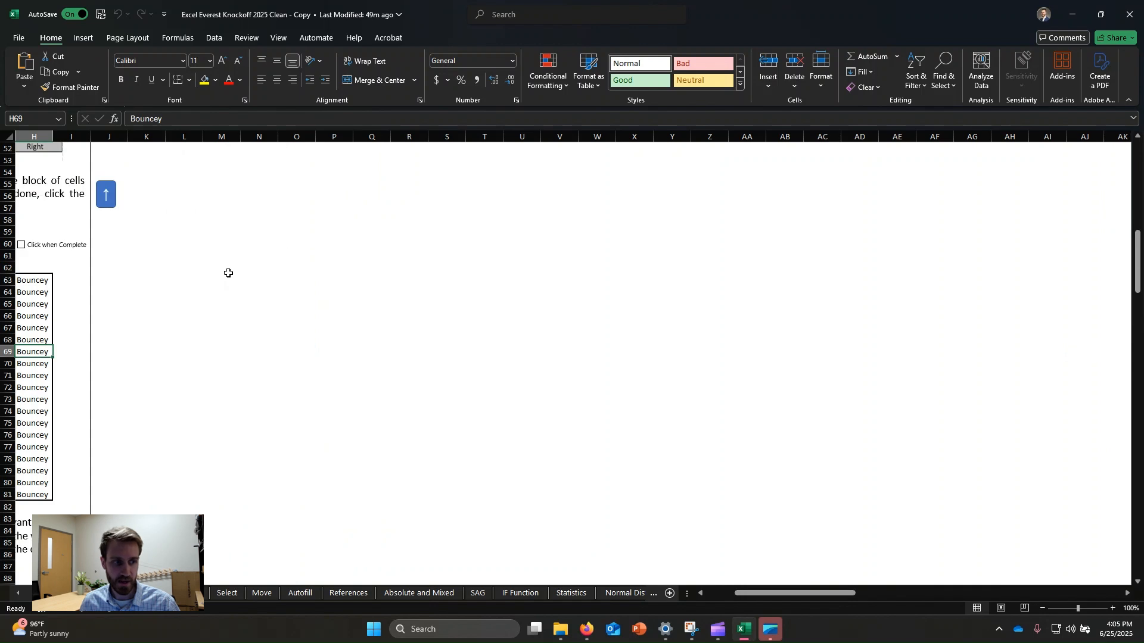
{"action": "key", "text": "ctrl+Left"}
{"action": "key", "text": "ctrl+Left"}
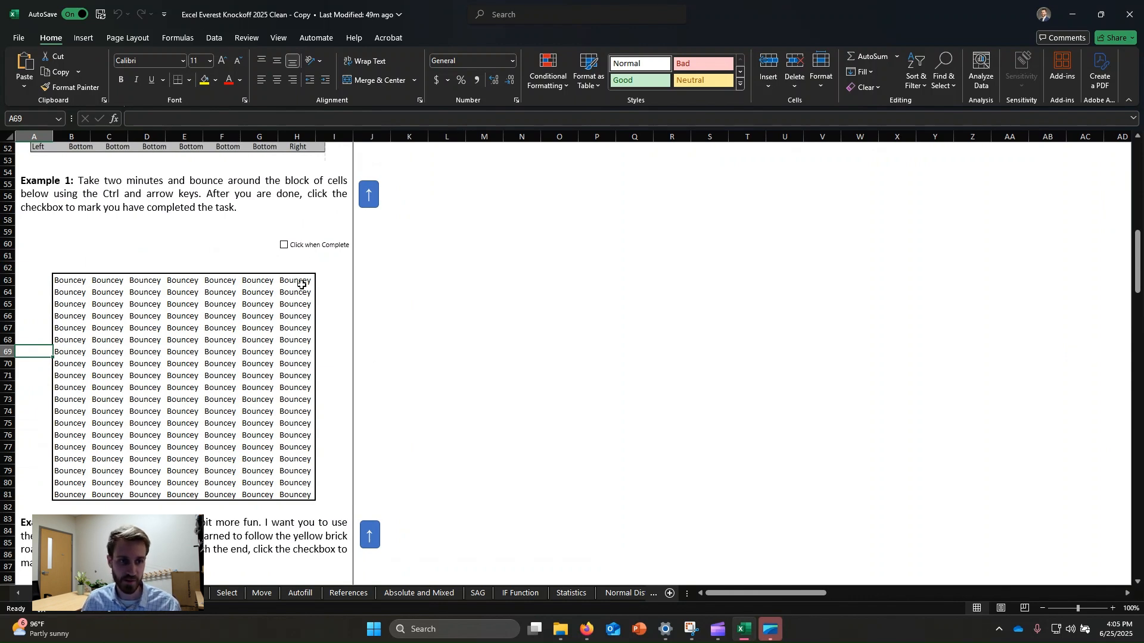
{"action": "left_click", "coordinate": [284, 245]}
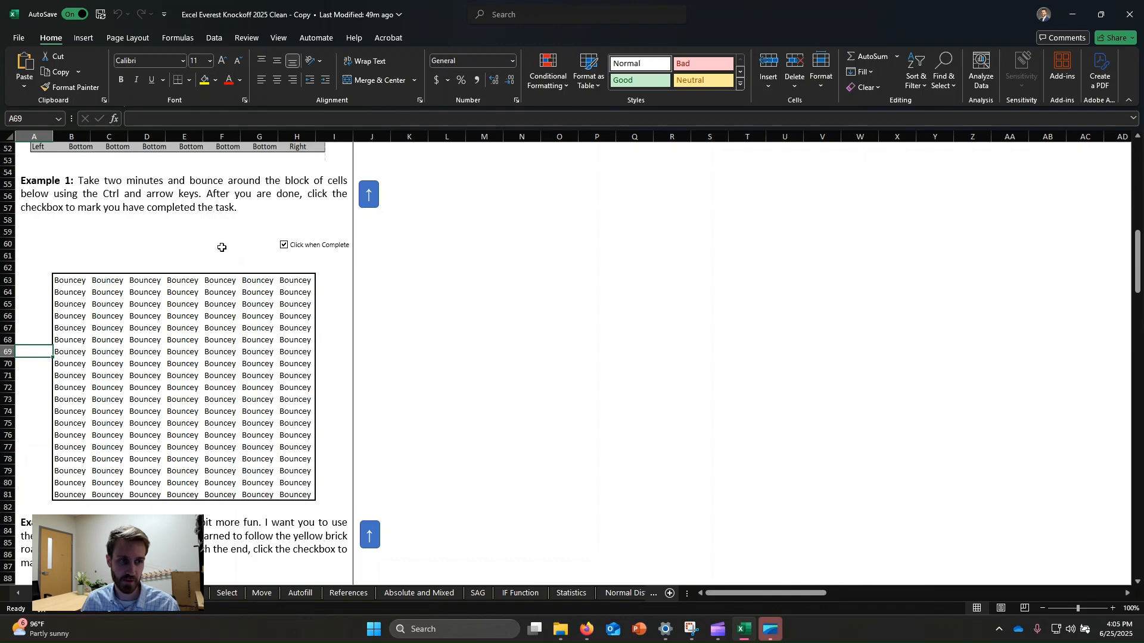
Step: Select the start of the yellow brick road at D92 and follow the path by jumping edge to edge along it
{"action": "scroll", "coordinate": [179, 247], "scroll_direction": "down", "scroll_amount": 4}
{"action": "scroll", "coordinate": [228, 289], "scroll_direction": "down", "scroll_amount": 3}
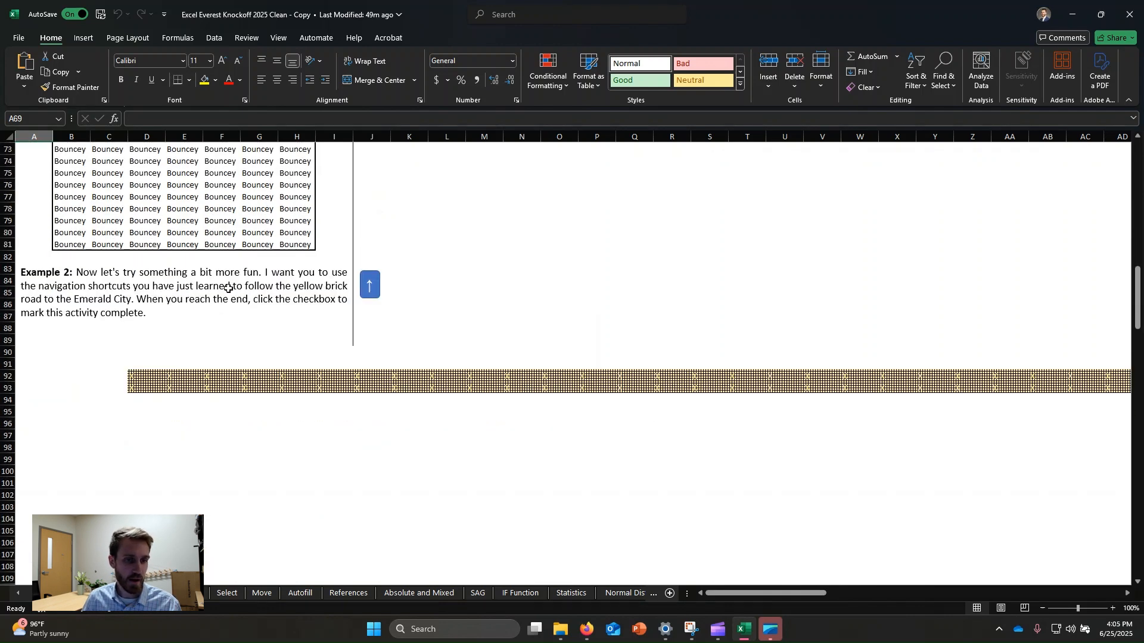
{"action": "left_click", "coordinate": [143, 377]}
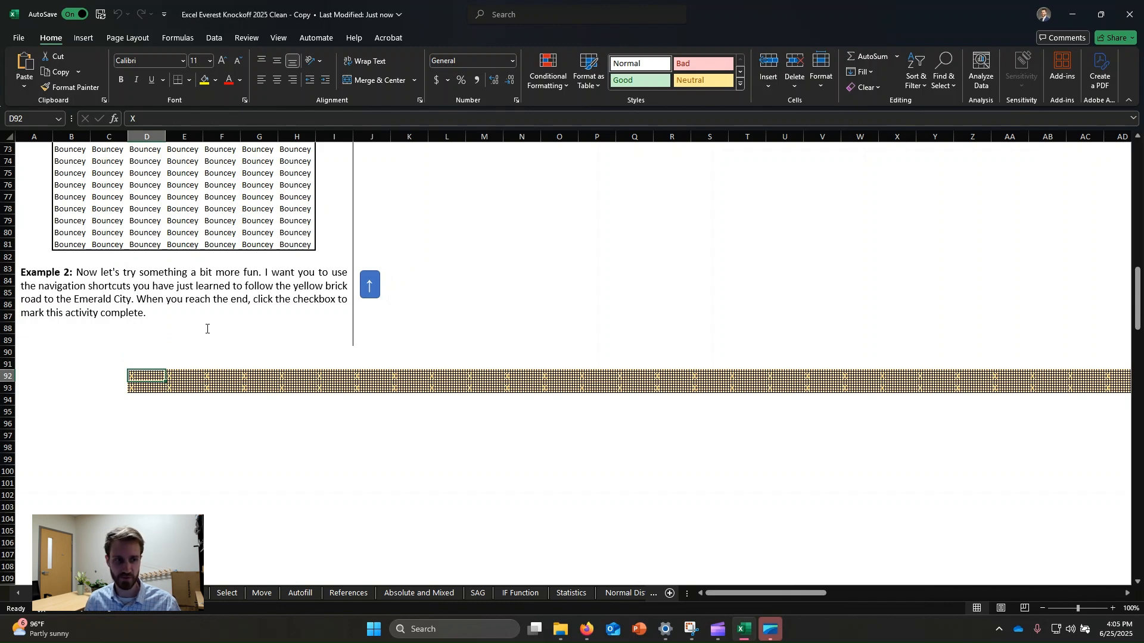
{"action": "key", "text": "ctrl+Right"}
{"action": "key", "text": "ctrl+Down"}
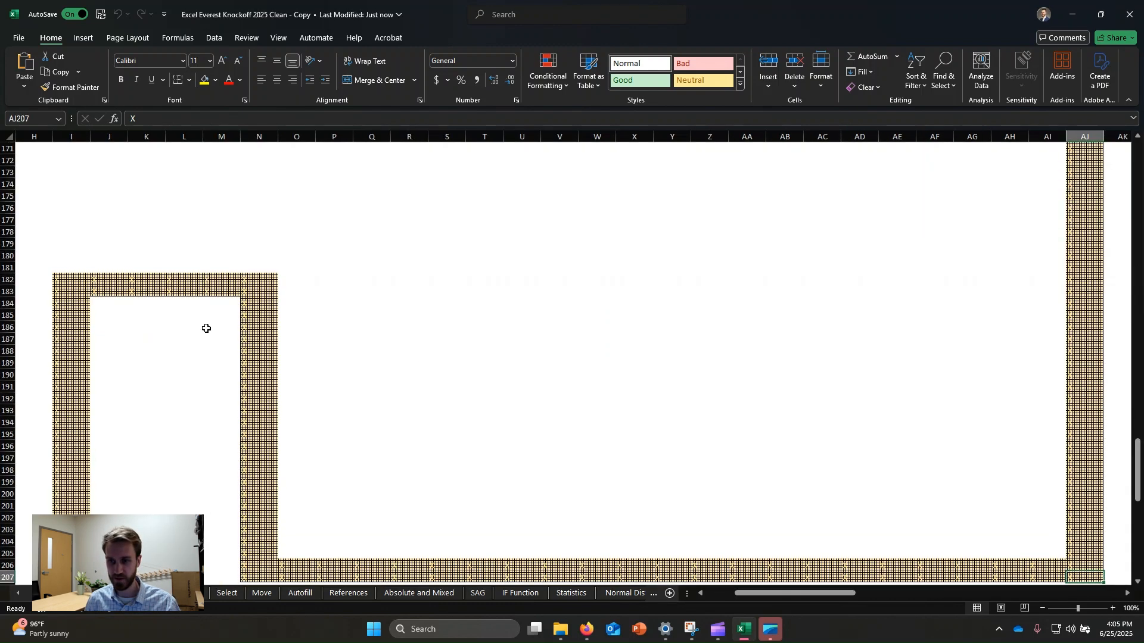
{"action": "key", "text": "ctrl+Left"}
{"action": "key", "text": "ctrl+Up"}
{"action": "key", "text": "ctrl+Left"}
{"action": "key", "text": "ctrl+Down"}
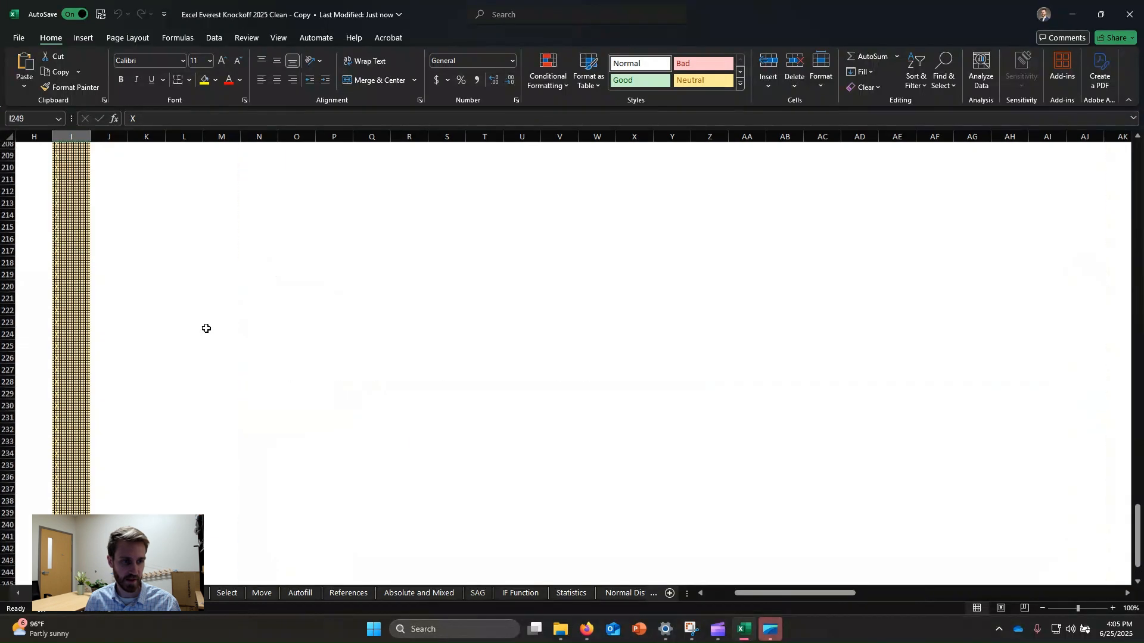
{"action": "key", "text": "ctrl+Right"}
{"action": "key", "text": "ctrl+Up"}
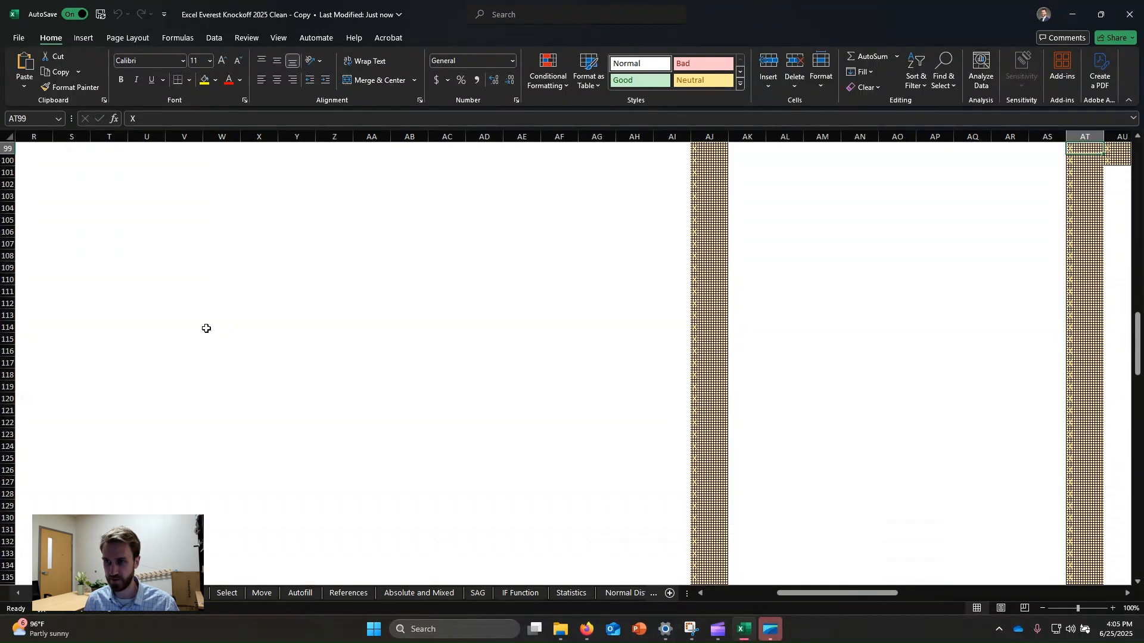
{"action": "key", "text": "ctrl+Right"}
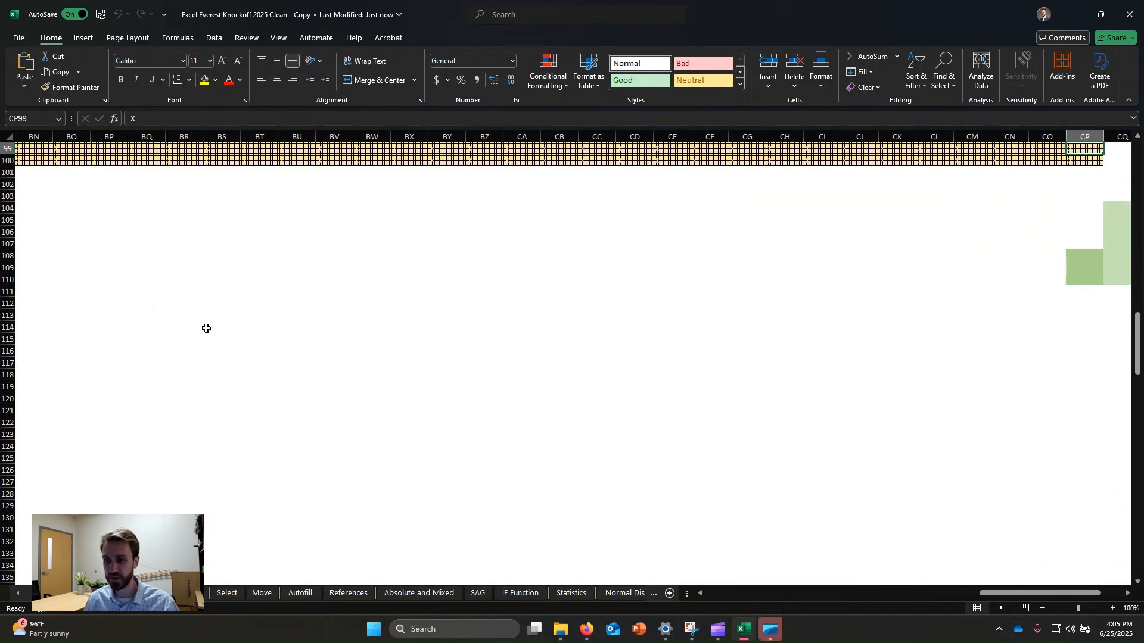
Step: Tick the completion checkbox beside the end of the yellow brick road
{"action": "left_click_drag", "start_coordinate": [1054, 593], "coordinate": [1077, 593]}
{"action": "scroll", "coordinate": [1013, 298], "scroll_direction": "up", "scroll_amount": 1}
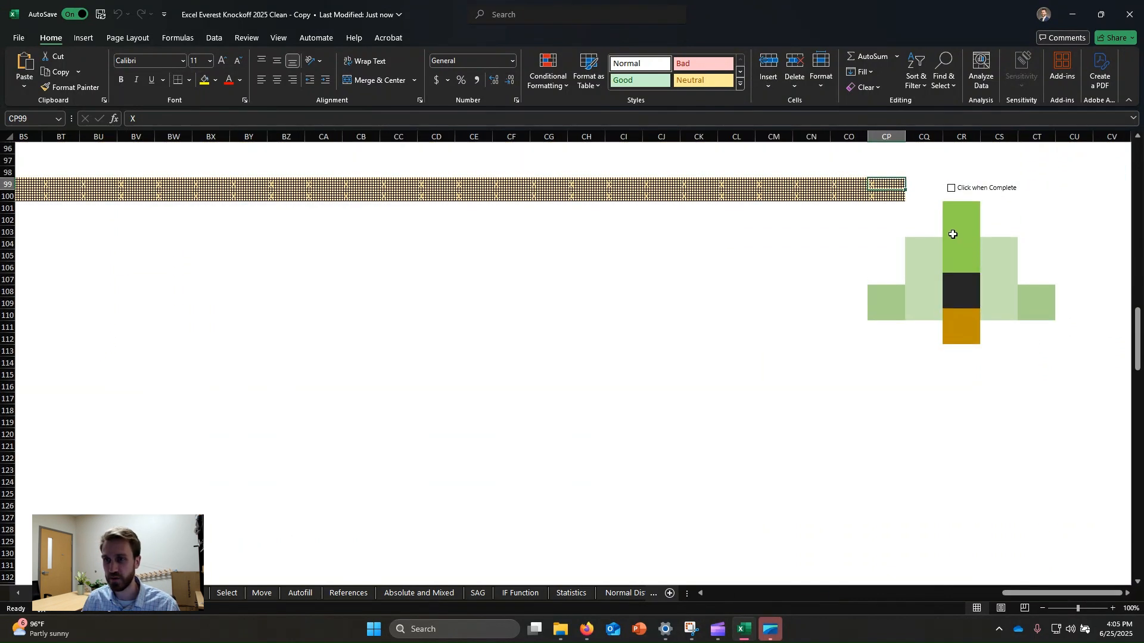
{"action": "left_click", "coordinate": [959, 286]}
{"action": "left_click", "coordinate": [915, 301]}
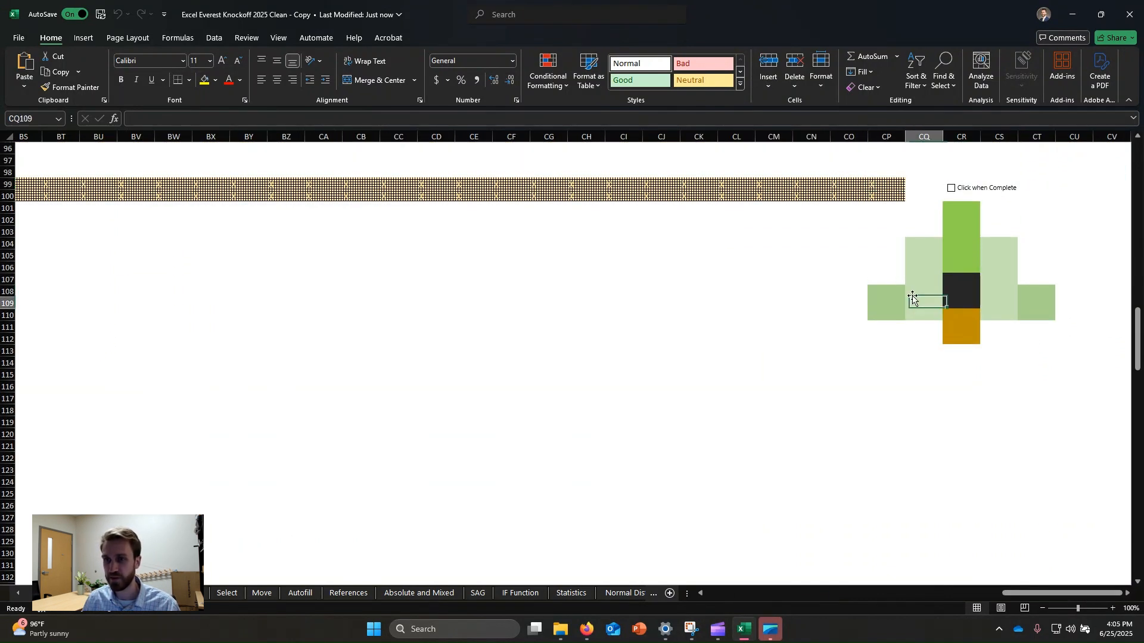
{"action": "left_click", "coordinate": [954, 189]}
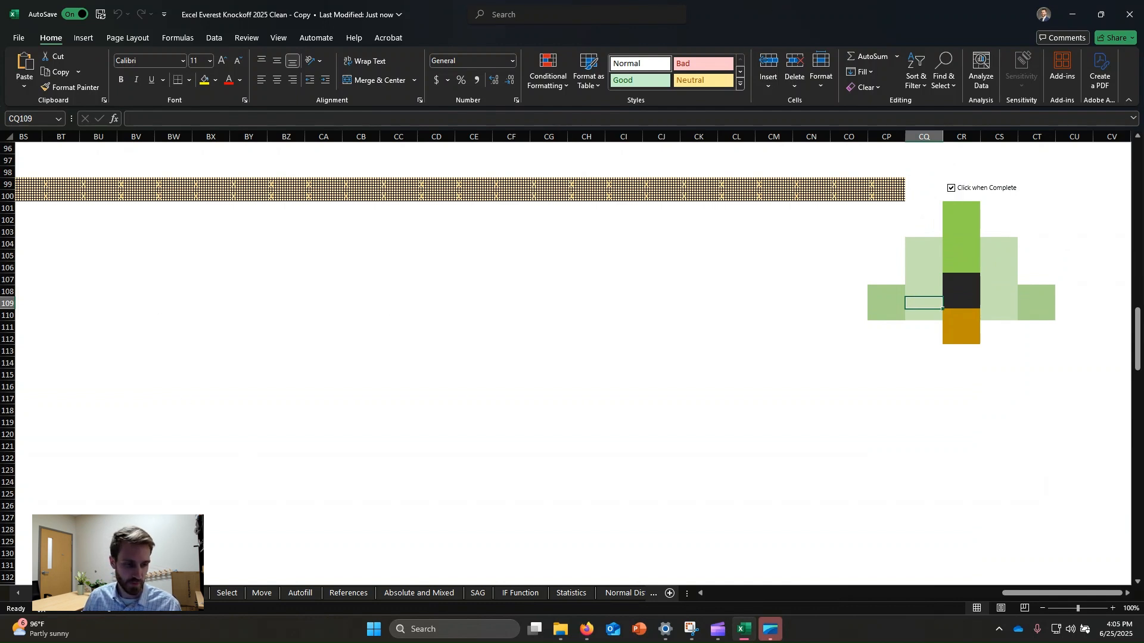
Step: Switch to the Number Types worksheet and go back to its top
{"action": "left_click", "coordinate": [178, 594]}
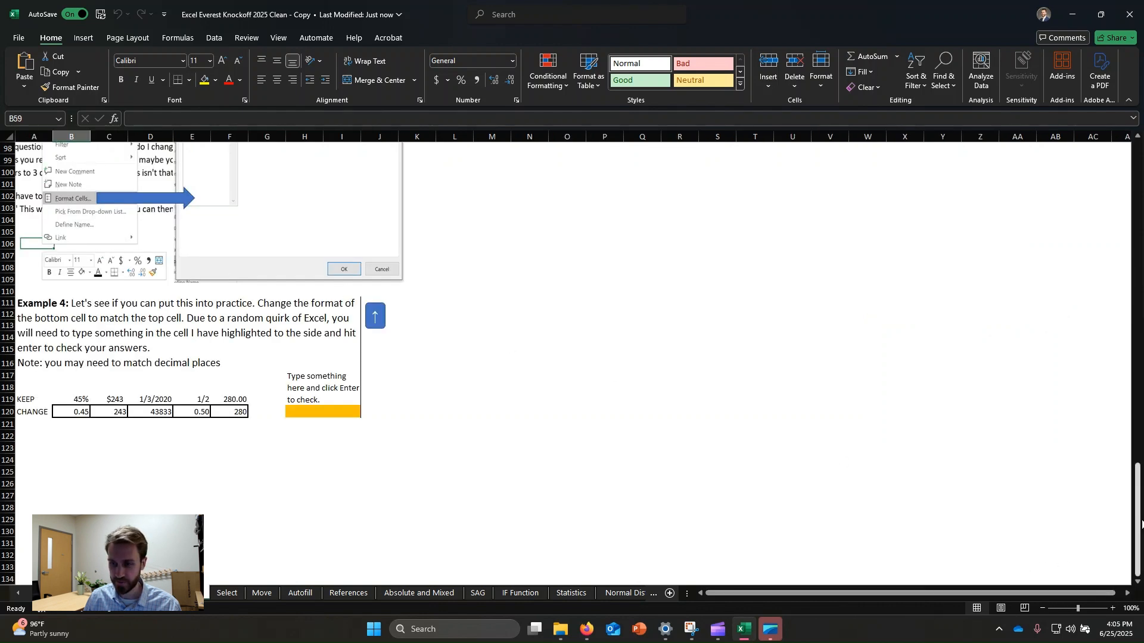
{"action": "left_click_drag", "start_coordinate": [1139, 524], "coordinate": [1075, 134]}
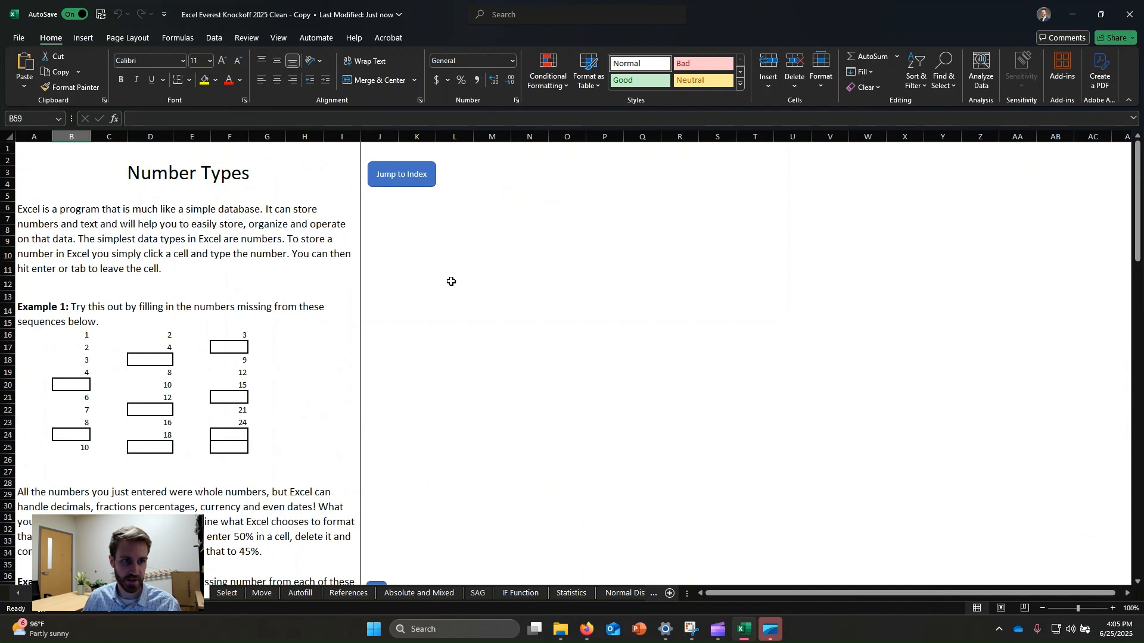
{"action": "left_click", "coordinate": [151, 317]}
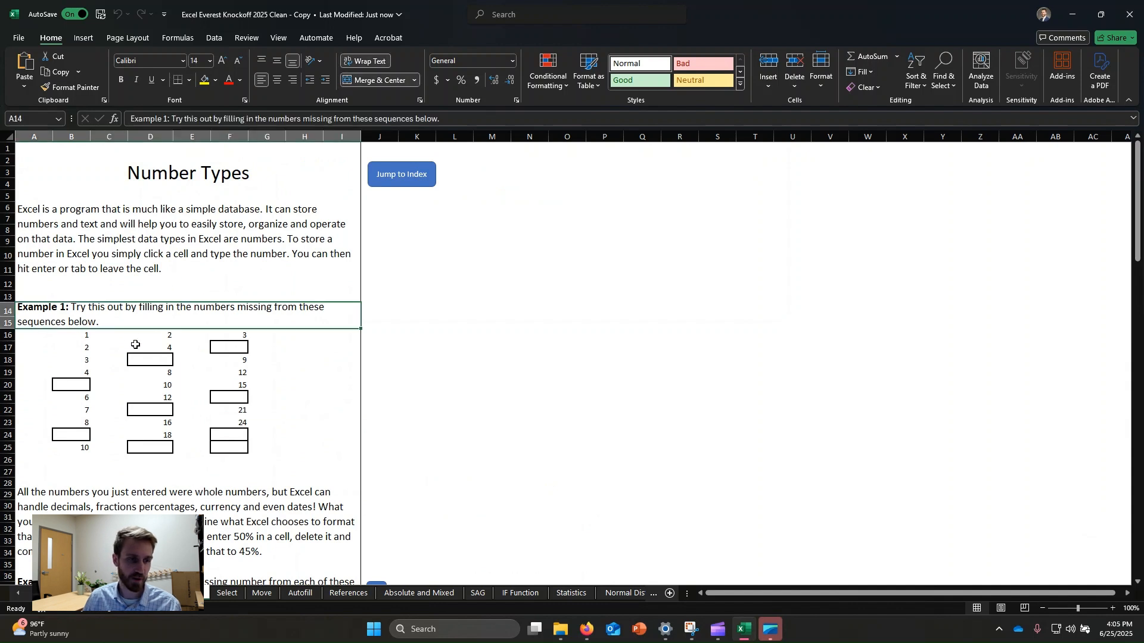
Step: Fill the missing numbers in the first Example 1 sequence: 5 in B20 and 9 in B24
{"action": "left_click", "coordinate": [101, 360]}
{"action": "left_click", "coordinate": [83, 386]}
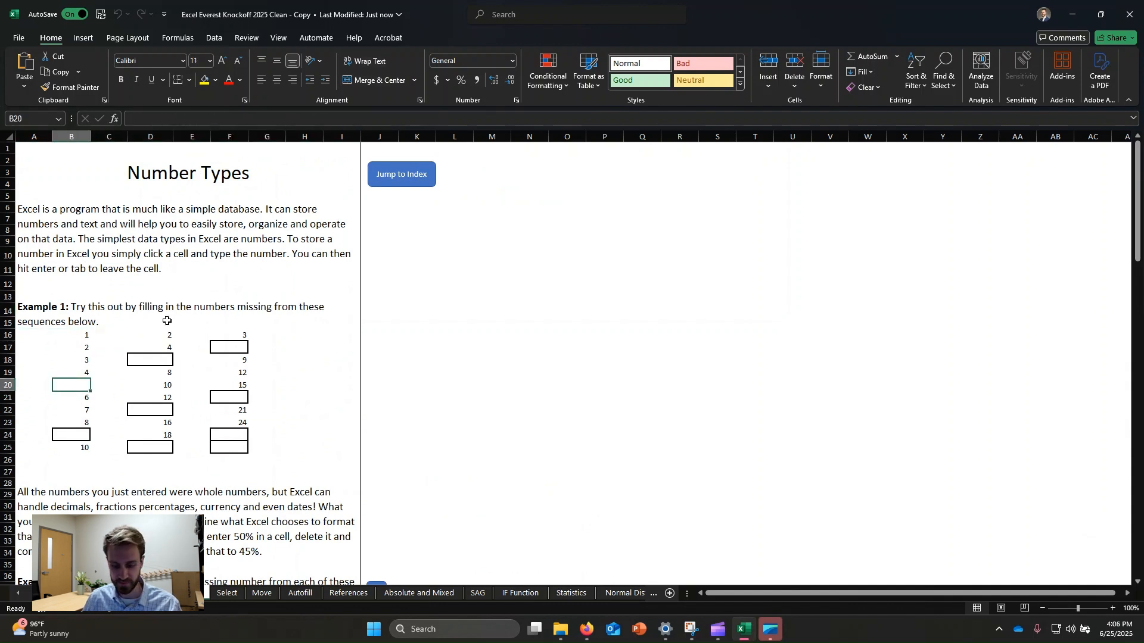
{"action": "type", "text": "5"}
{"action": "left_click", "coordinate": [214, 394]}
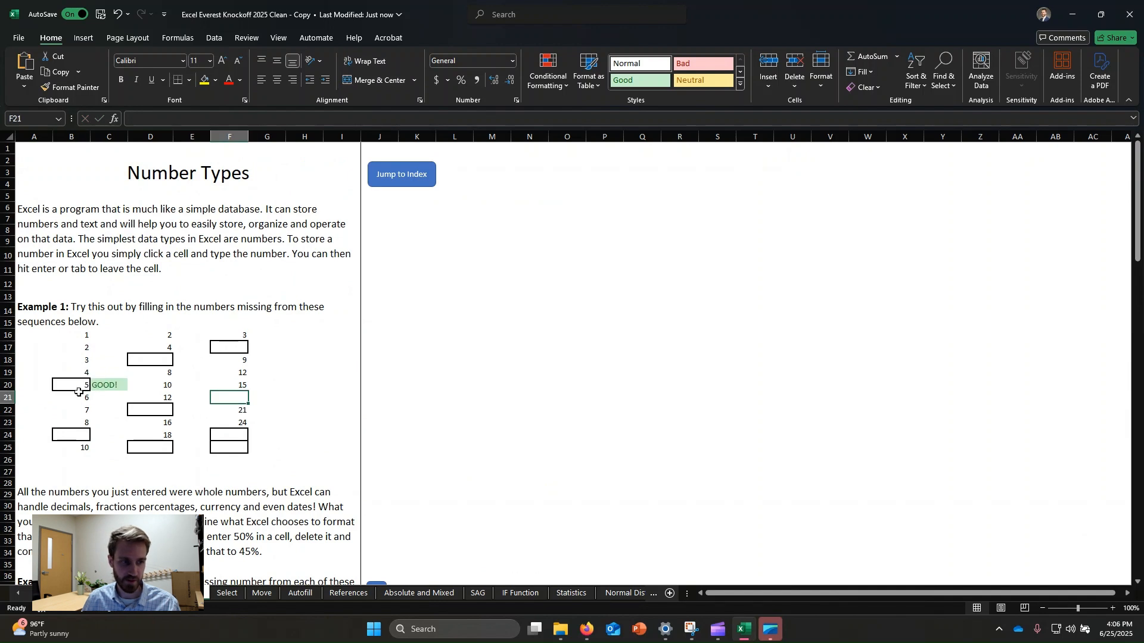
{"action": "left_click", "coordinate": [82, 438]}
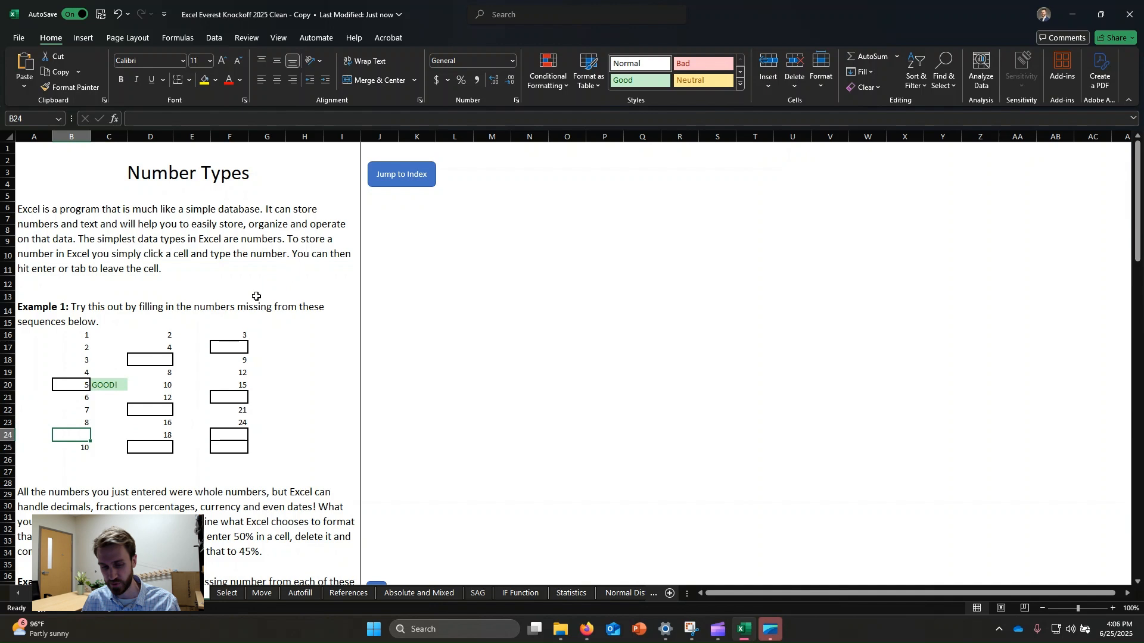
{"action": "type", "text": "9"}
{"action": "left_click", "coordinate": [231, 396]}
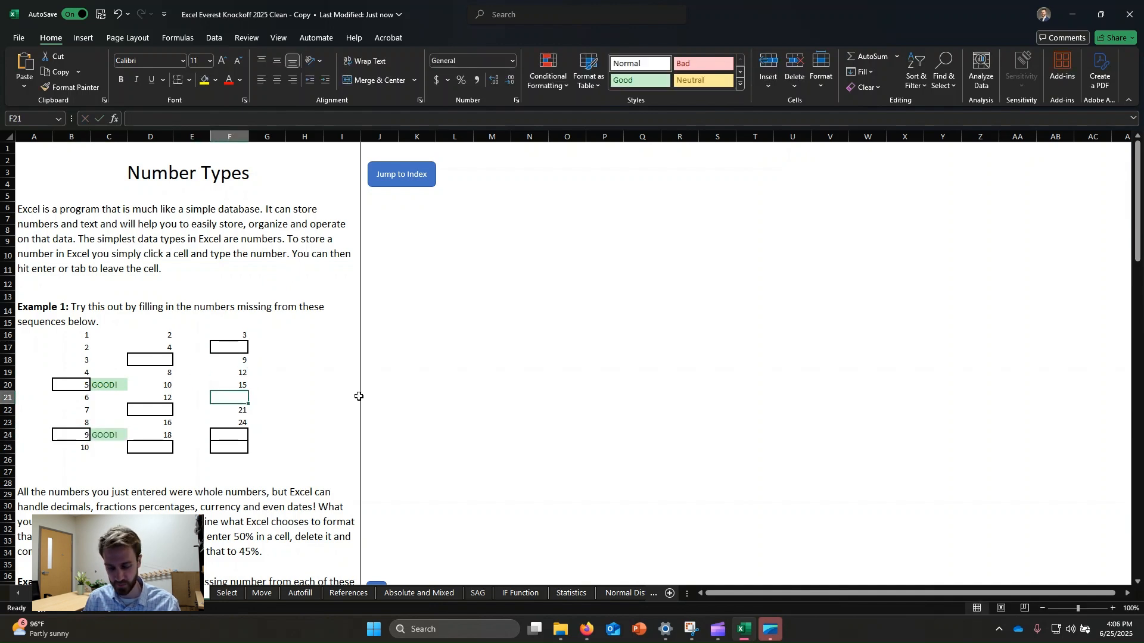
Step: Enter 18 in F21 and 20 in D25 to complete more Example 1 gaps
{"action": "type", "text": "18"}
{"action": "key", "text": "Return"}
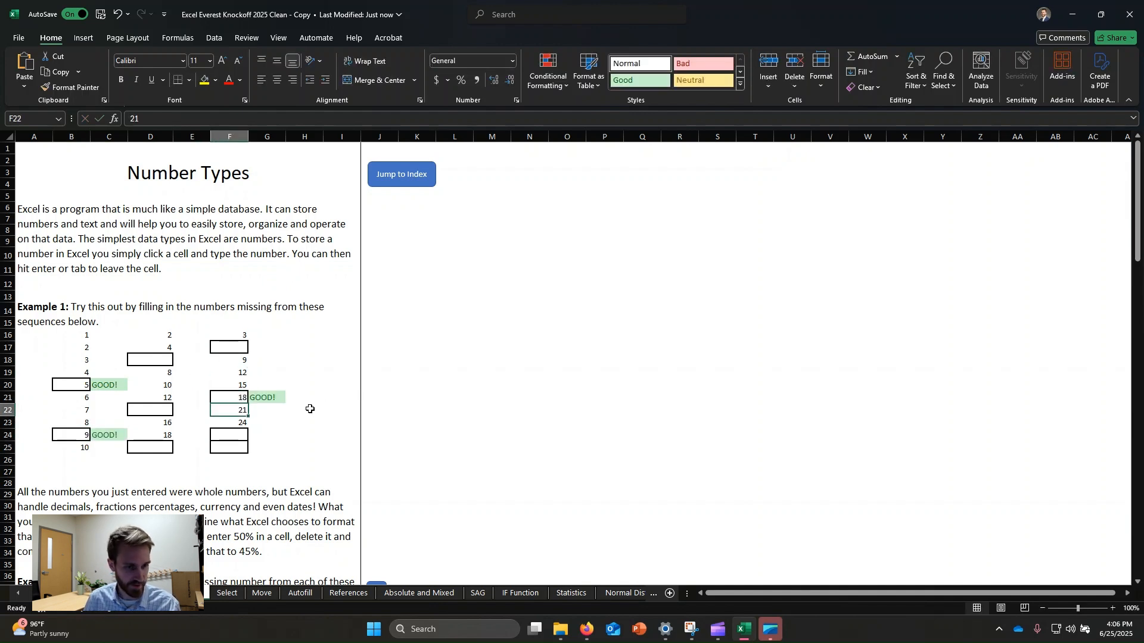
{"action": "left_click", "coordinate": [224, 438]}
{"action": "left_click", "coordinate": [230, 399]}
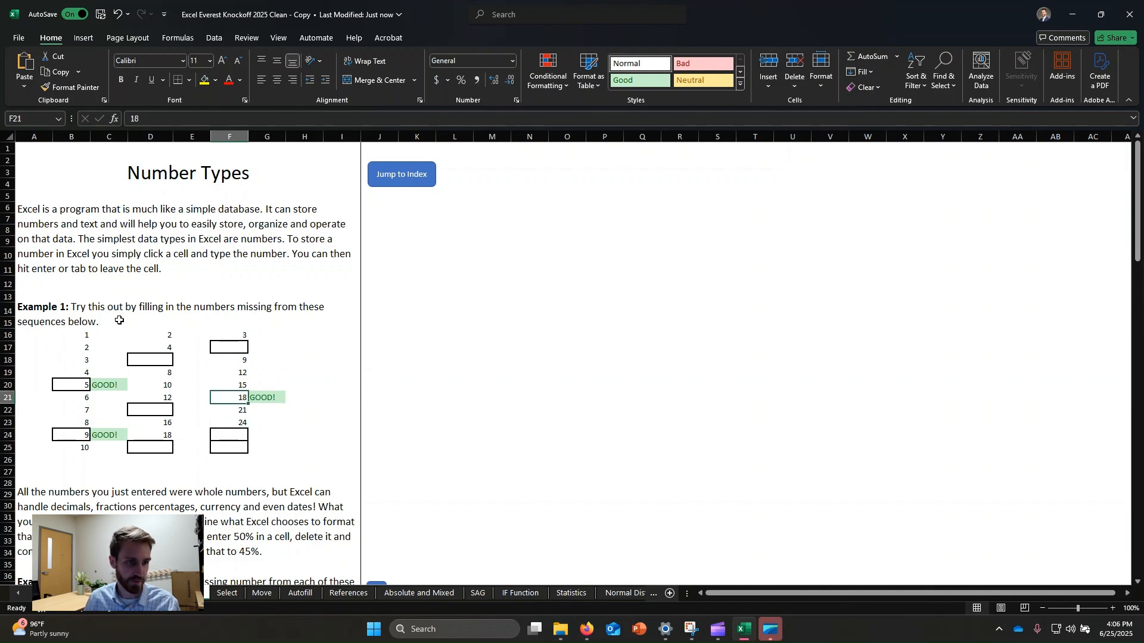
{"action": "left_click", "coordinate": [157, 445]}
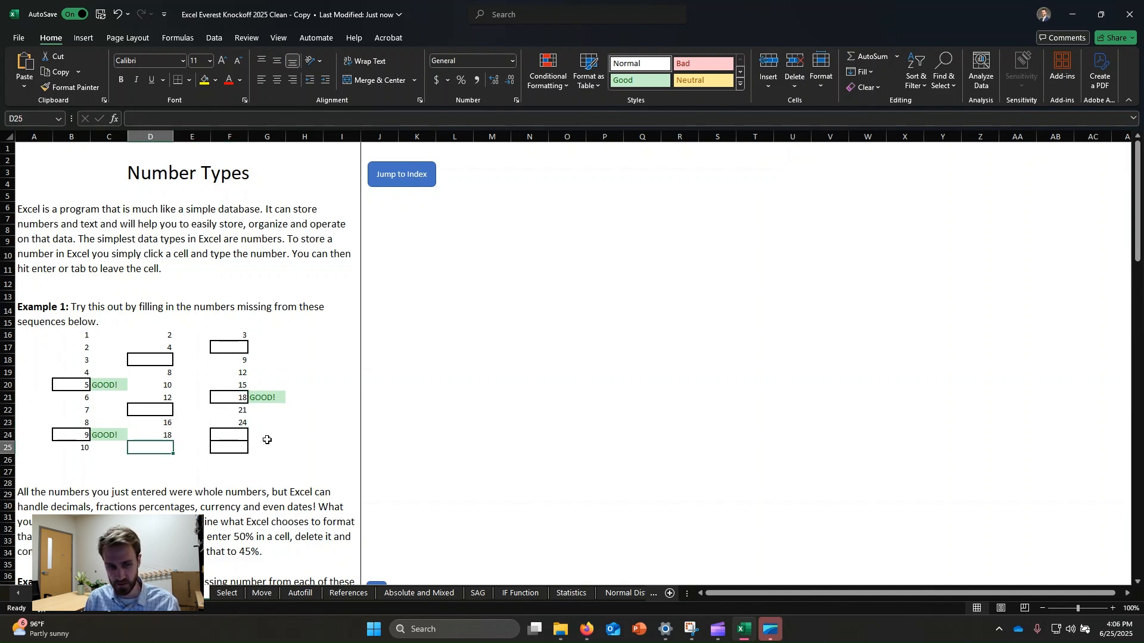
{"action": "type", "text": "20"}
{"action": "key", "text": "Return"}
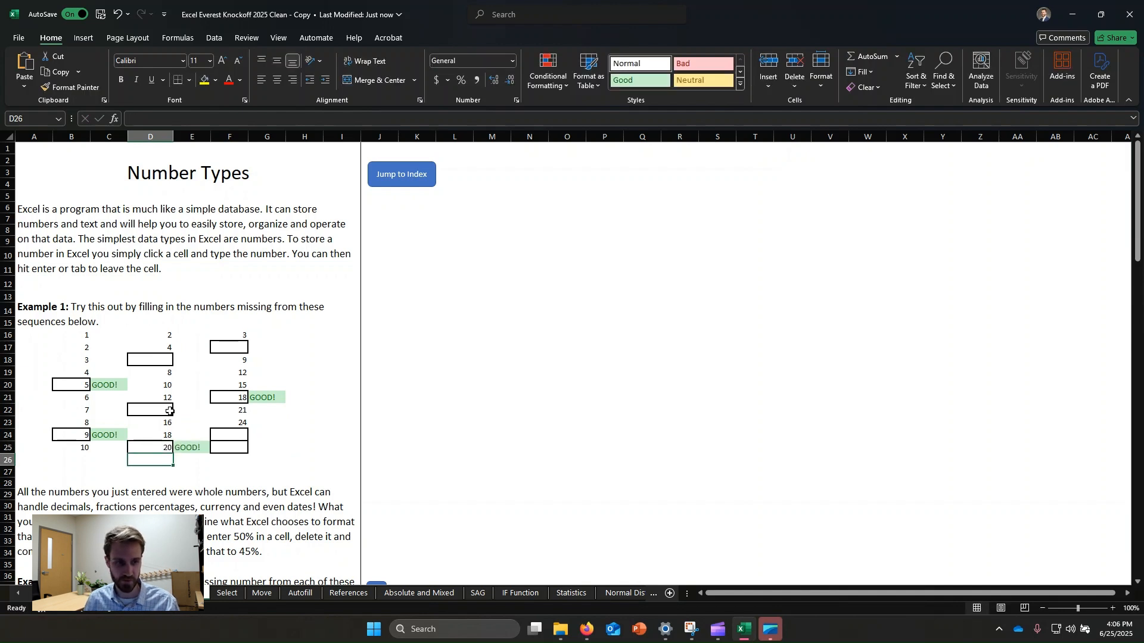
Step: Enter 5 in F17 of the third sequence, then correct it to 6
{"action": "left_click", "coordinate": [240, 348]}
{"action": "type", "text": "5"}
{"action": "key", "text": "Return"}
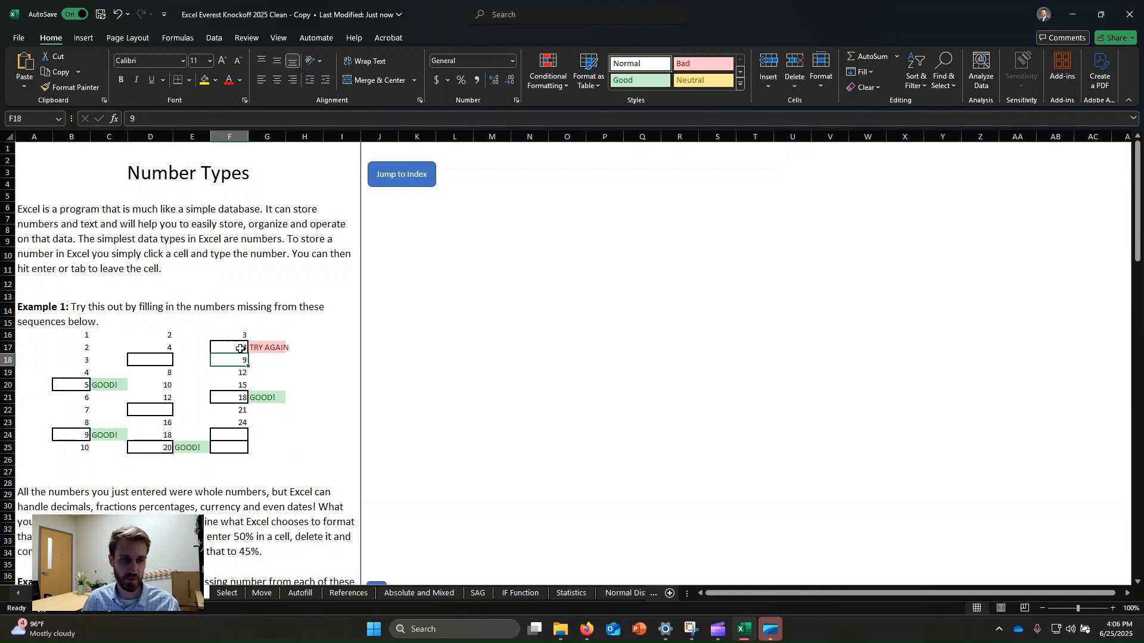
{"action": "left_click", "coordinate": [309, 350]}
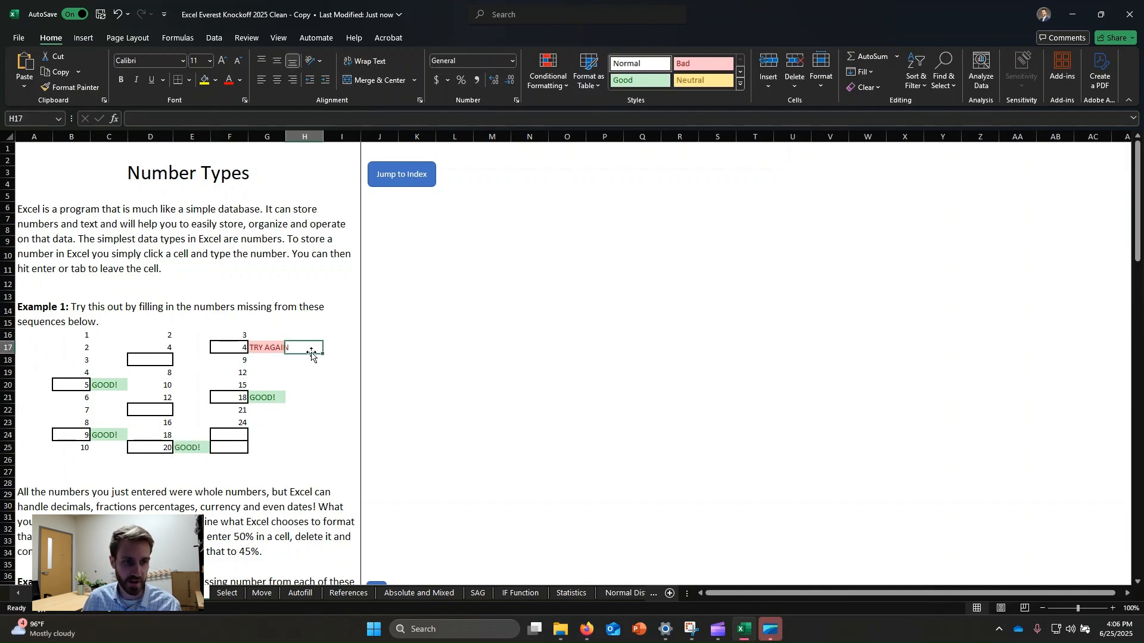
{"action": "left_click", "coordinate": [240, 348]}
{"action": "type", "text": "6"}
{"action": "key", "text": "Return"}
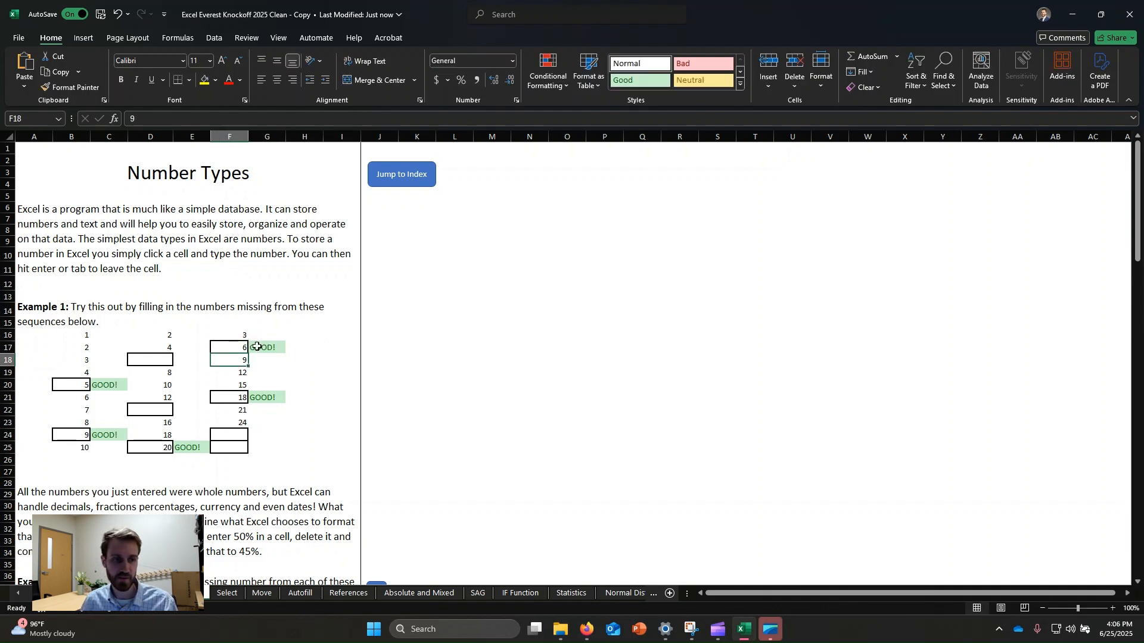
Step: Browse the number format categories in the Format Cells dialog for the selected cell, then close it
{"action": "scroll", "coordinate": [234, 301], "scroll_direction": "down", "scroll_amount": 1}
{"action": "scroll", "coordinate": [280, 331], "scroll_direction": "down", "scroll_amount": 2}
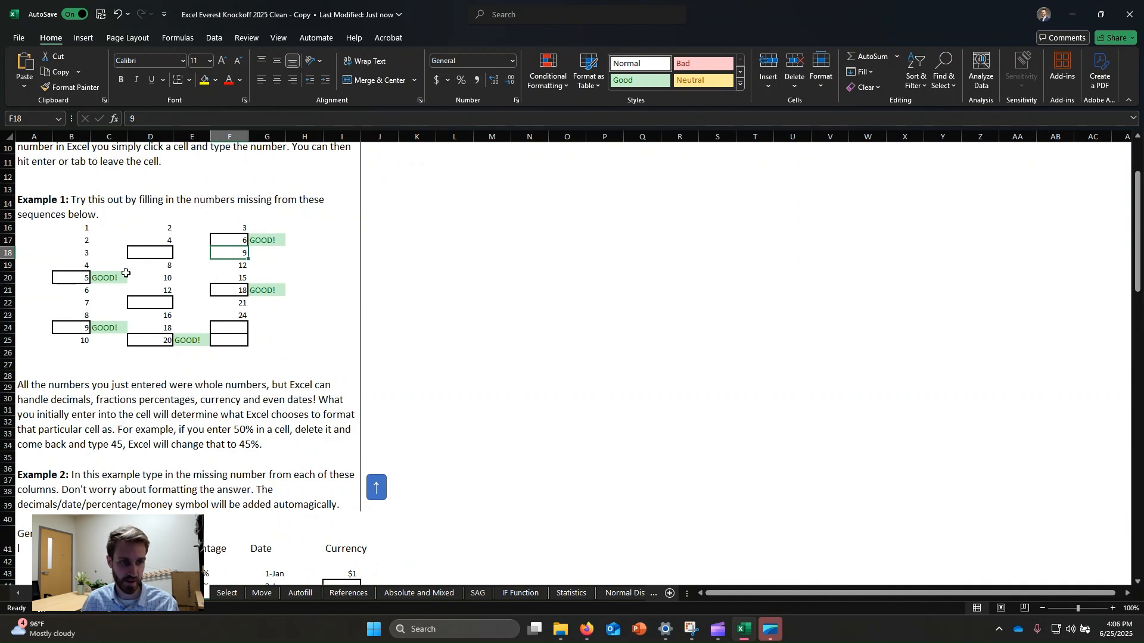
{"action": "scroll", "coordinate": [158, 390], "scroll_direction": "down", "scroll_amount": 2}
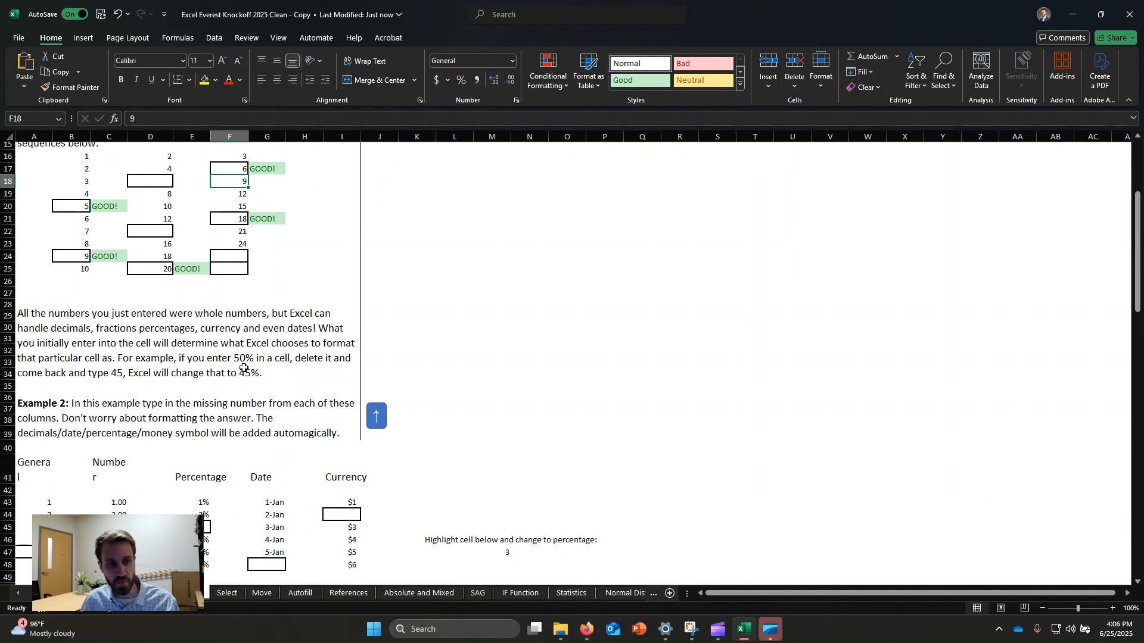
{"action": "scroll", "coordinate": [292, 358], "scroll_direction": "down", "scroll_amount": 1}
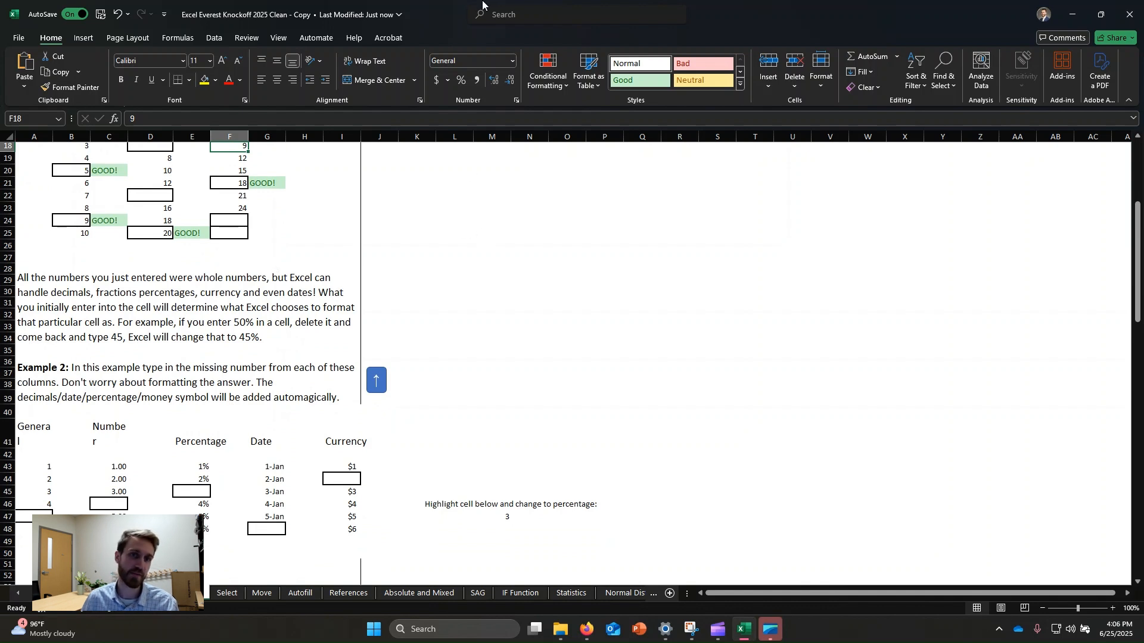
{"action": "left_click", "coordinate": [514, 61]}
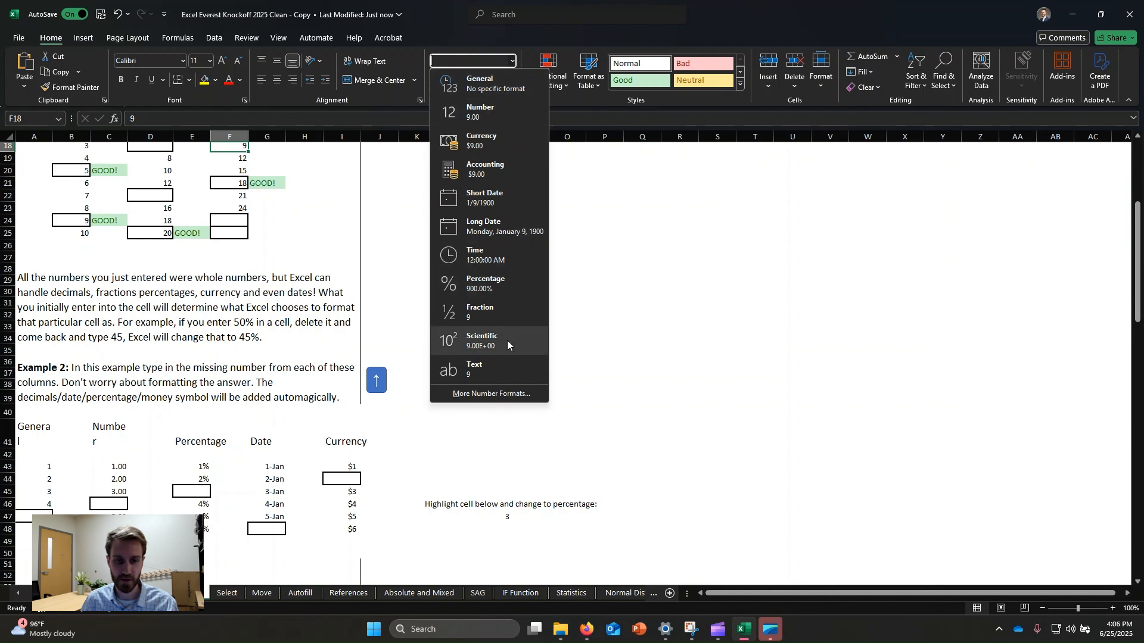
{"action": "left_click", "coordinate": [493, 395]}
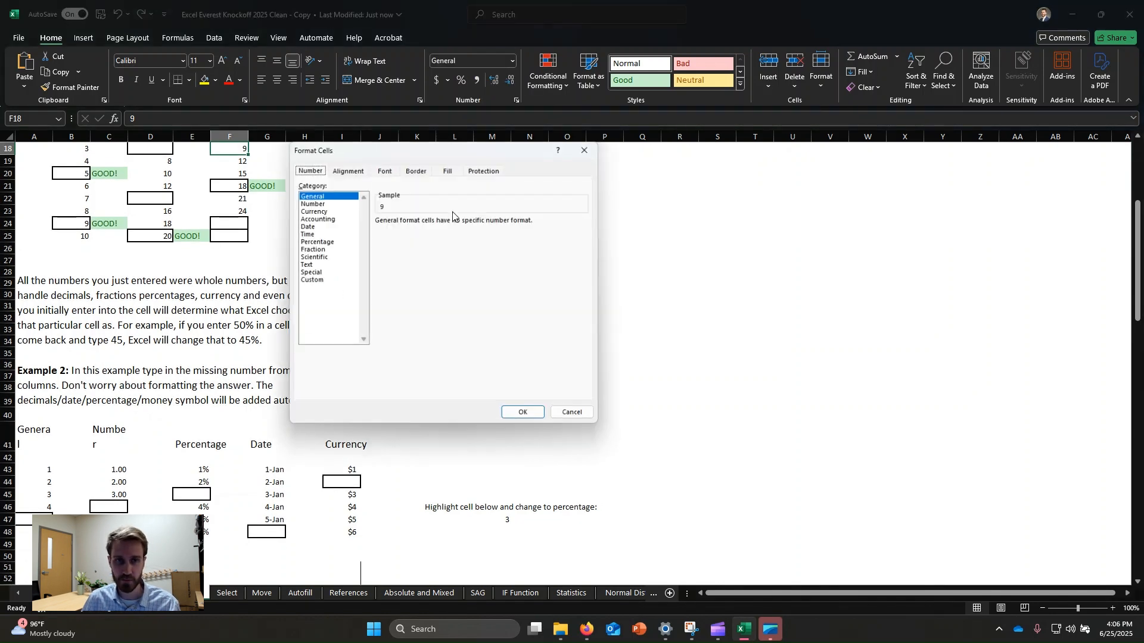
{"action": "left_click", "coordinate": [324, 211]}
{"action": "left_click", "coordinate": [319, 226]}
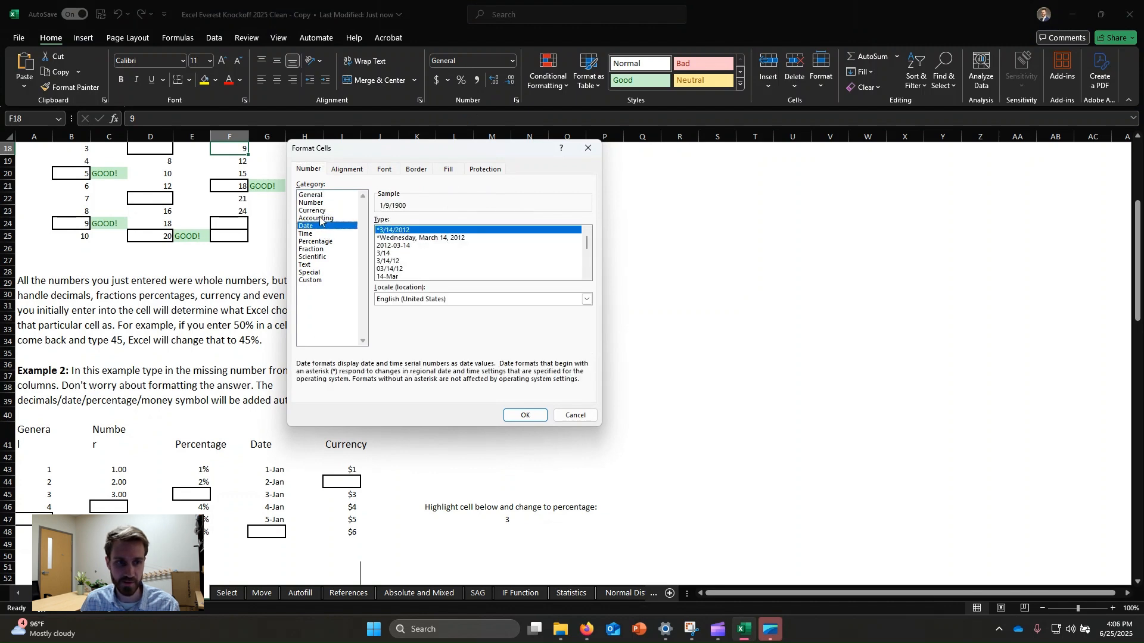
{"action": "left_click", "coordinate": [319, 218]}
{"action": "left_click", "coordinate": [318, 242]}
{"action": "left_click", "coordinate": [320, 250]}
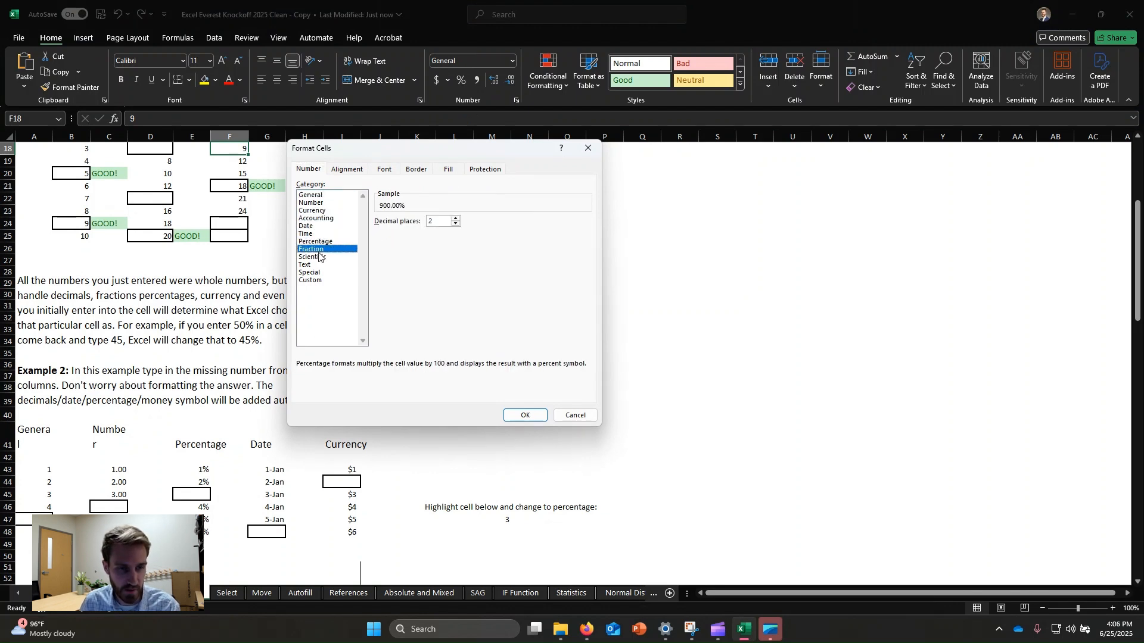
{"action": "left_click", "coordinate": [321, 257]}
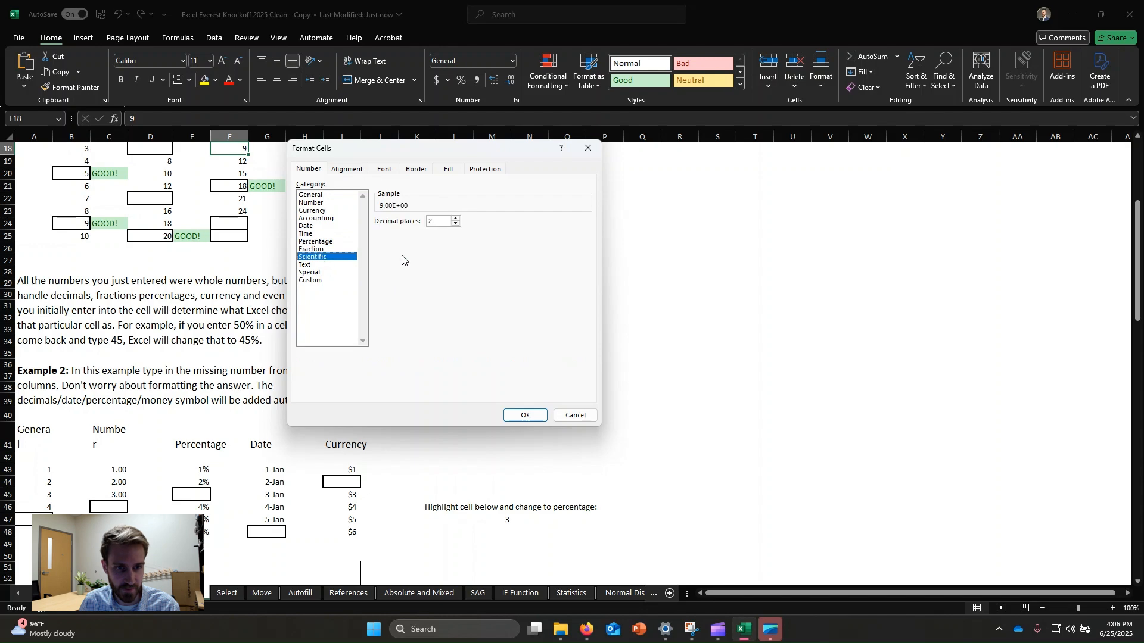
{"action": "left_click", "coordinate": [525, 416]}
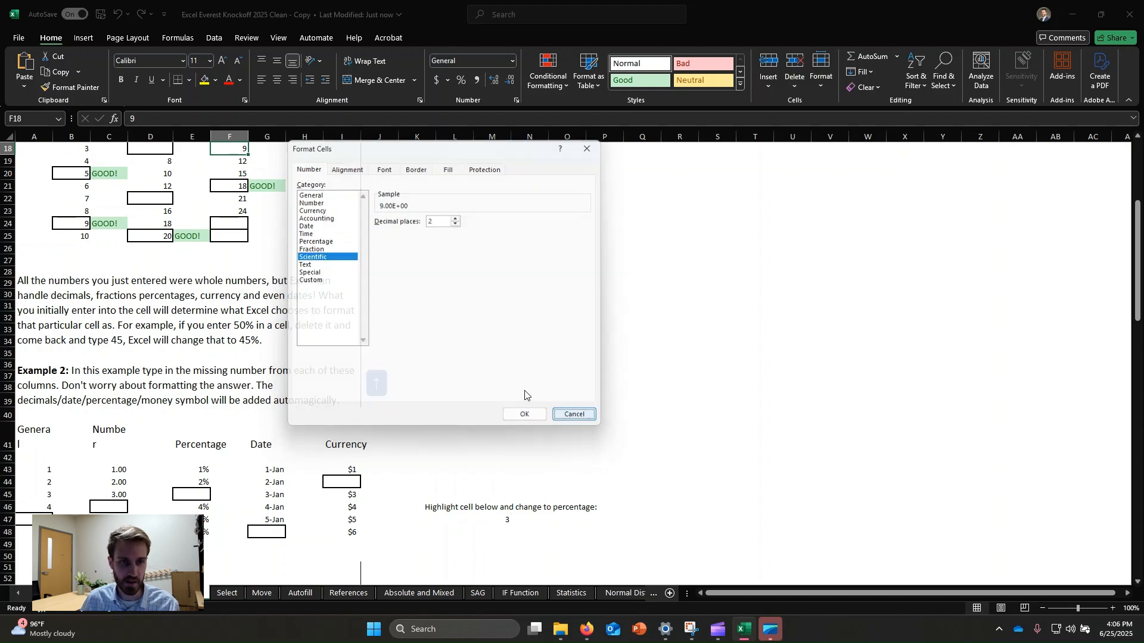
Step: Enter 5 in the missing General cell A47 of Example 2
{"action": "scroll", "coordinate": [262, 316], "scroll_direction": "down", "scroll_amount": 1}
{"action": "scroll", "coordinate": [261, 309], "scroll_direction": "down", "scroll_amount": 2}
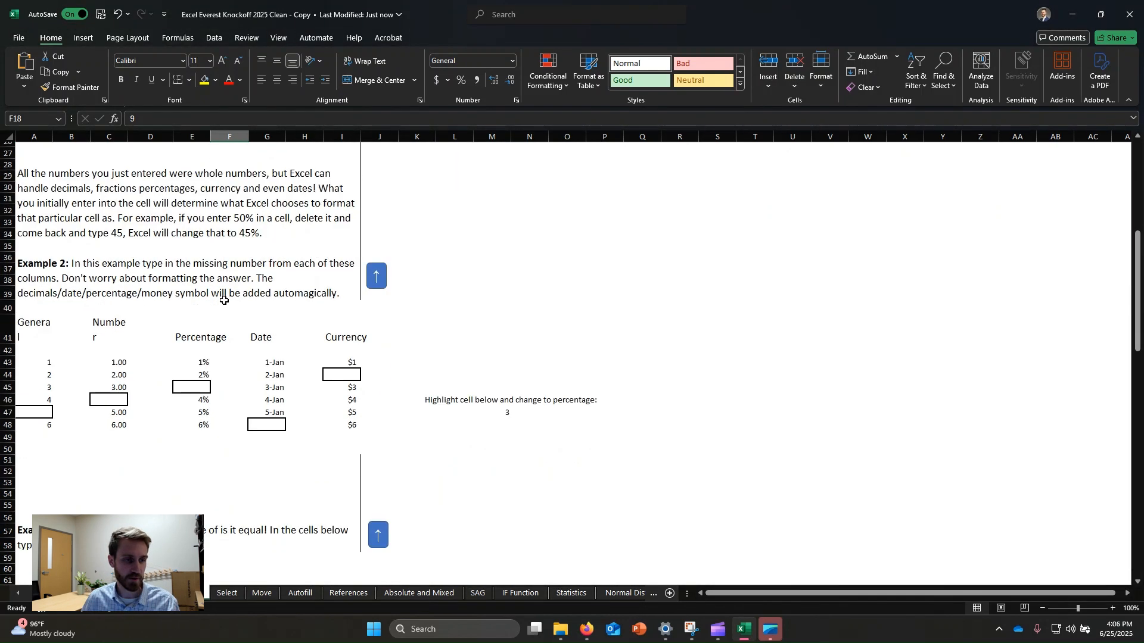
{"action": "left_click", "coordinate": [46, 412]}
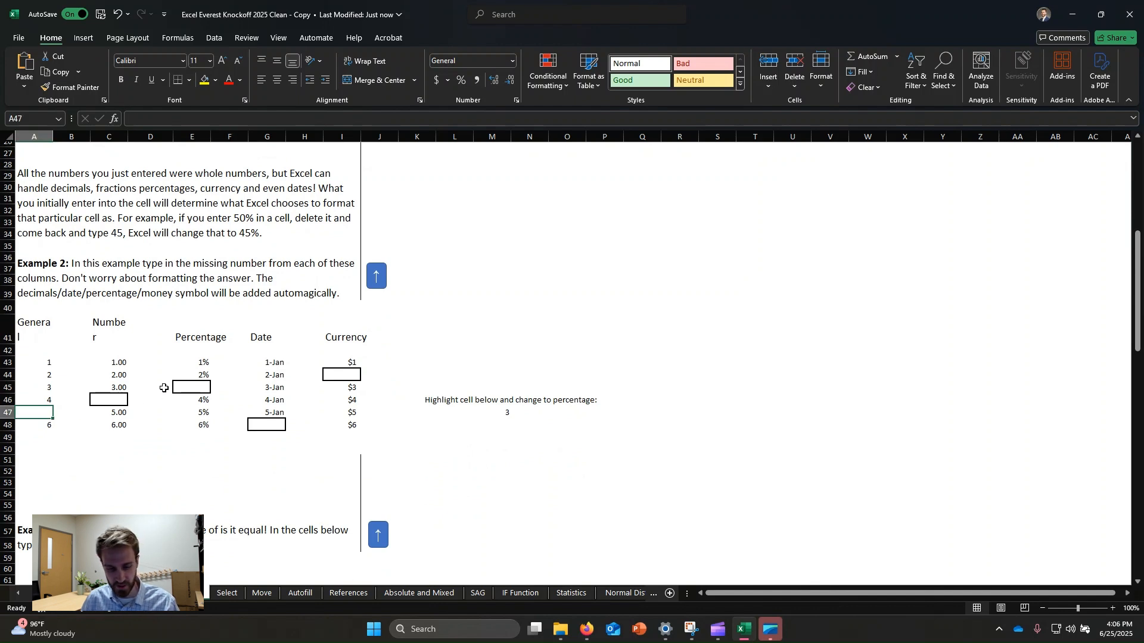
{"action": "type", "text": "5"}
{"action": "left_click", "coordinate": [79, 467]}
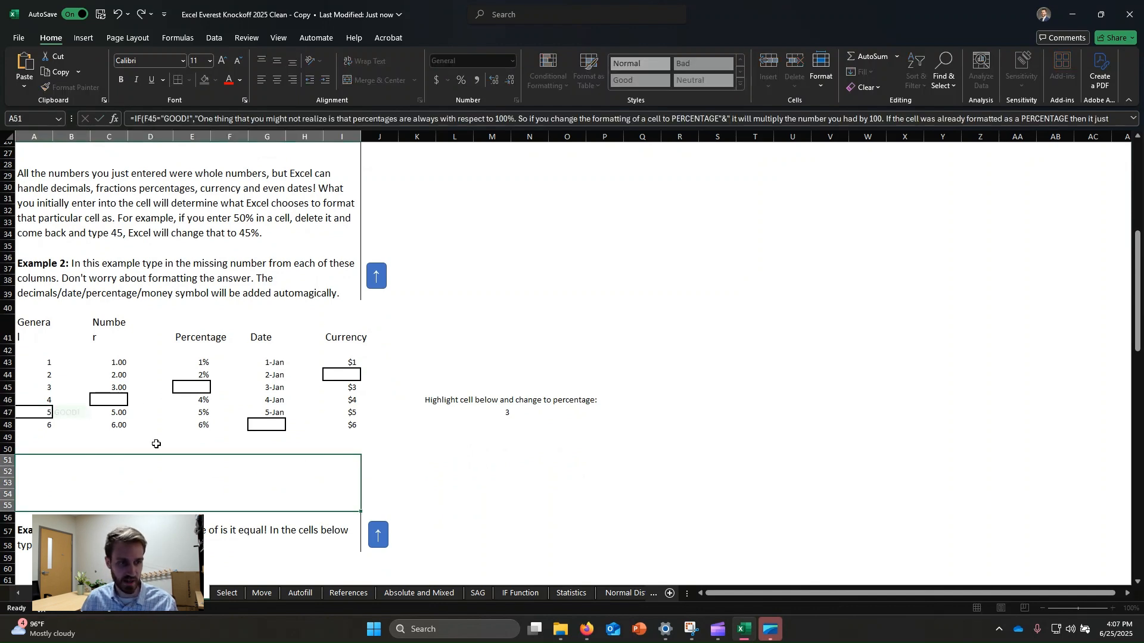
Step: Enter 3 in the Number column gap C46, then correct it to 4
{"action": "left_click", "coordinate": [116, 403]}
{"action": "type", "text": "3"}
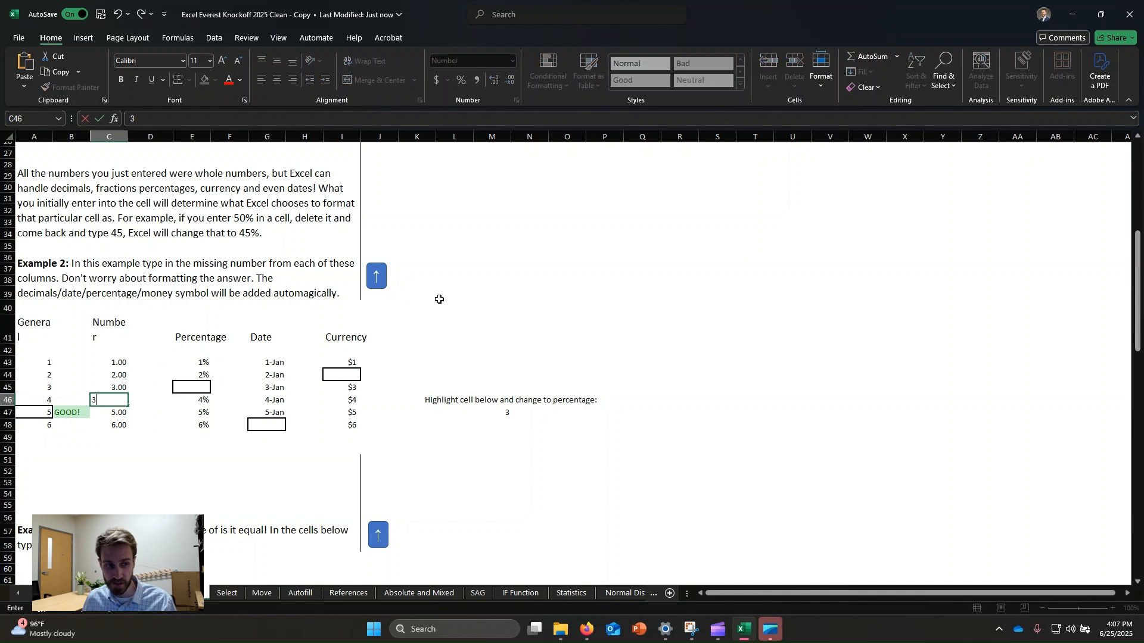
{"action": "key", "text": "Return"}
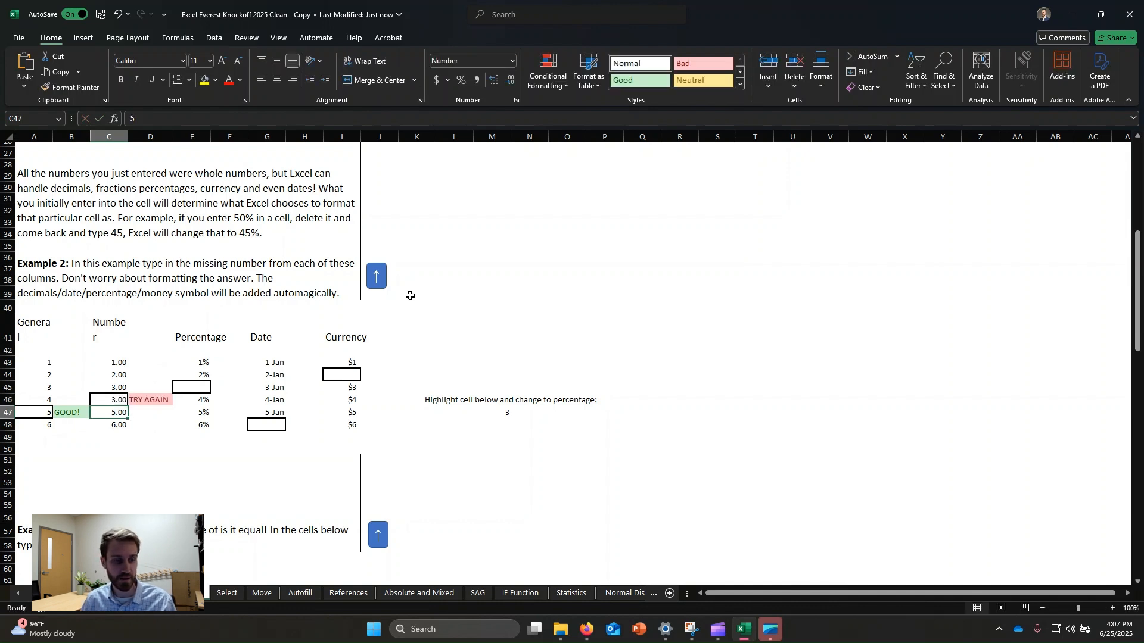
{"action": "left_click", "coordinate": [110, 402]}
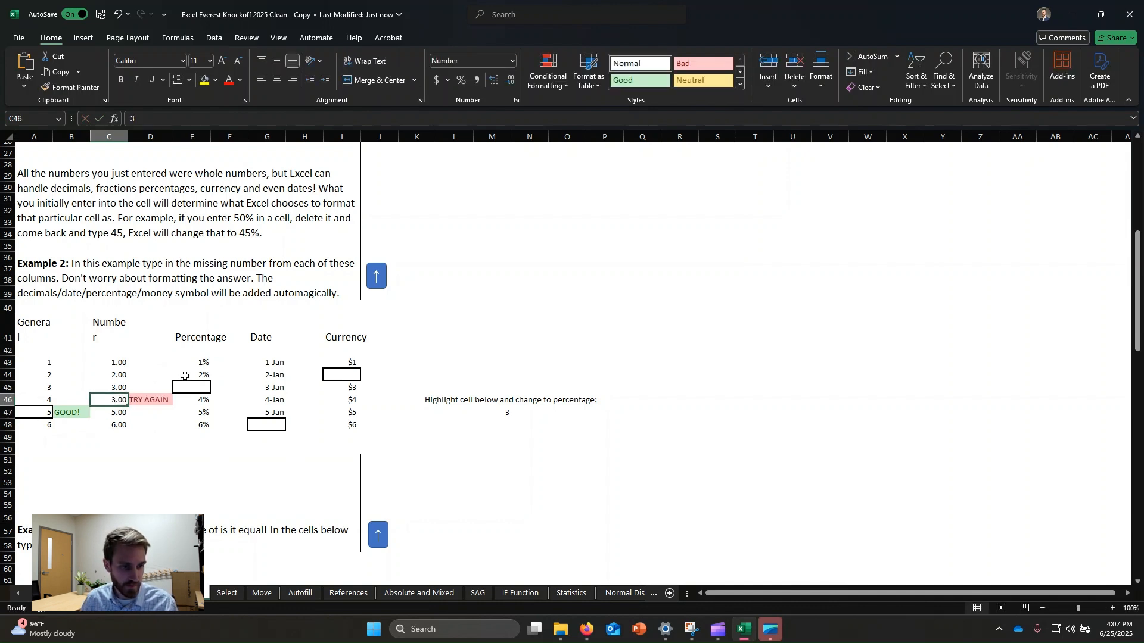
{"action": "type", "text": "4"}
{"action": "key", "text": "Return"}
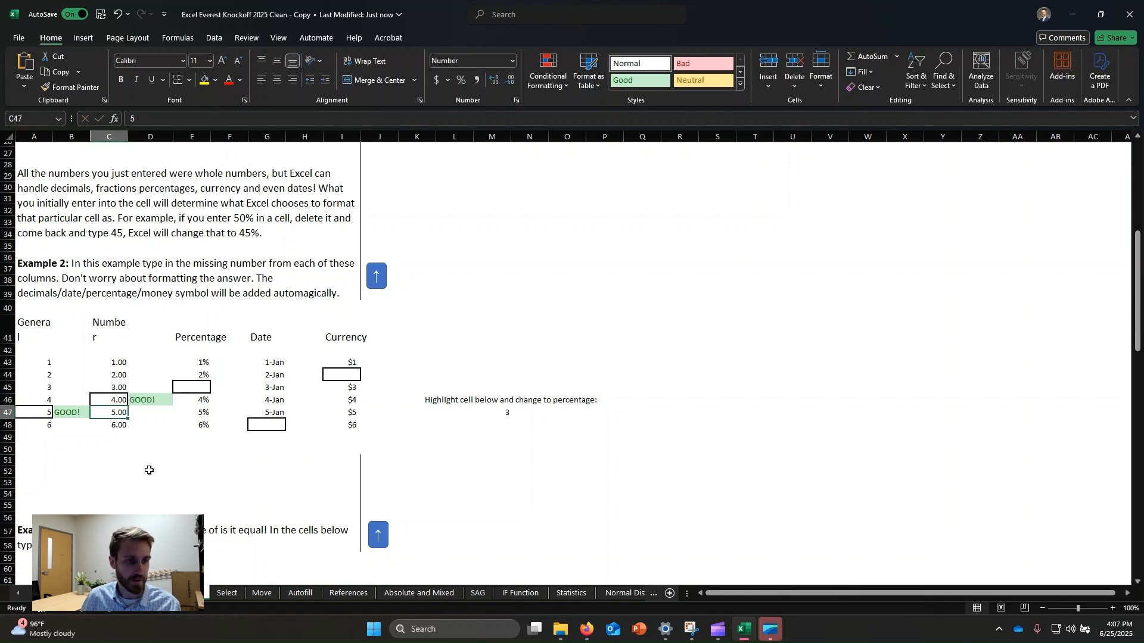
{"action": "left_click", "coordinate": [150, 450]}
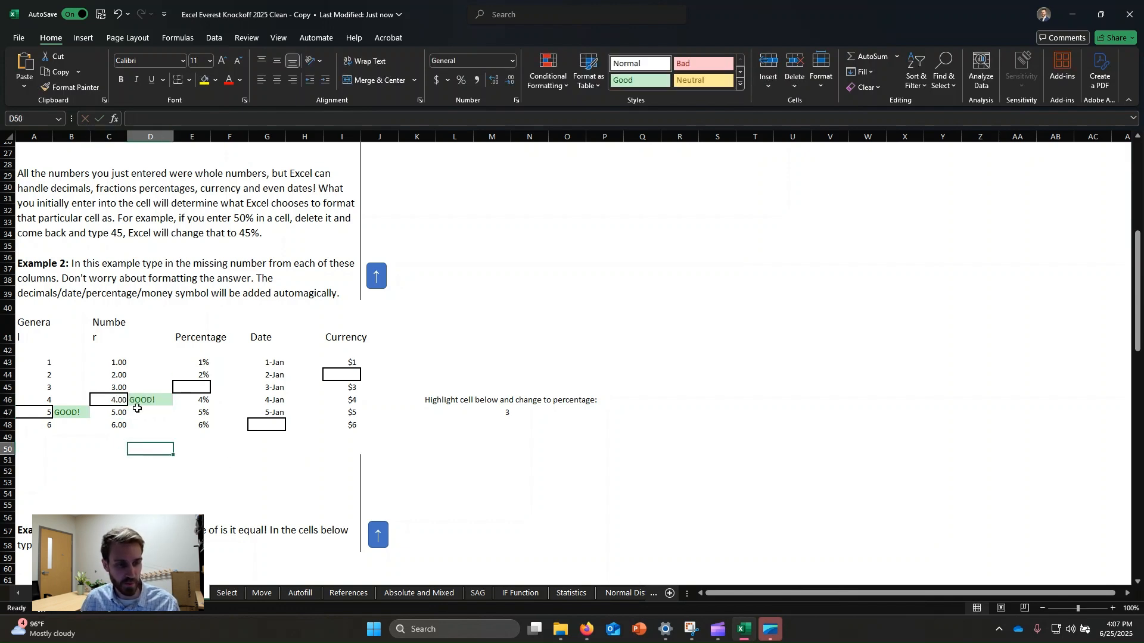
{"action": "left_click", "coordinate": [116, 364]}
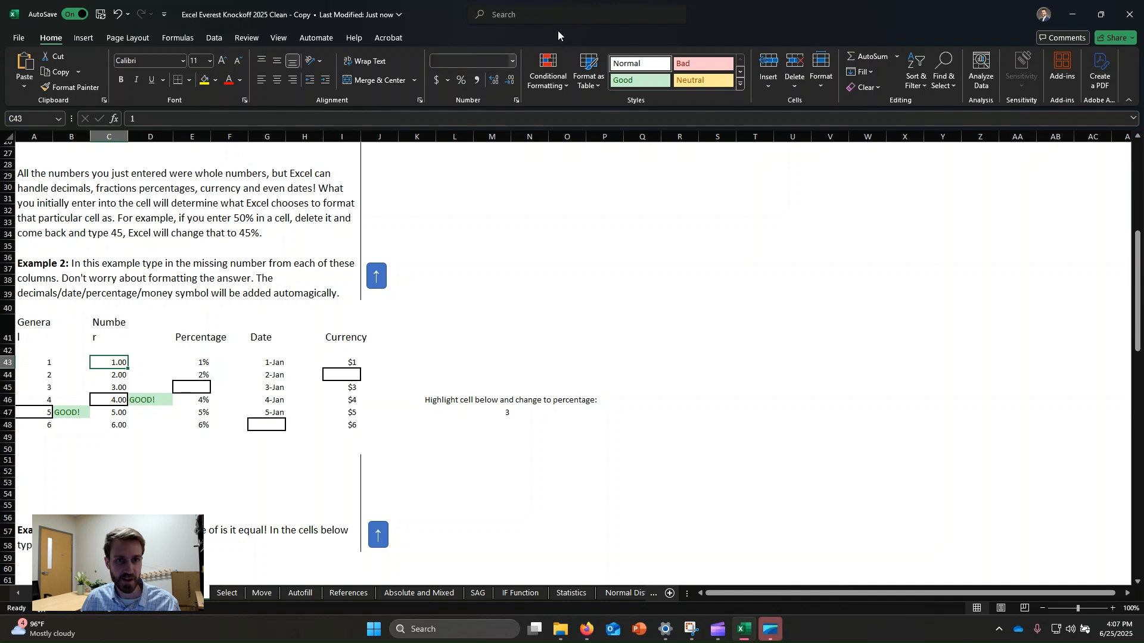
Step: Increase the decimal places shown for the 4.00 value in Number cell C46 several times
{"action": "left_click", "coordinate": [116, 398]}
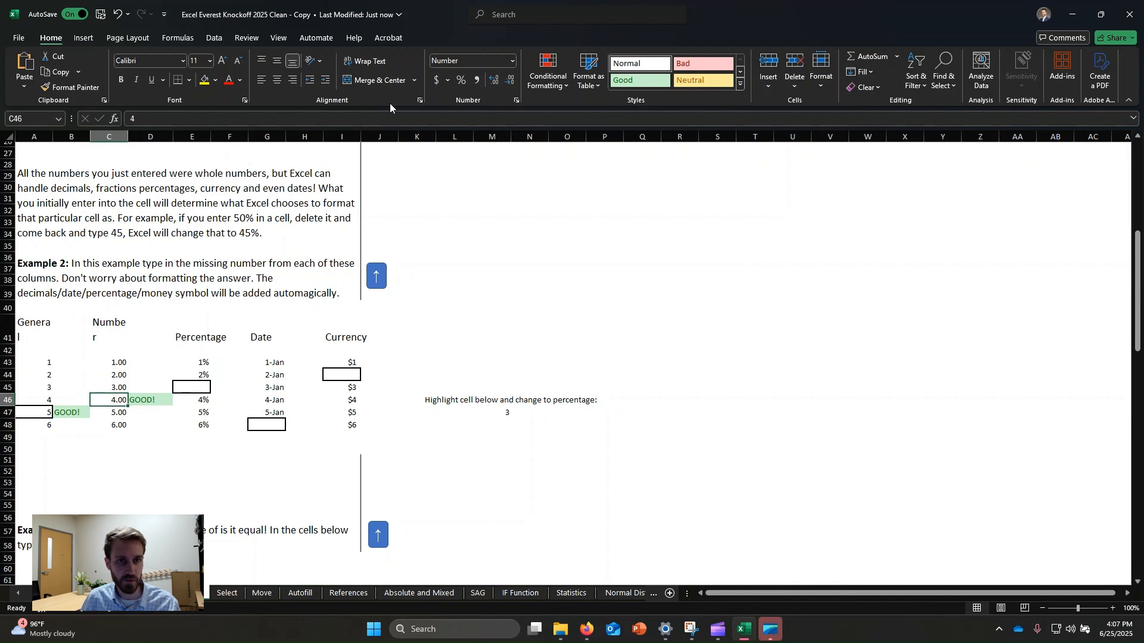
{"action": "left_click", "coordinate": [495, 80]}
{"action": "left_click", "coordinate": [494, 81]}
{"action": "left_click", "coordinate": [494, 80]}
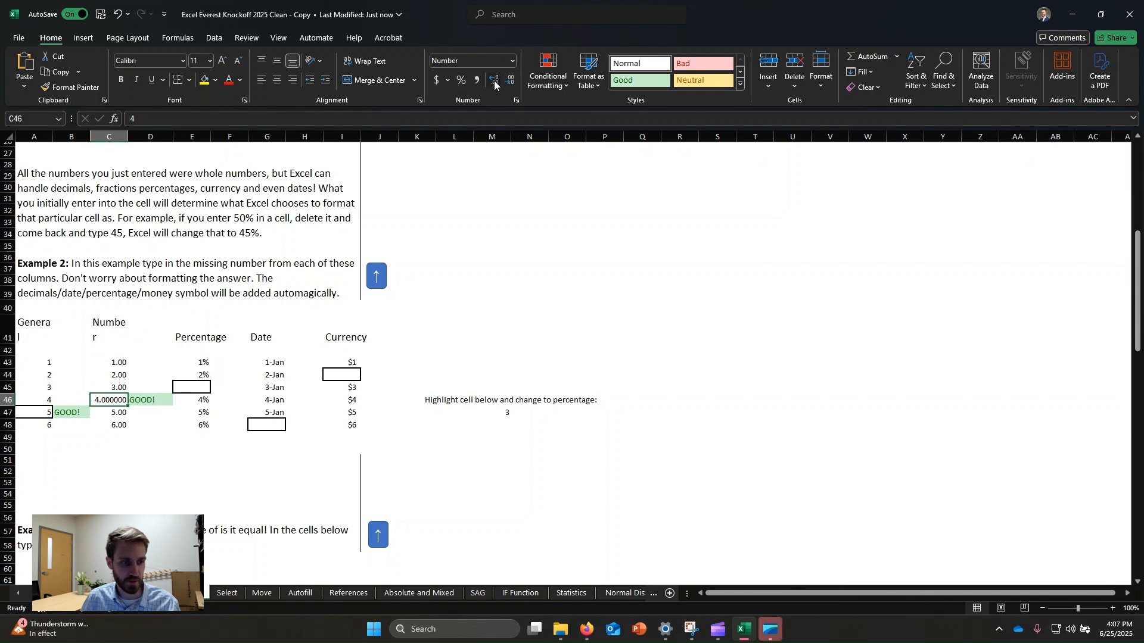
{"action": "left_click", "coordinate": [495, 80]}
{"action": "left_click", "coordinate": [495, 80]}
{"action": "left_click", "coordinate": [107, 400]}
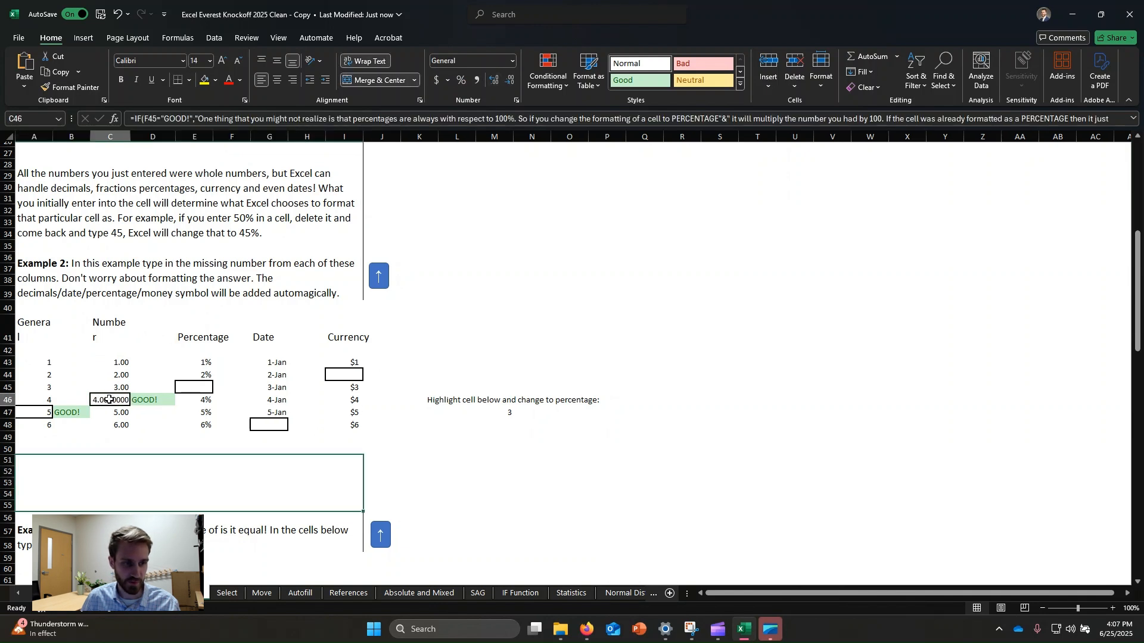
Step: Enter 3 in the missing Percentage cell E45 of Example 2
{"action": "left_click", "coordinate": [202, 388]}
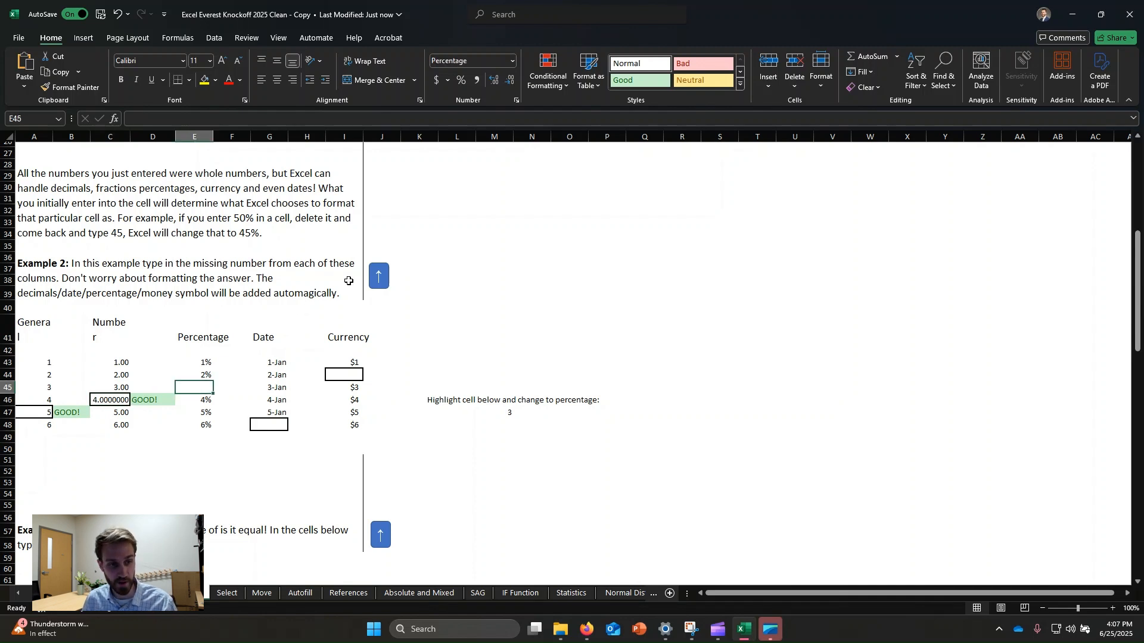
{"action": "type", "text": "3"}
{"action": "key", "text": "Return"}
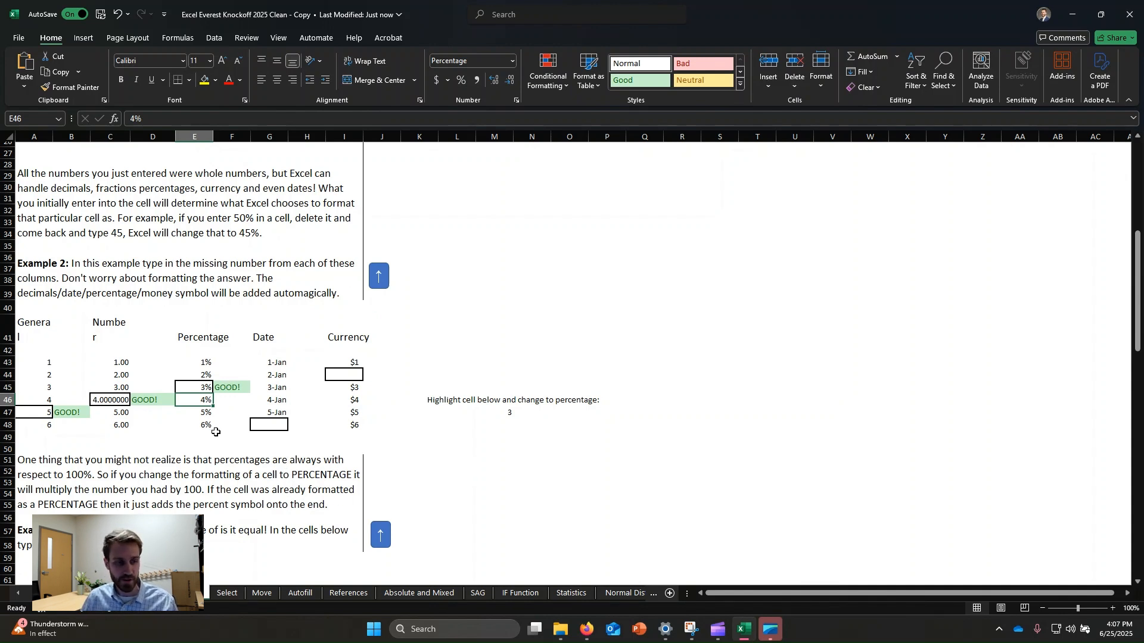
Step: Apply Percent Style to the cell with 3 under the highlight-and-change-to-percentage note
{"action": "left_click", "coordinate": [542, 386]}
{"action": "left_click", "coordinate": [510, 414]}
{"action": "left_click", "coordinate": [649, 427]}
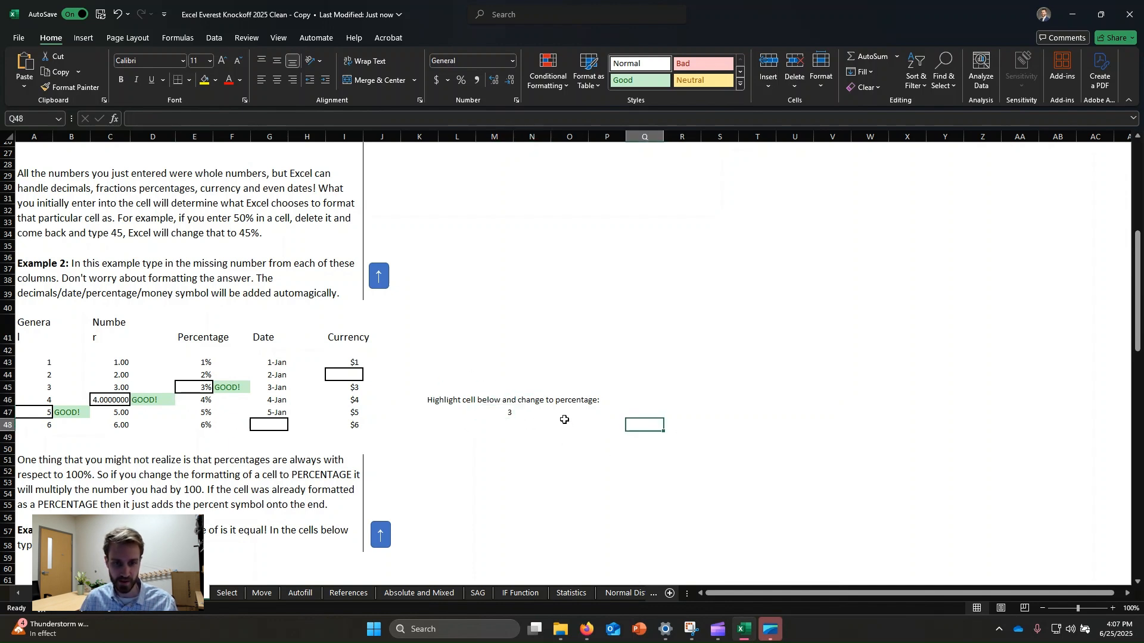
{"action": "left_click", "coordinate": [507, 414]}
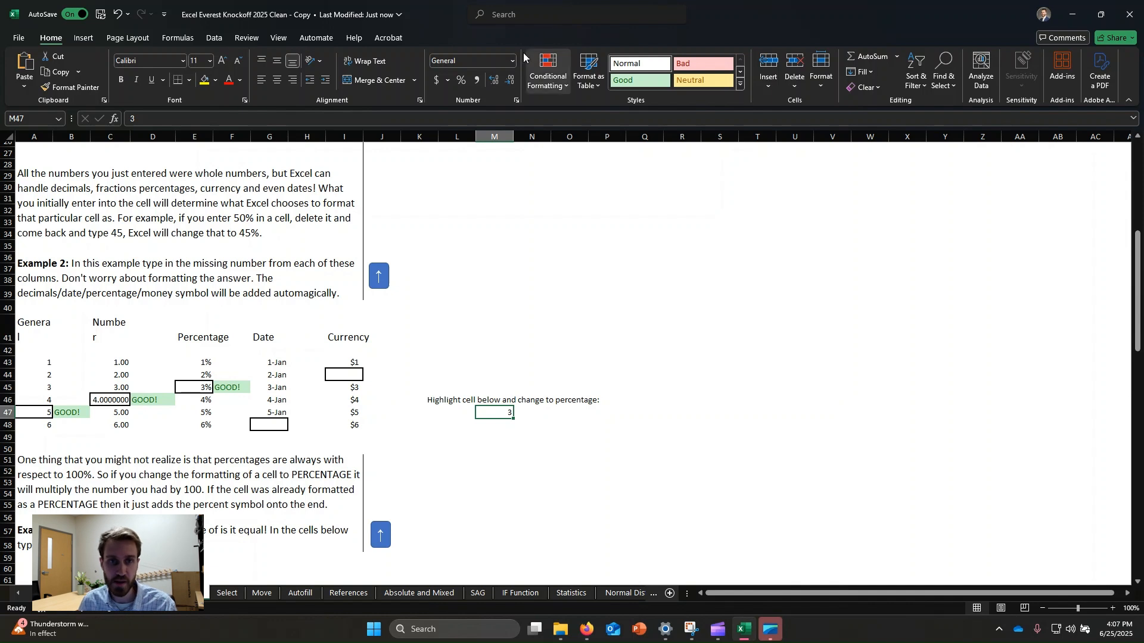
{"action": "left_click", "coordinate": [461, 80]}
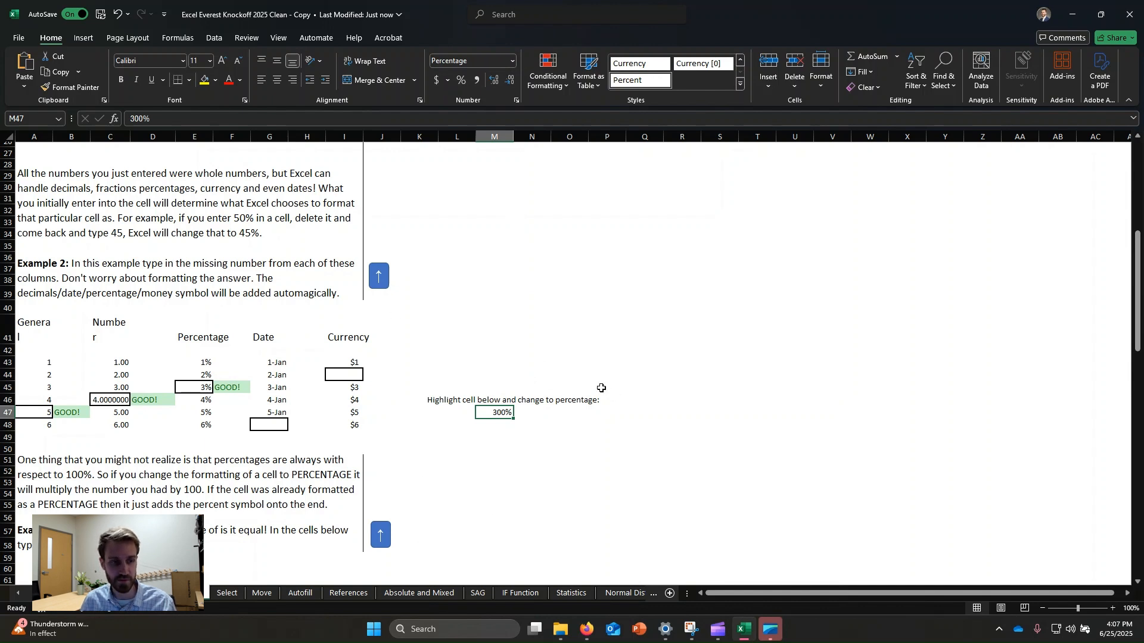
Step: Set that cell's number format back to General
{"action": "left_click", "coordinate": [538, 416]}
{"action": "left_click", "coordinate": [494, 415]}
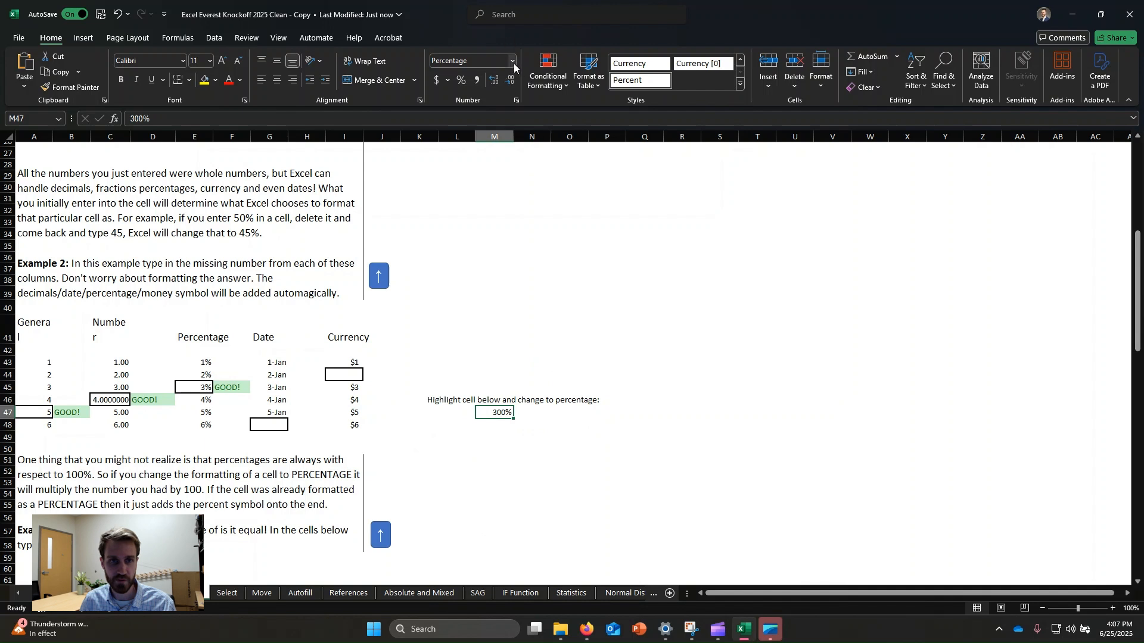
{"action": "left_click", "coordinate": [513, 61]}
{"action": "left_click", "coordinate": [485, 88]}
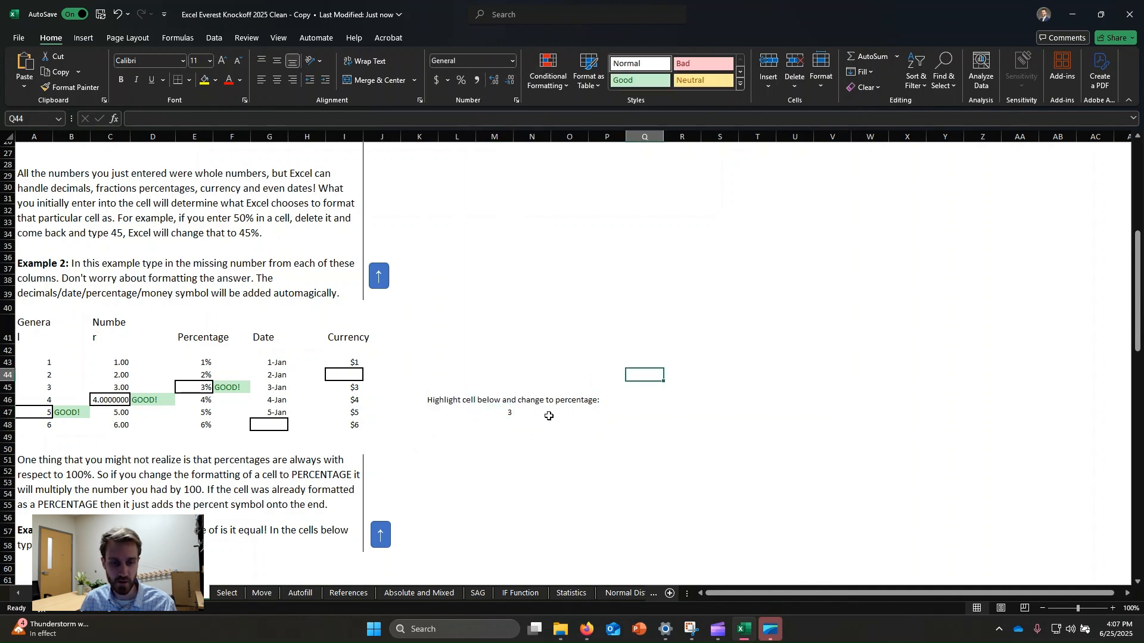
Step: Enter 0.03 in the cell under the highlight-and-change-to-percentage note
{"action": "type", "text": "0.03"}
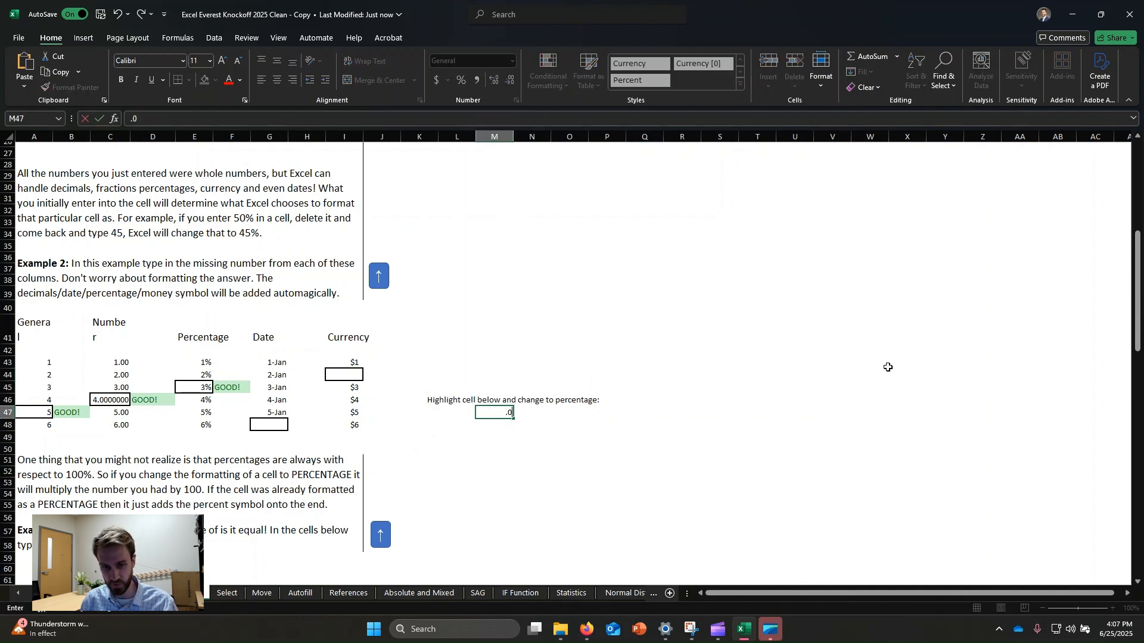
{"action": "key", "text": "Return"}
Step: Format the 0.03 cell with the Percentage number format
{"action": "left_click", "coordinate": [504, 413]}
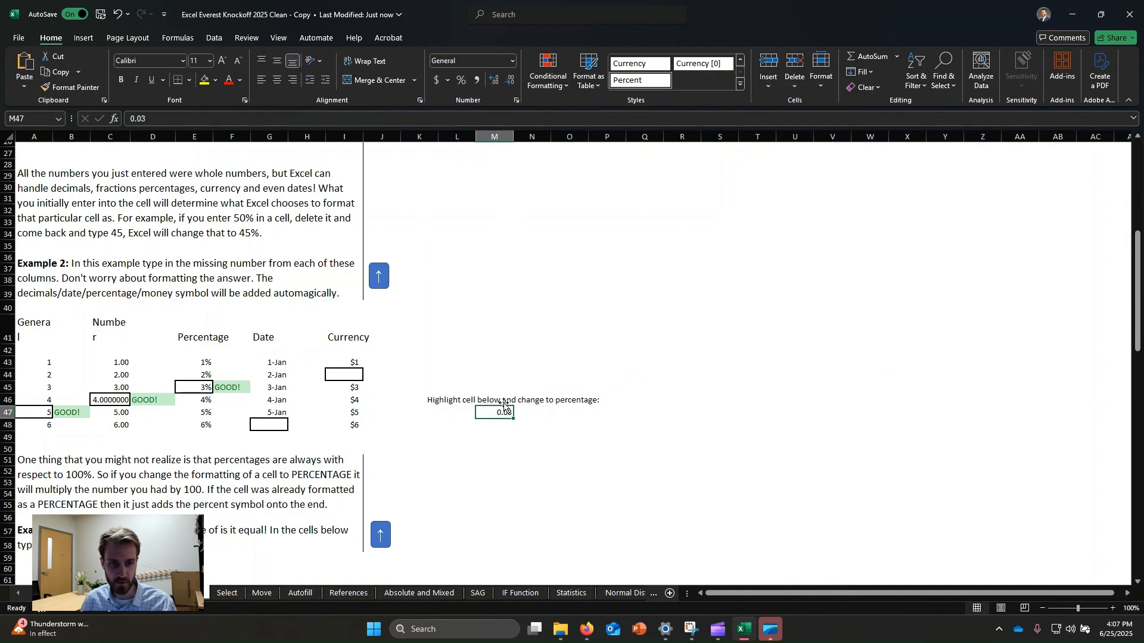
{"action": "left_click", "coordinate": [513, 61]}
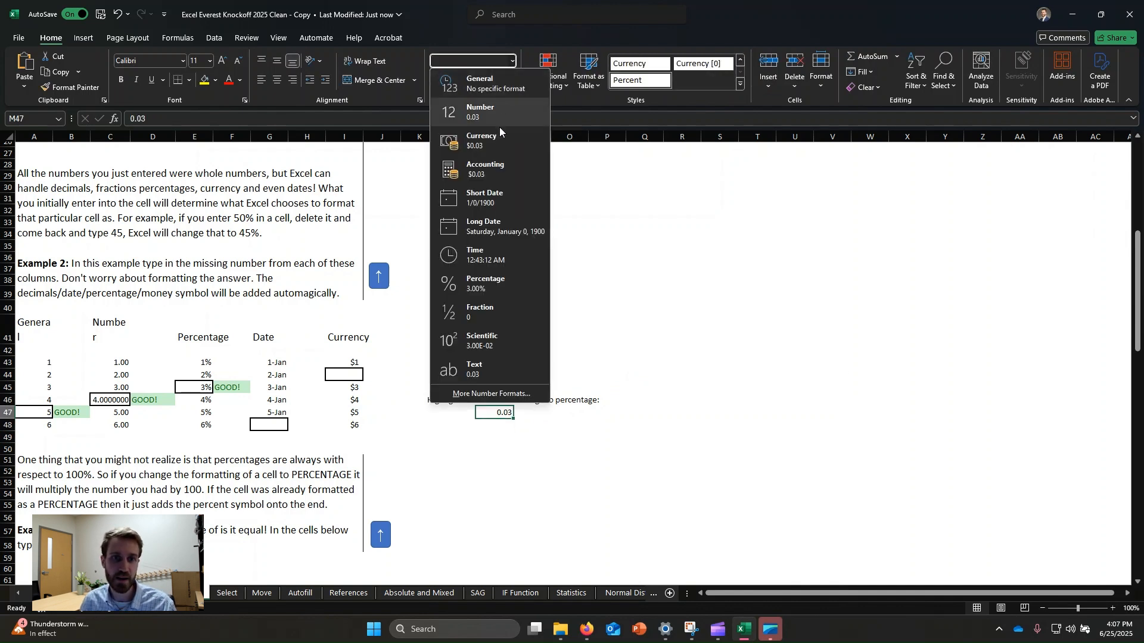
{"action": "left_click", "coordinate": [498, 281]}
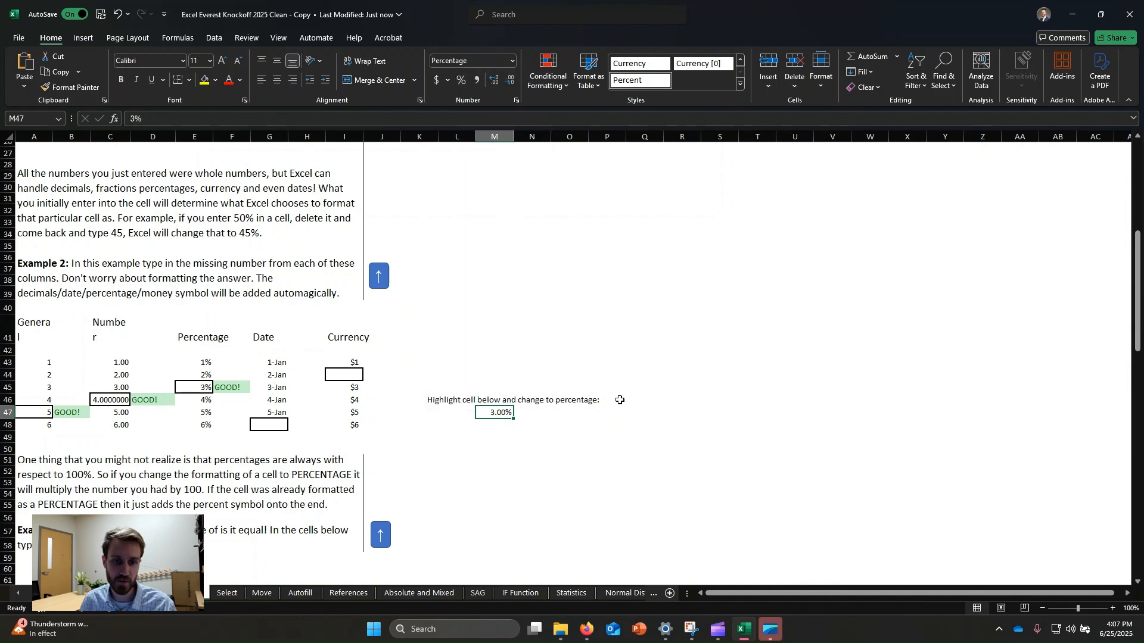
{"action": "left_click", "coordinate": [718, 449]}
{"action": "left_click", "coordinate": [500, 412]}
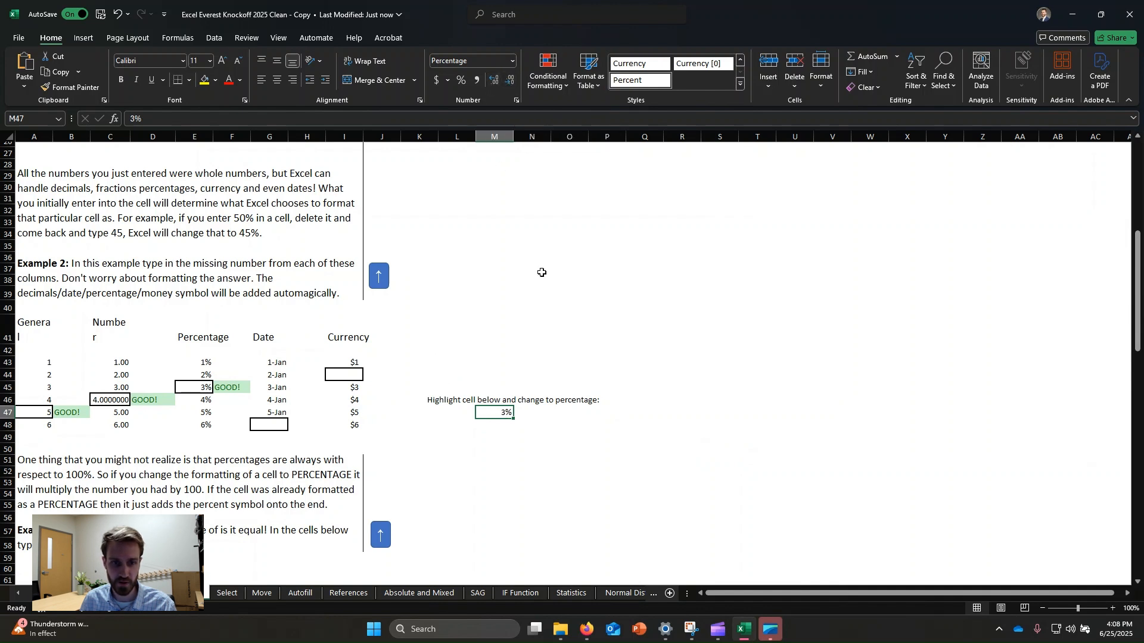
Step: Enter 6 in the missing Date cell G48 through the formula bar
{"action": "left_click", "coordinate": [555, 309]}
{"action": "left_click", "coordinate": [206, 398]}
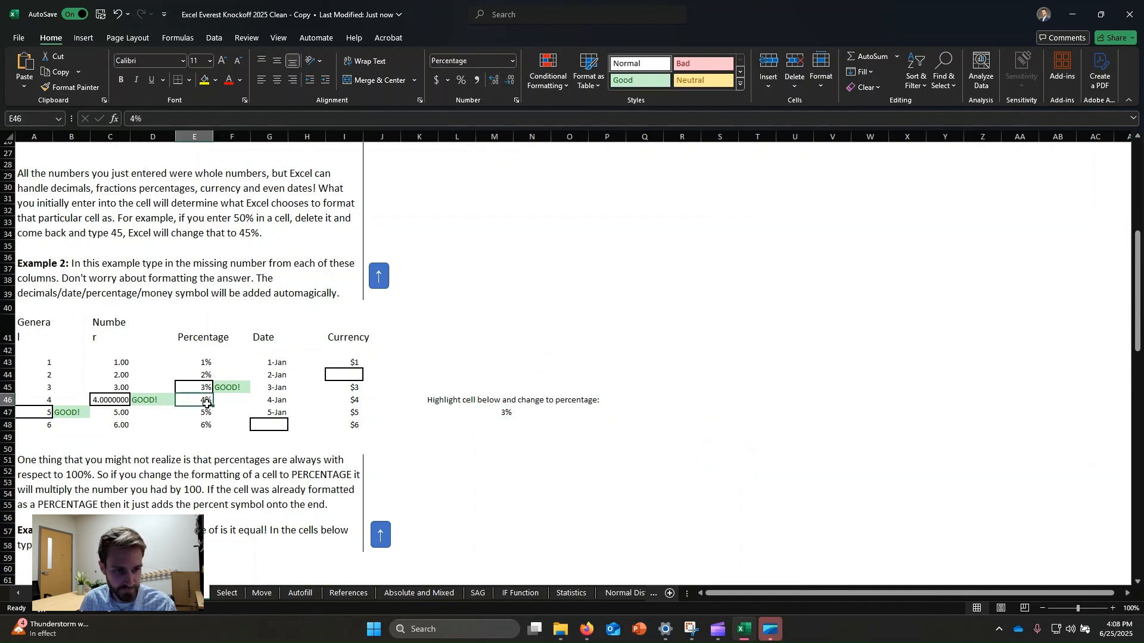
{"action": "left_click", "coordinate": [285, 426]}
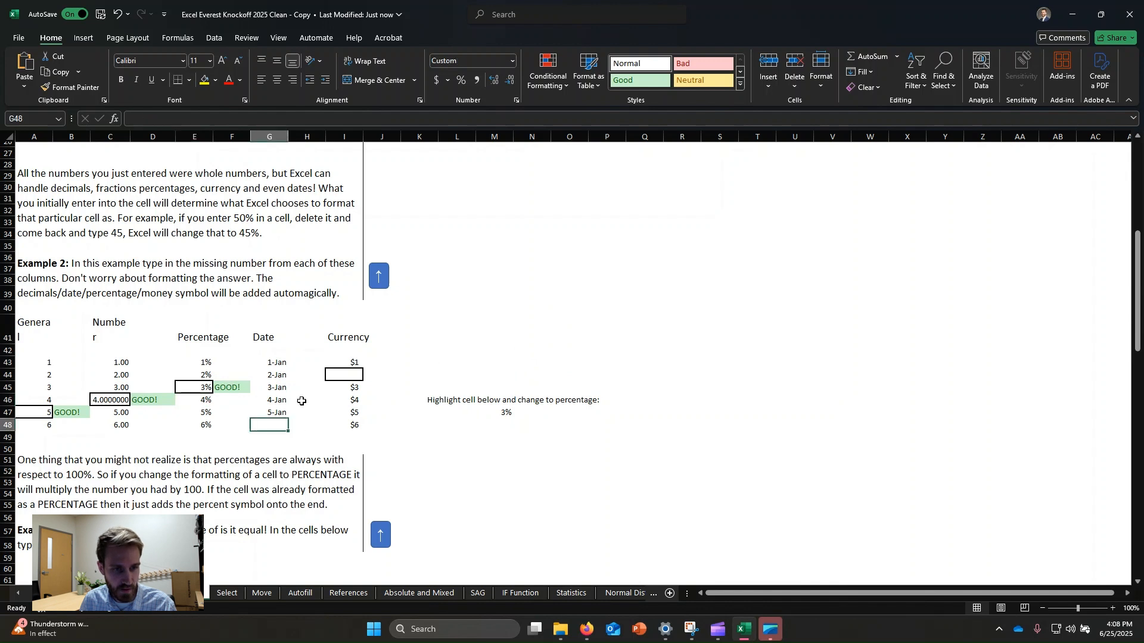
{"action": "left_click", "coordinate": [657, 117]}
{"action": "type", "text": "6"}
{"action": "key", "text": "Return"}
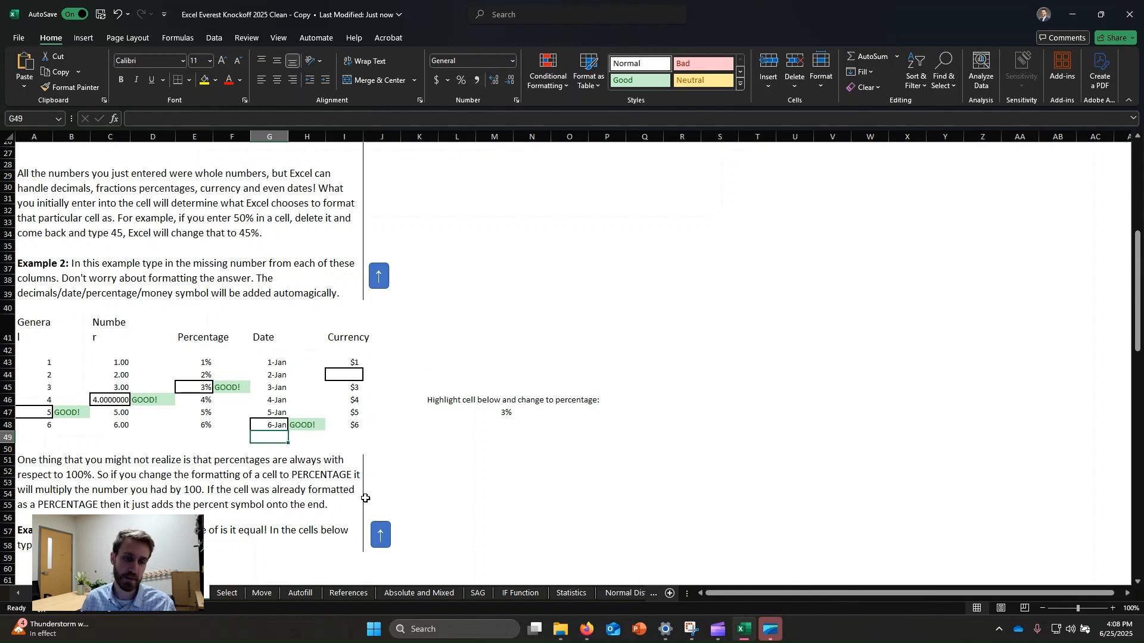
Step: Enter 40 in Date cell G48
{"action": "left_click", "coordinate": [305, 380]}
{"action": "left_click", "coordinate": [281, 421]}
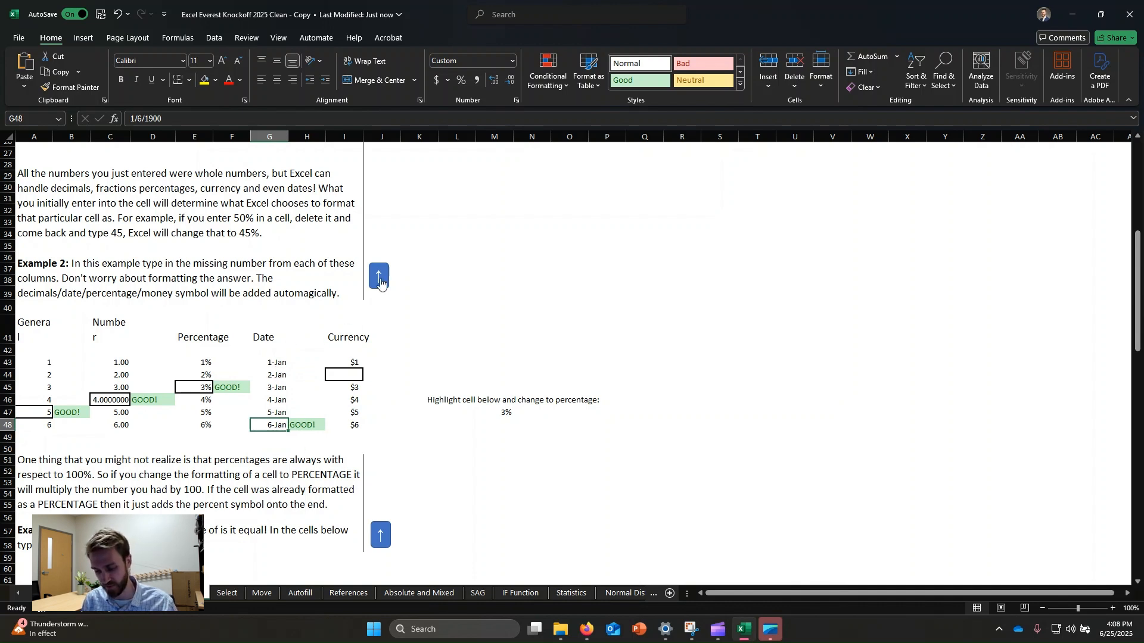
{"action": "type", "text": "40"}
{"action": "key", "text": "Return"}
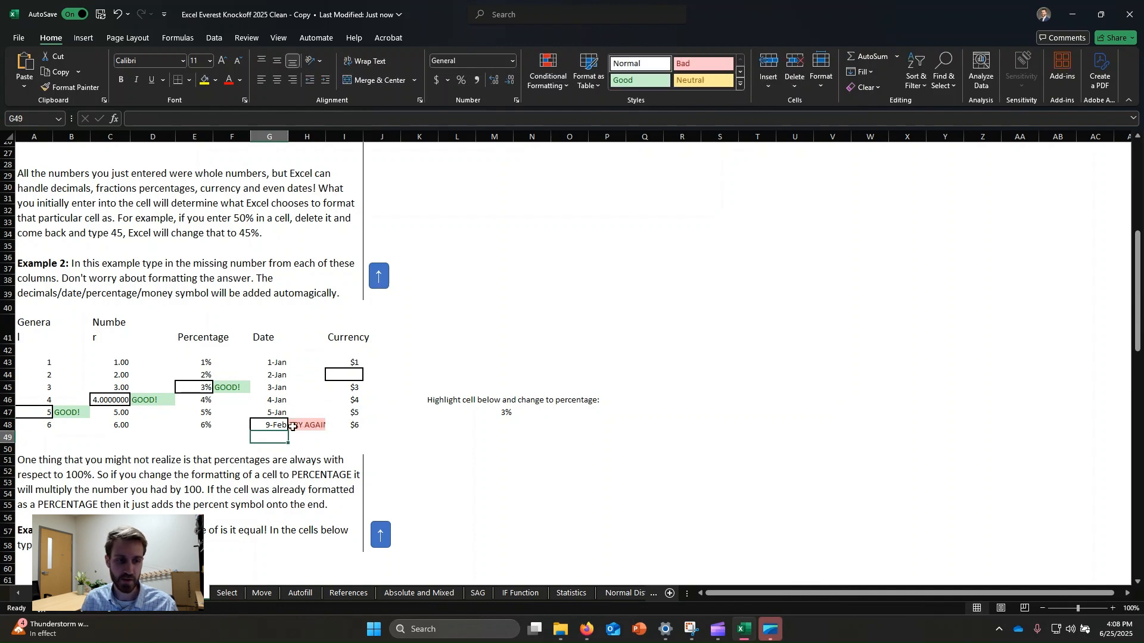
Step: Enter 300 in Date cell G48
{"action": "left_click", "coordinate": [266, 423]}
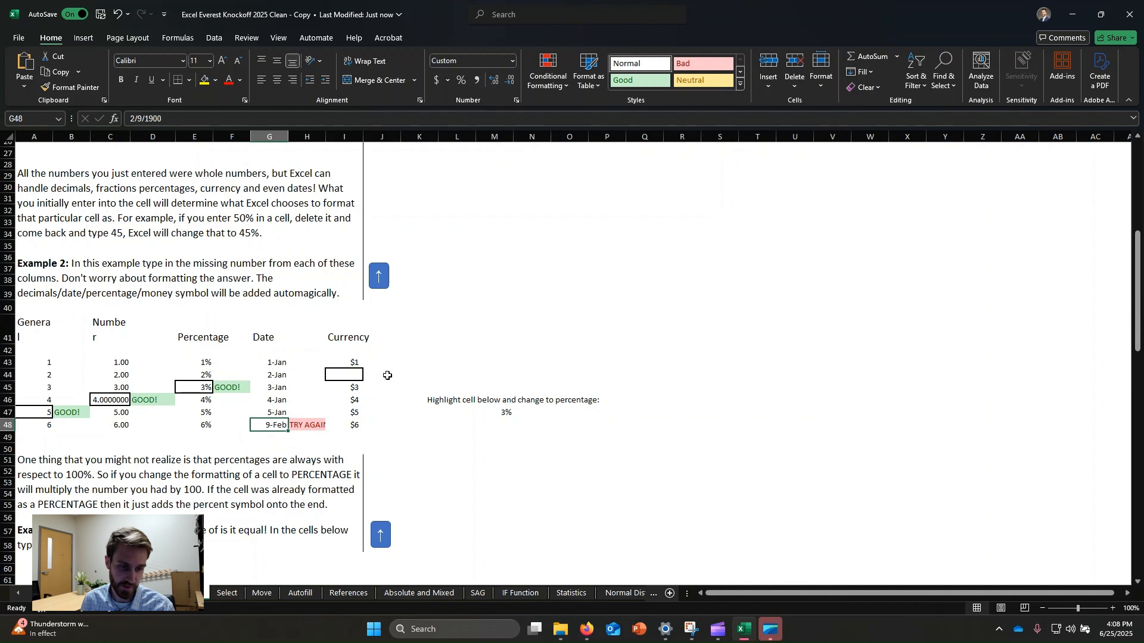
{"action": "type", "text": "300"}
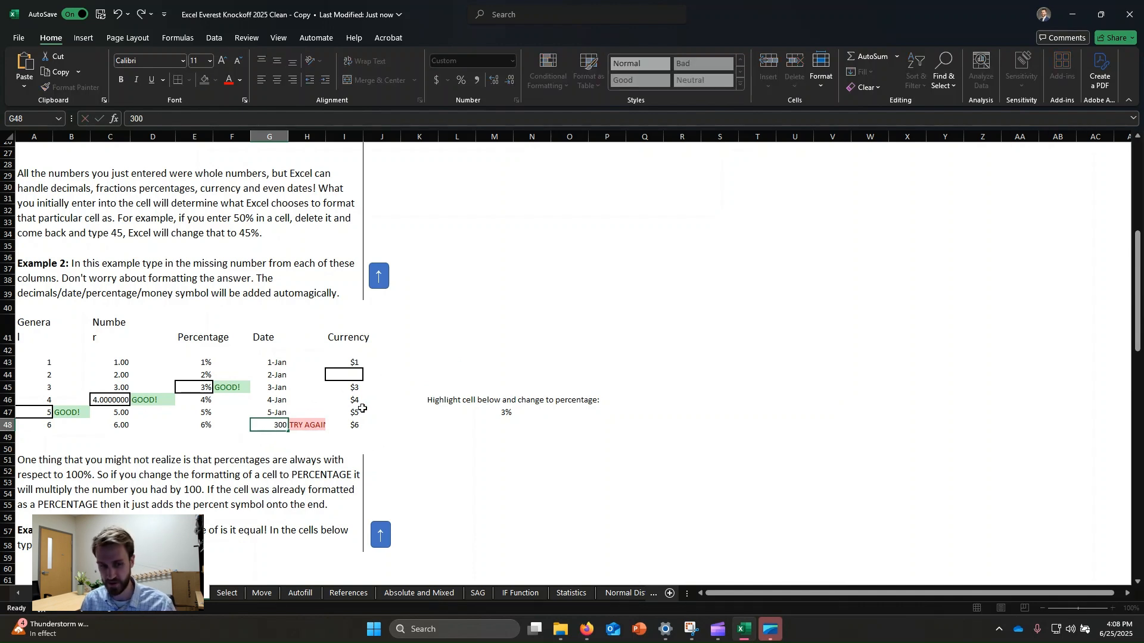
{"action": "key", "text": "Return"}
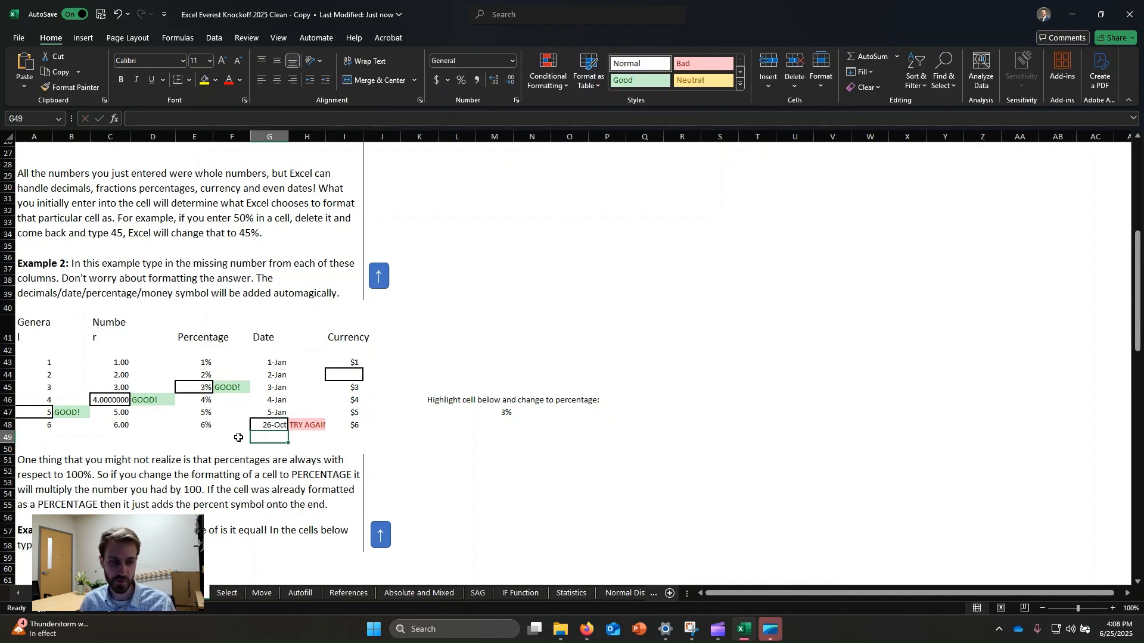
Step: Enter 364 in Date cell G48
{"action": "left_click", "coordinate": [271, 423]}
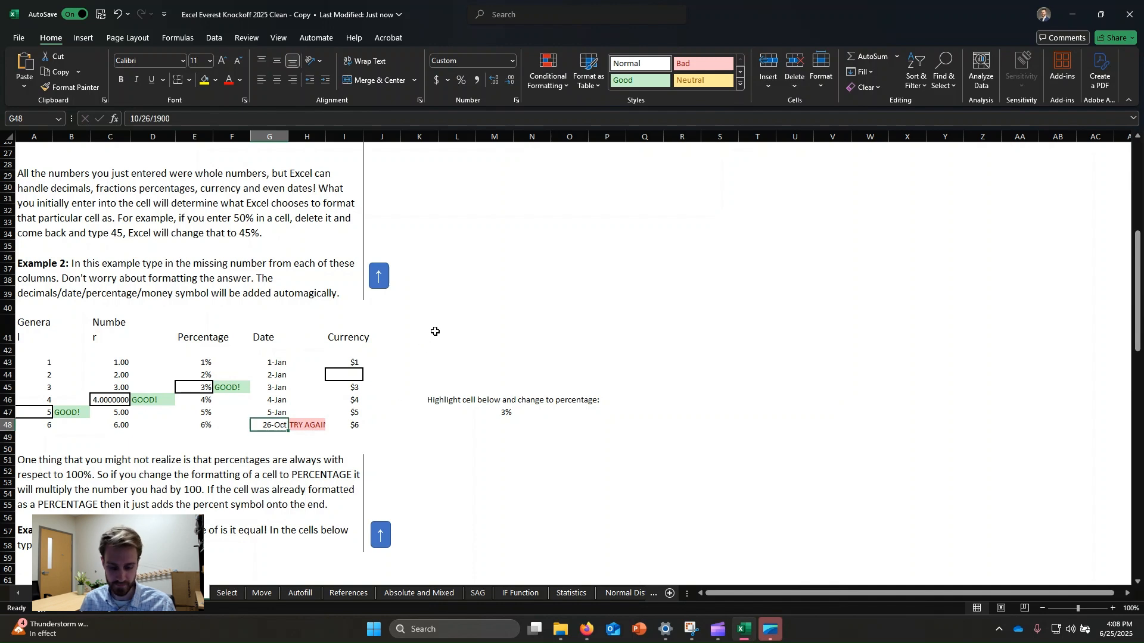
{"action": "type", "text": "36"}
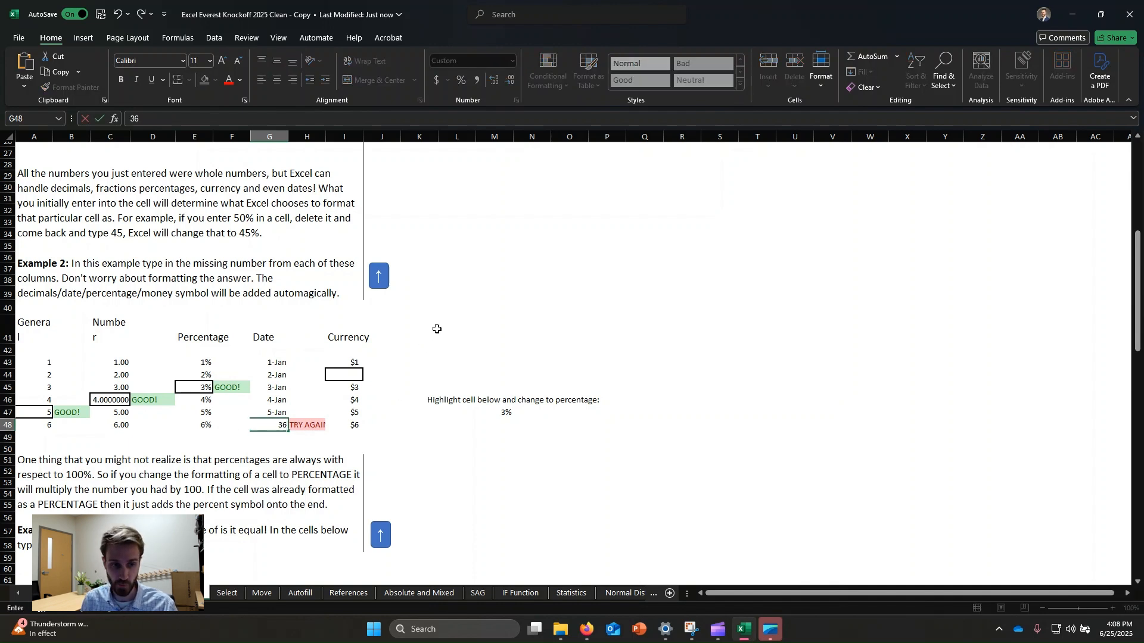
{"action": "type", "text": "4"}
{"action": "key", "text": "Return"}
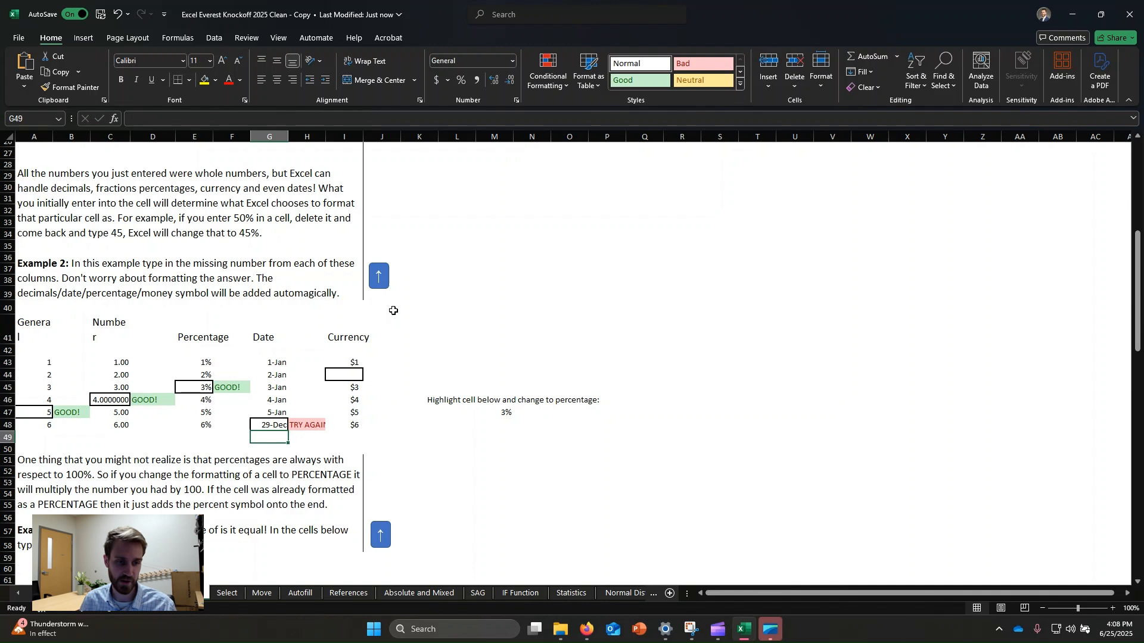
Step: Undo the last entry and enter 6 in Date cell G48 again
{"action": "key", "text": "ctrl+z"}
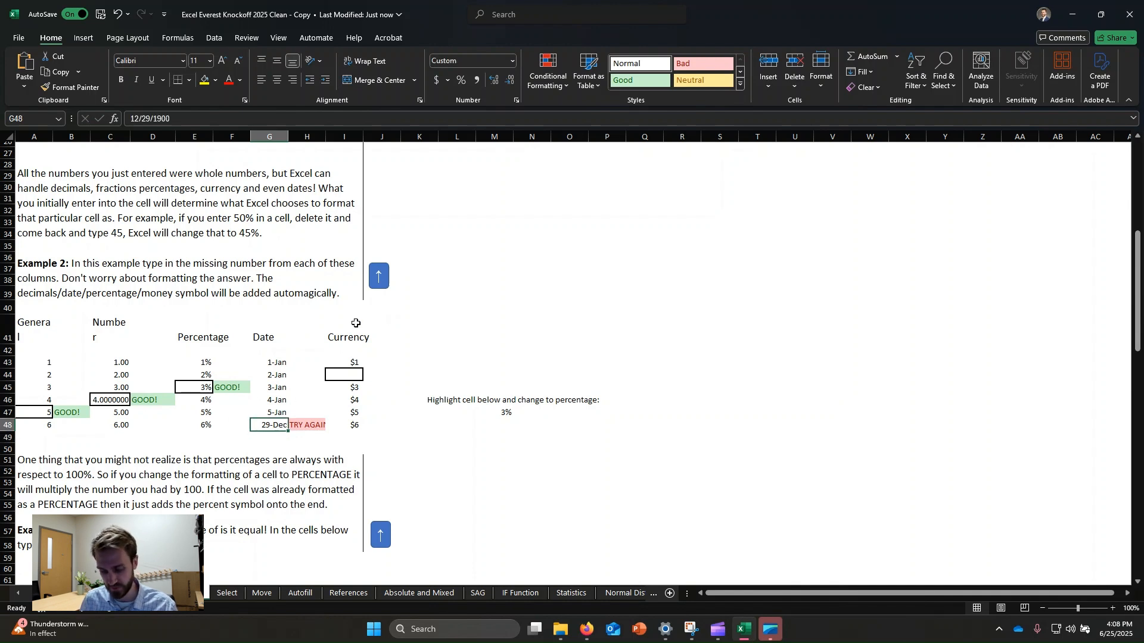
{"action": "type", "text": "6-Jan"}
{"action": "key", "text": "Return"}
Step: Enter 2 in the missing Currency cell I44 of Example 2
{"action": "left_click", "coordinate": [345, 376]}
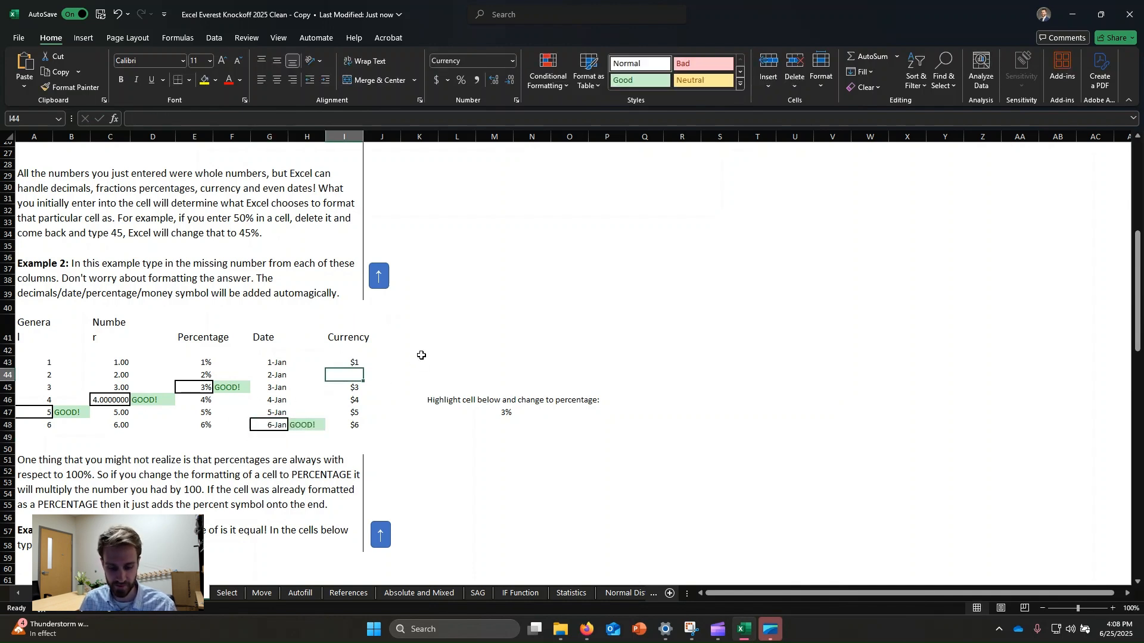
{"action": "type", "text": "2"}
{"action": "key", "text": "Return"}
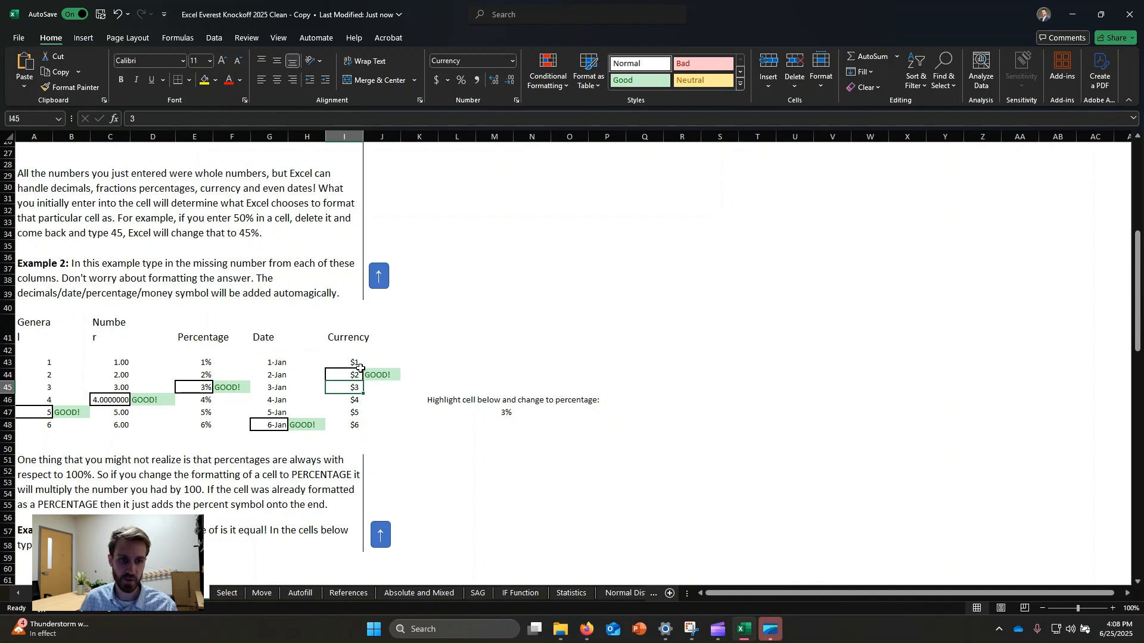
Step: Answer the first Example 3 comparison by entering NOTEQUAL in D63
{"action": "scroll", "coordinate": [372, 390], "scroll_direction": "down", "scroll_amount": 2}
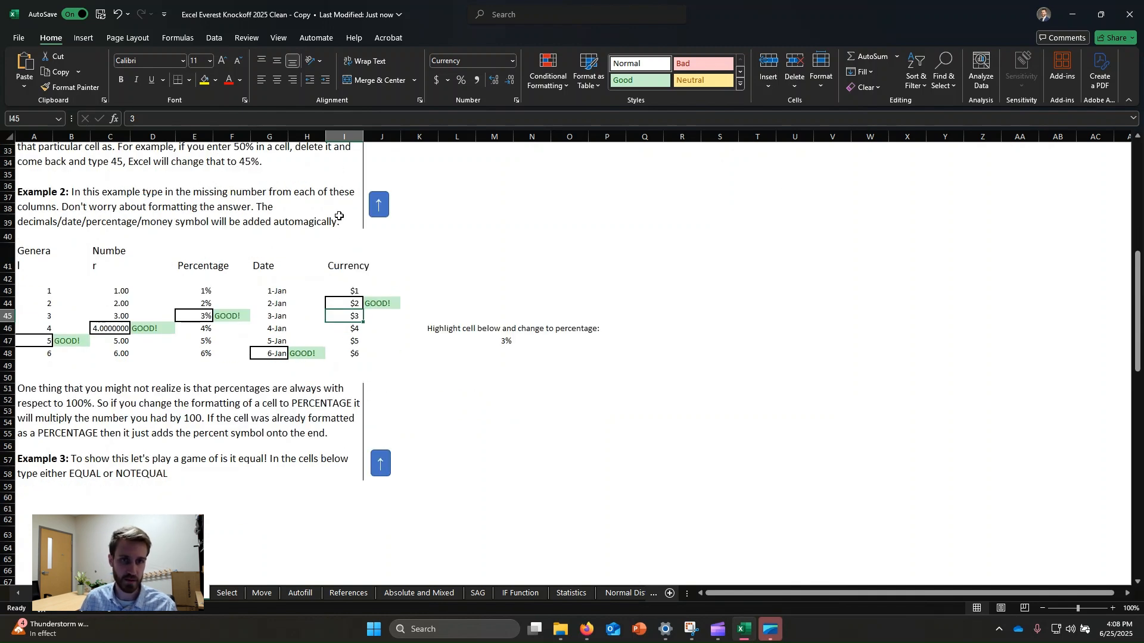
{"action": "scroll", "coordinate": [339, 216], "scroll_direction": "down", "scroll_amount": 2}
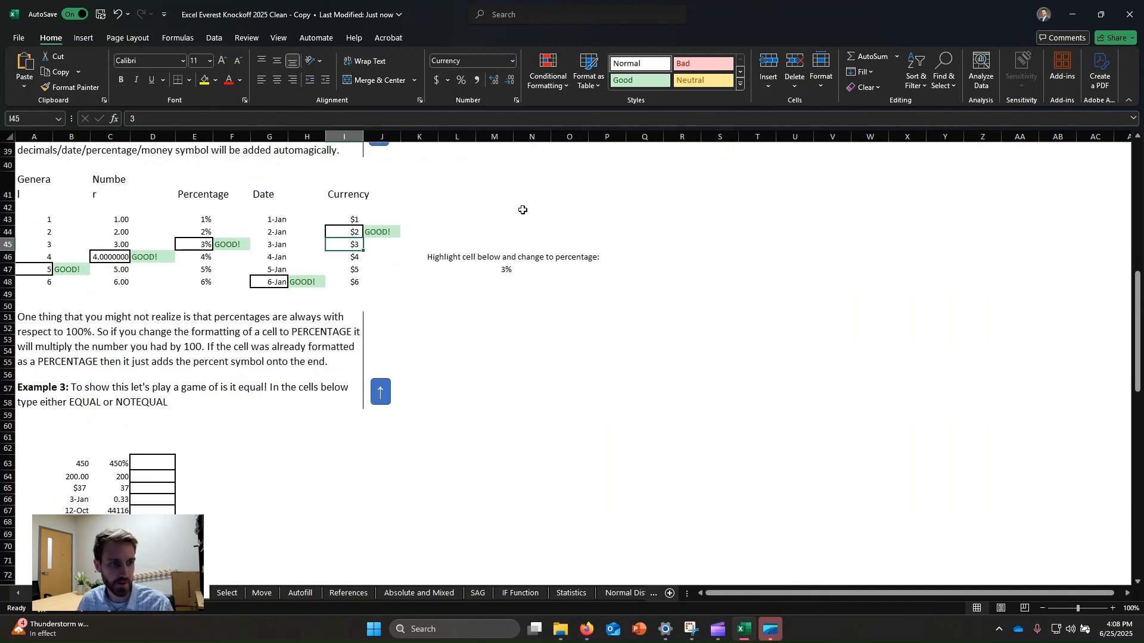
{"action": "scroll", "coordinate": [286, 238], "scroll_direction": "down", "scroll_amount": 1}
{"action": "scroll", "coordinate": [91, 360], "scroll_direction": "down", "scroll_amount": 2}
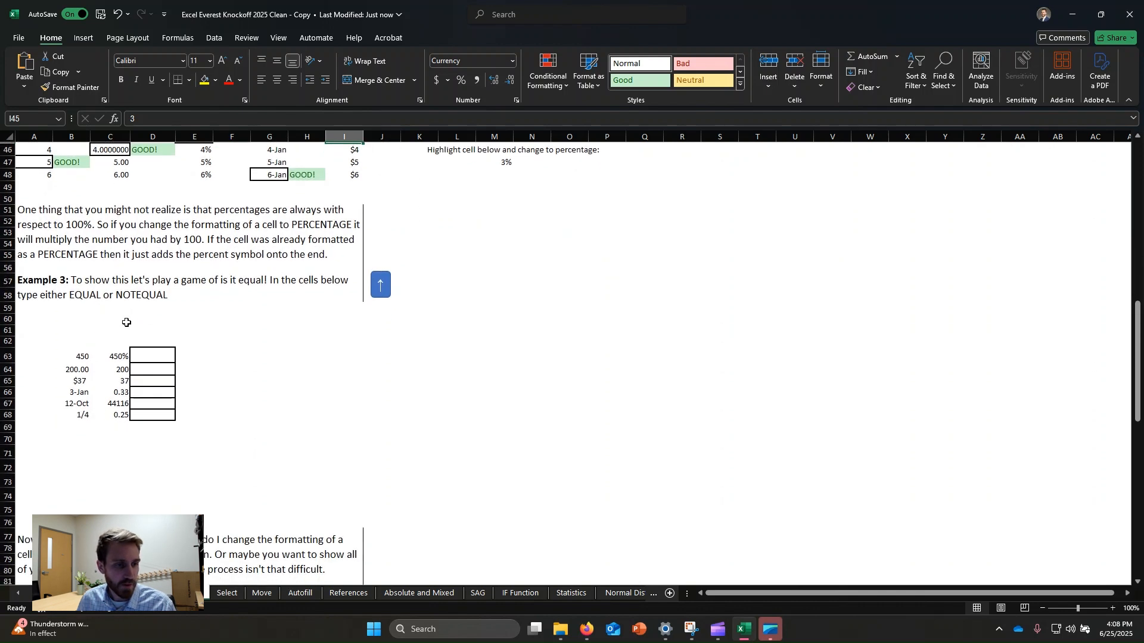
{"action": "left_click", "coordinate": [157, 357]}
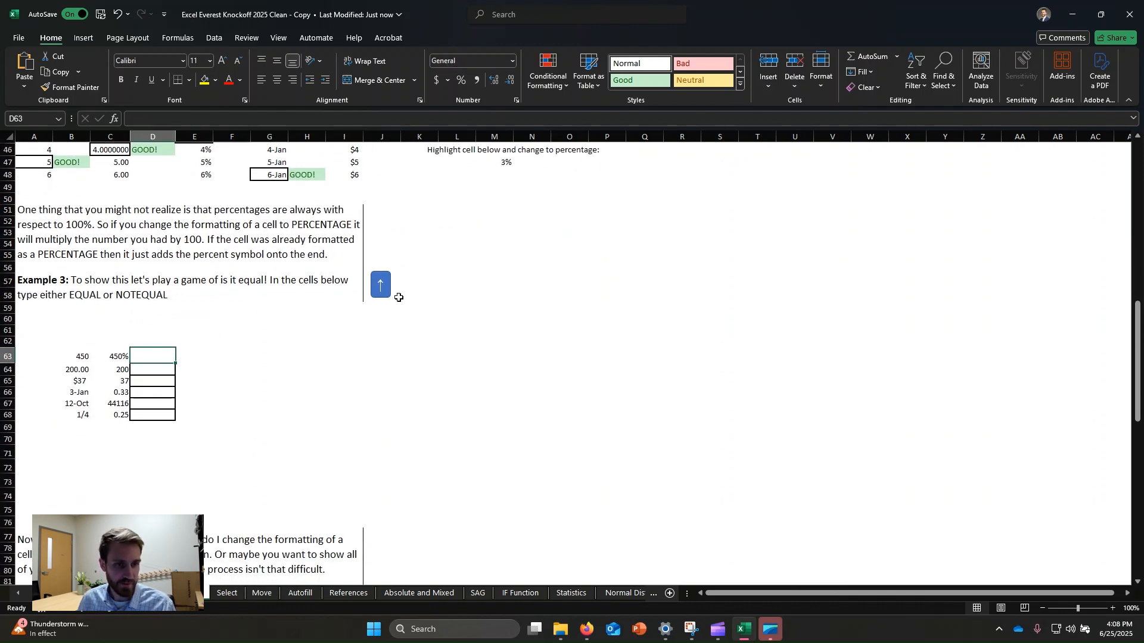
{"action": "scroll", "coordinate": [399, 297], "scroll_direction": "down", "scroll_amount": 2}
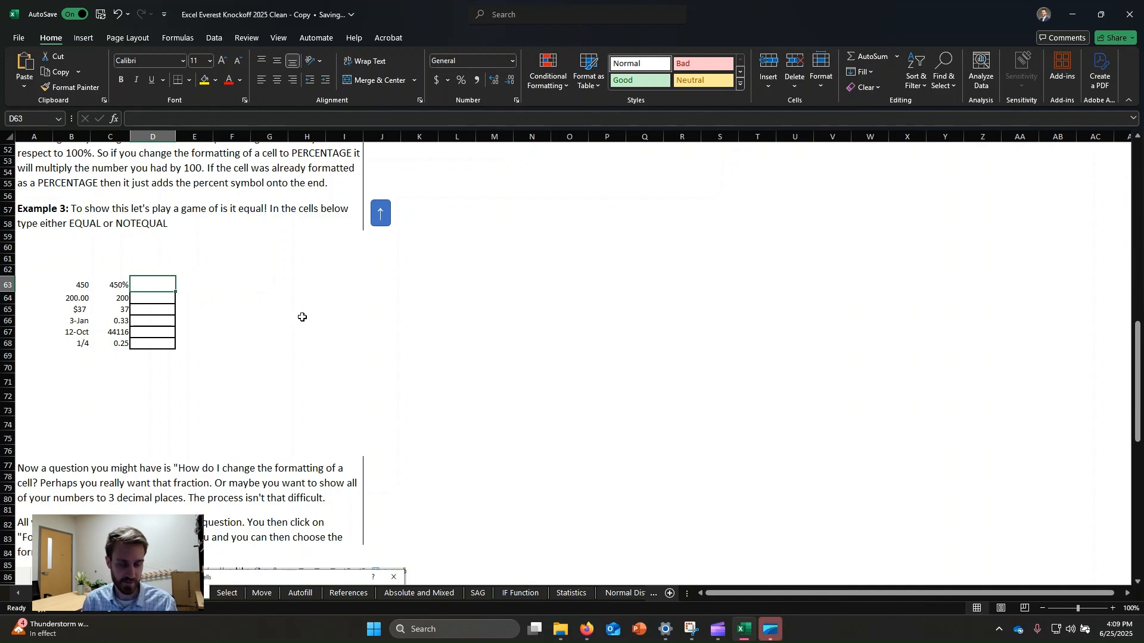
{"action": "type", "text": "not"}
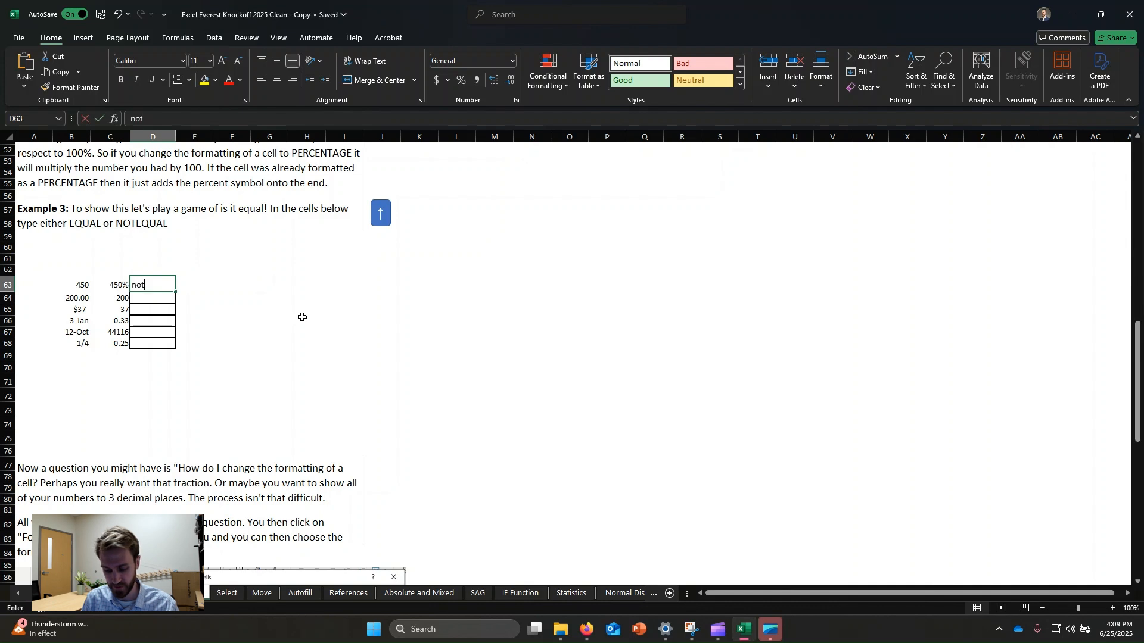
{"action": "type", "text": "equal"}
{"action": "key", "text": "Return"}
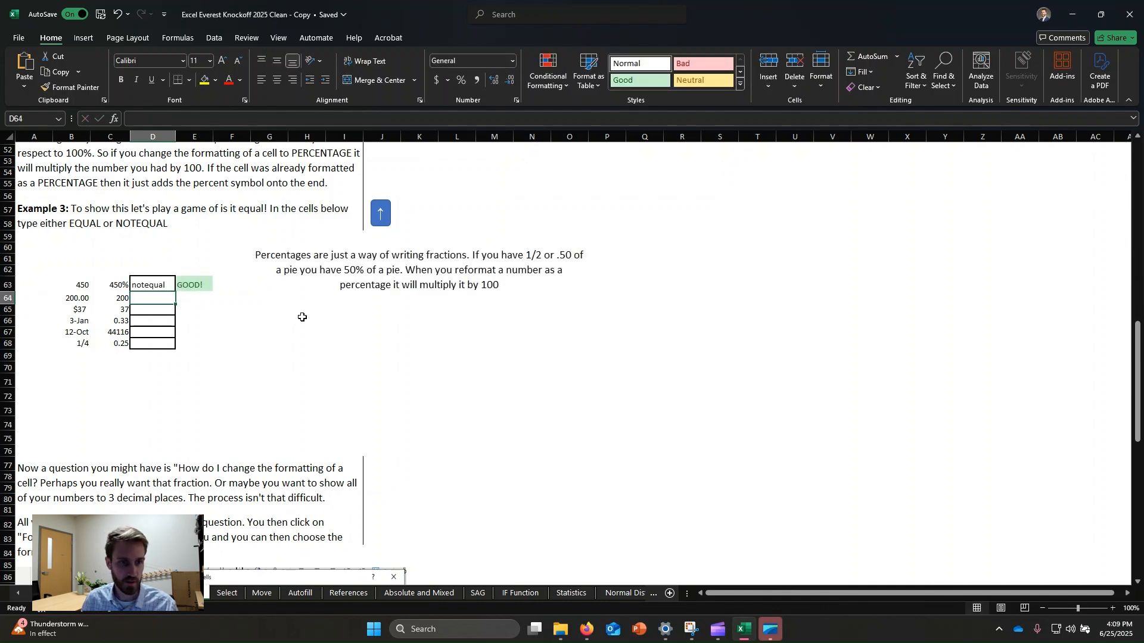
Step: Enter EQUAL for the 200.00 versus 200 comparison in D64
{"action": "left_click", "coordinate": [554, 286]}
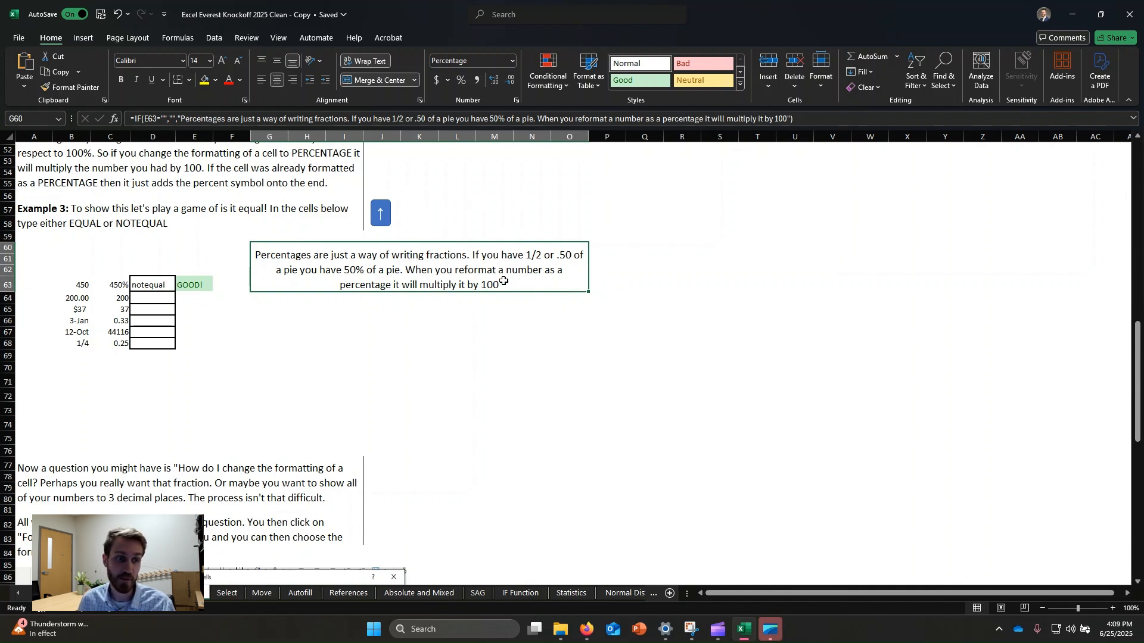
{"action": "left_click", "coordinate": [167, 299]}
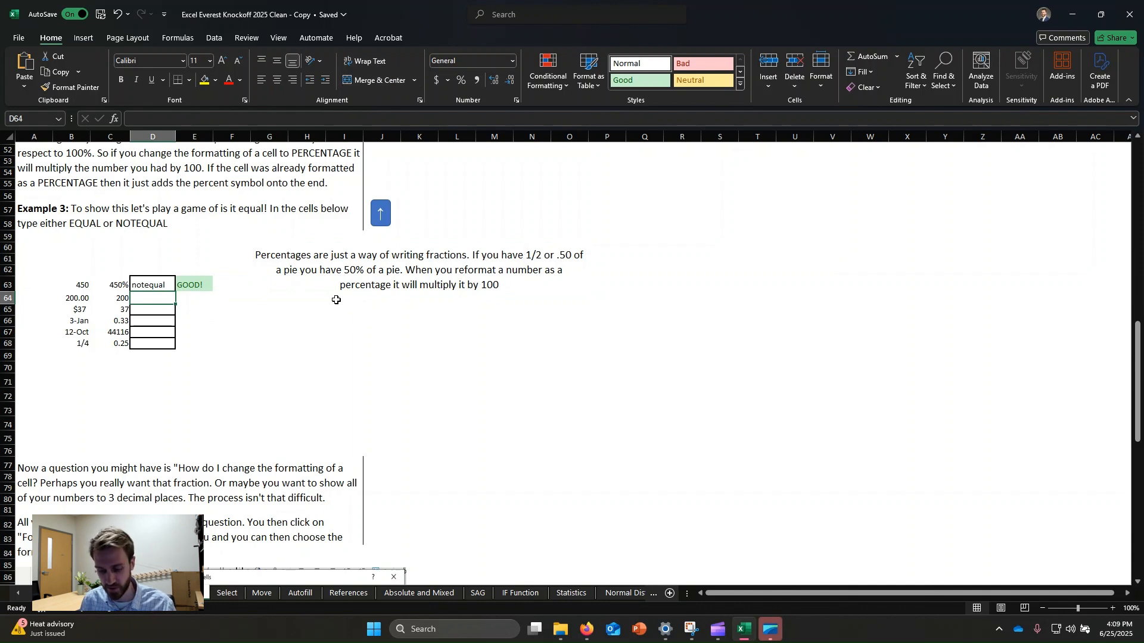
{"action": "type", "text": "equa"}
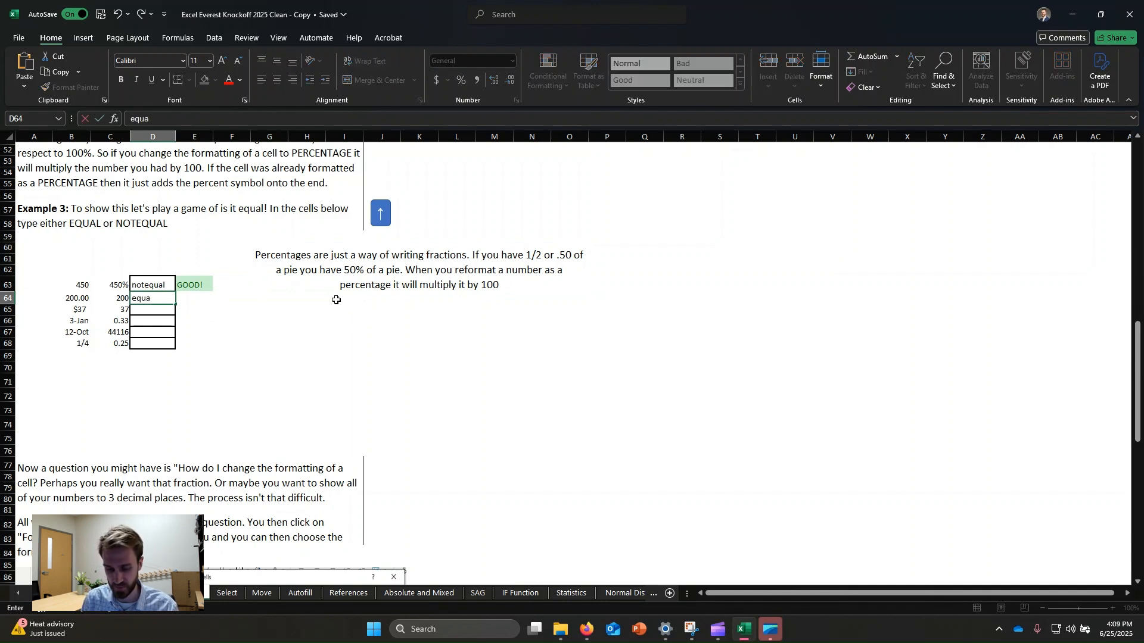
{"action": "type", "text": "l"}
{"action": "key", "text": "Return"}
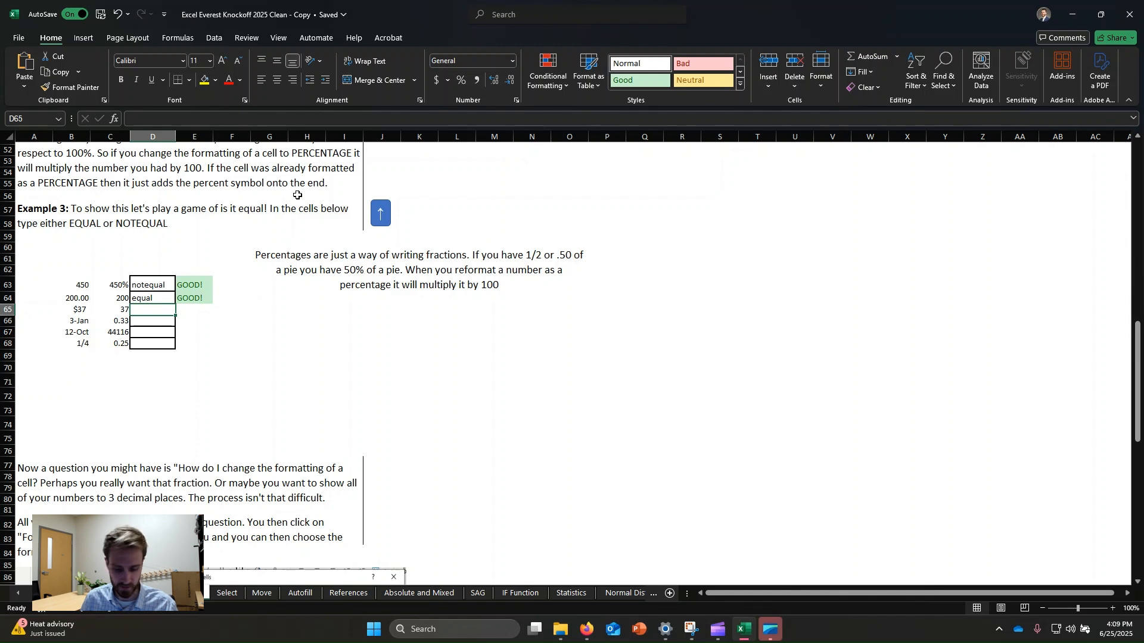
Step: Enter EQUAL for the $37 versus 37 comparison in D65
{"action": "type", "text": "eu"}
{"action": "type", "text": "q"}
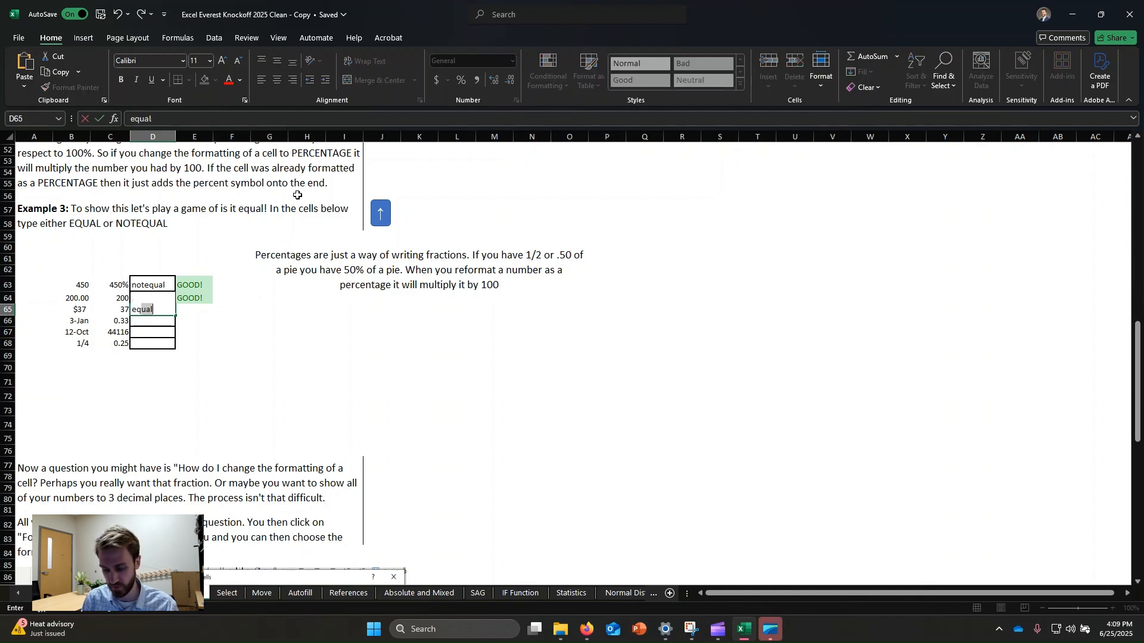
{"action": "key", "text": "Return"}
Step: Enter NOTEQUAL for the 3-Jan versus 0.33 comparison in D66
{"action": "left_click", "coordinate": [301, 320]}
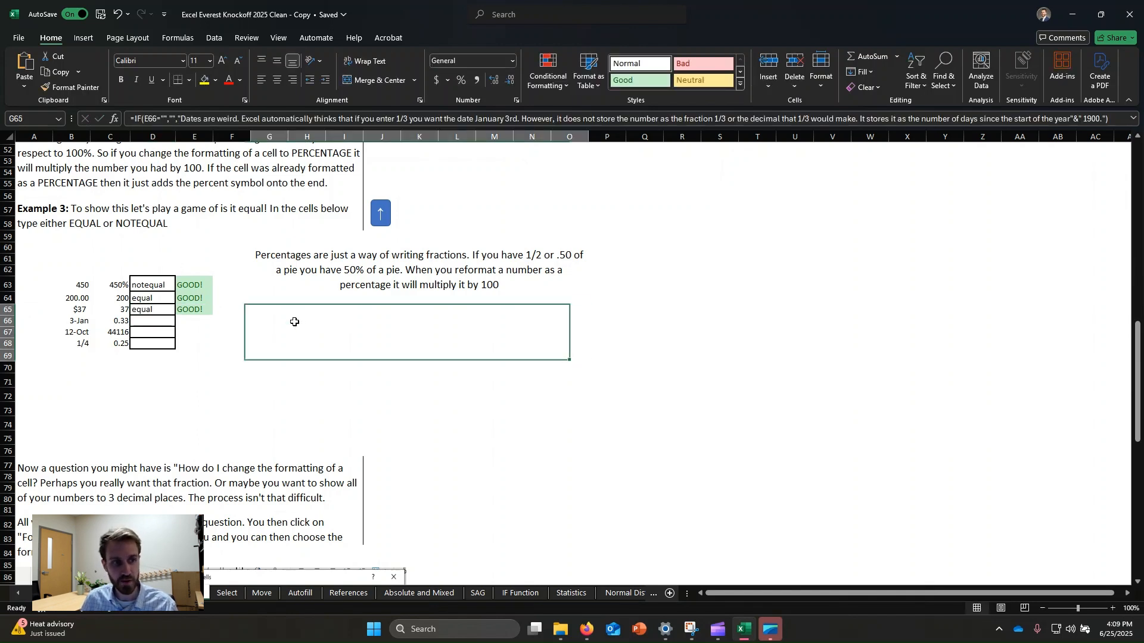
{"action": "left_click", "coordinate": [162, 326]}
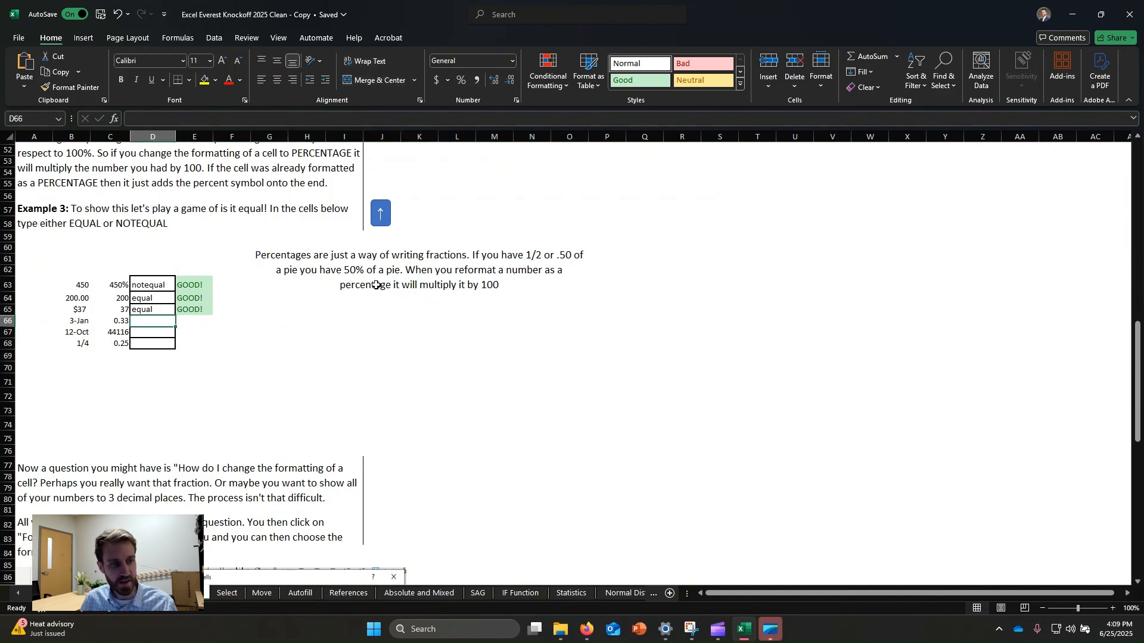
{"action": "type", "text": "n"}
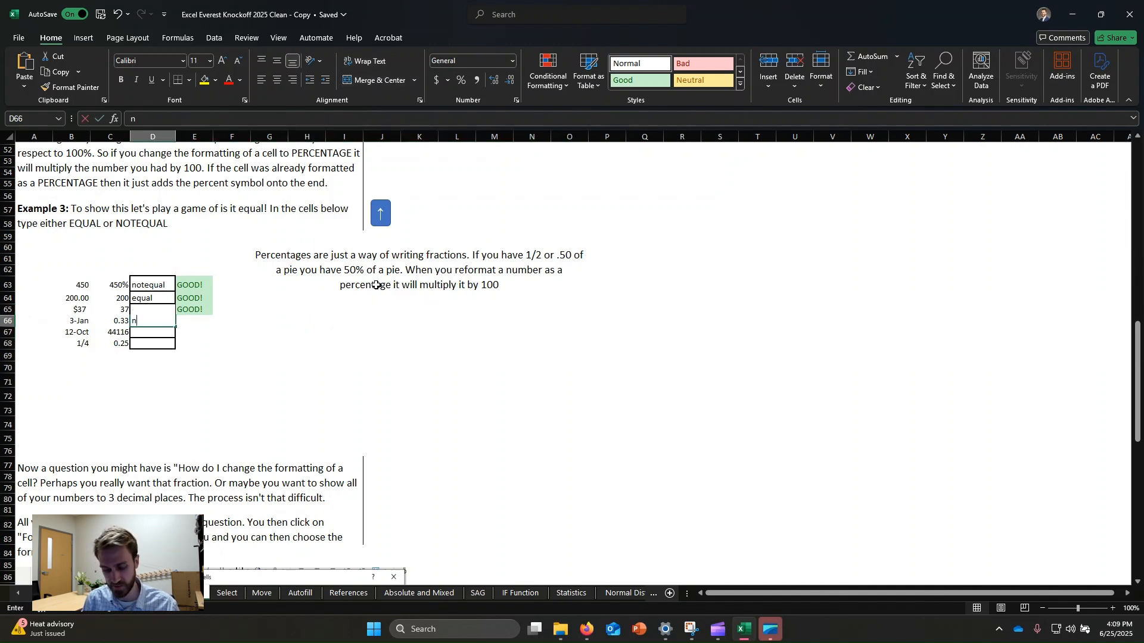
{"action": "type", "text": "otequal"}
{"action": "key", "text": "Return"}
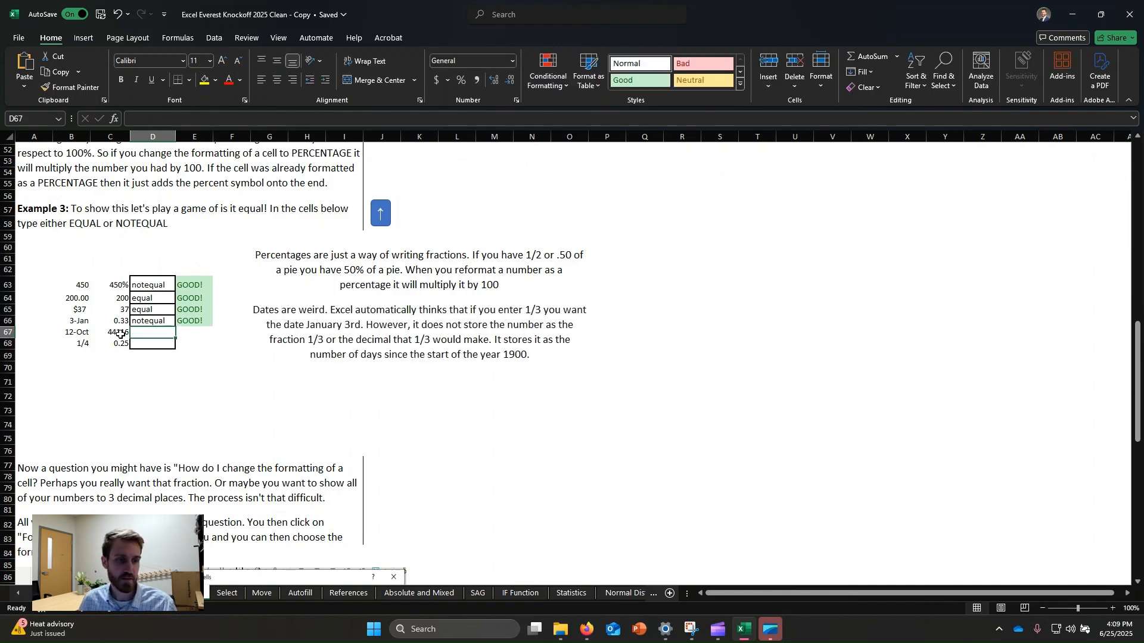
Step: Enter 1/3 in a spare cell to demonstrate date conversion, then delete that entry
{"action": "left_click", "coordinate": [101, 323]}
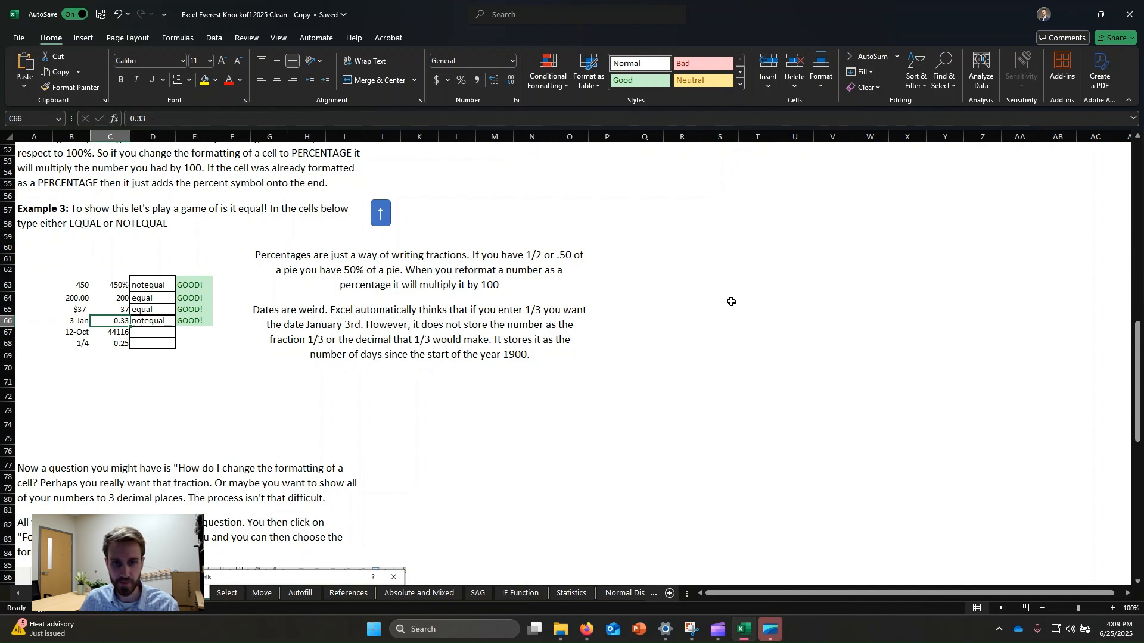
{"action": "left_click", "coordinate": [710, 299]}
{"action": "type", "text": "1/3"}
{"action": "key", "text": "Return"}
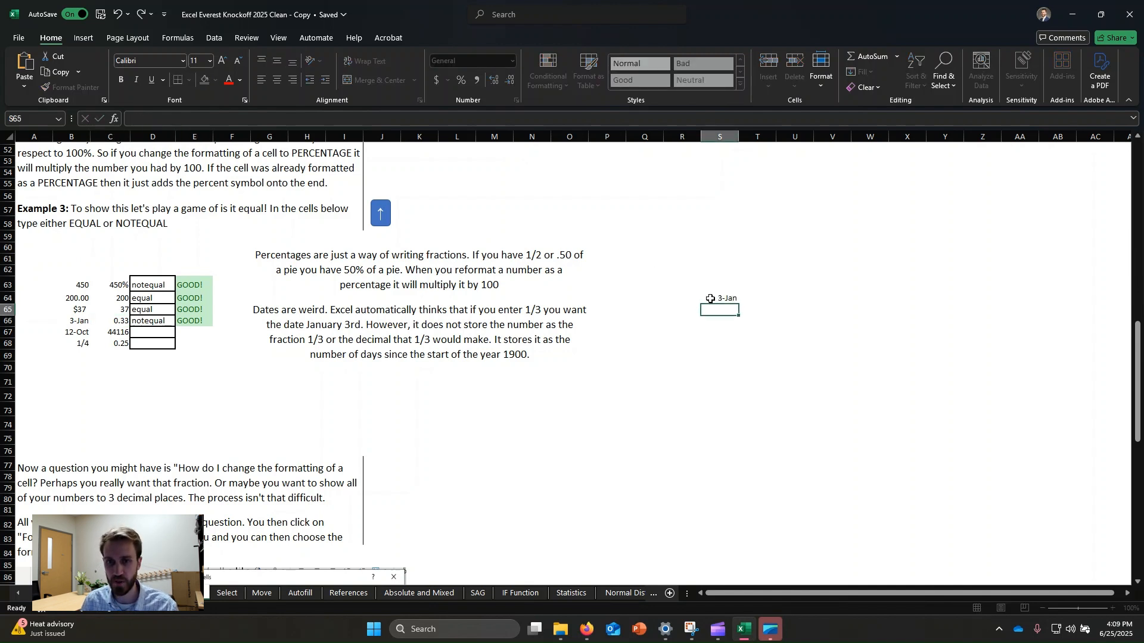
{"action": "left_click", "coordinate": [728, 298]}
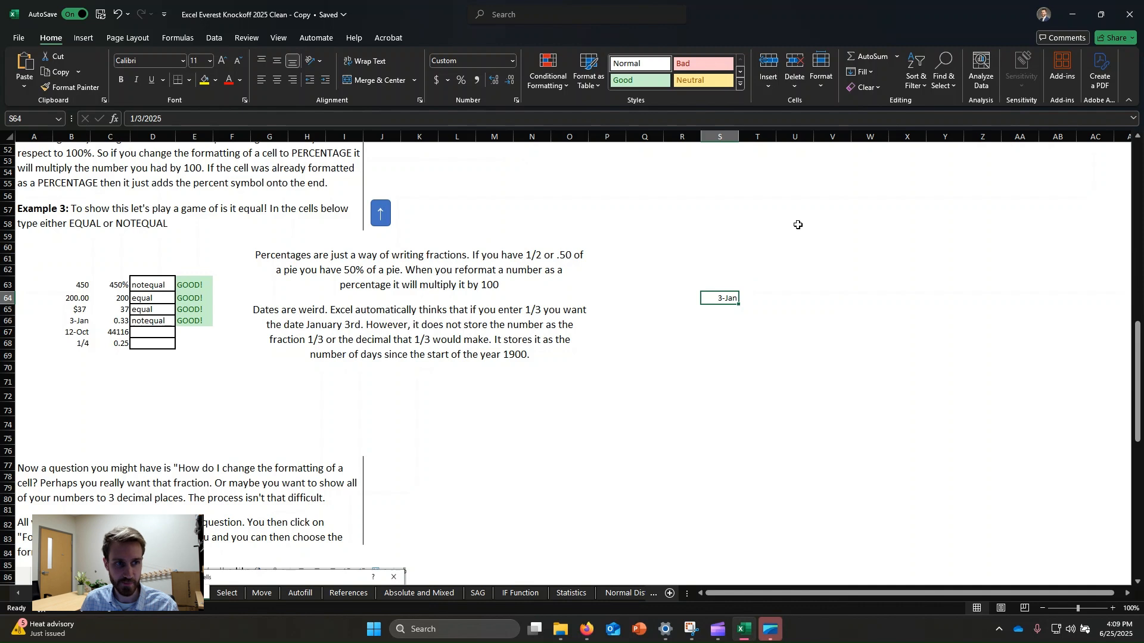
{"action": "key", "text": "BackSpace"}
{"action": "left_click", "coordinate": [623, 357]}
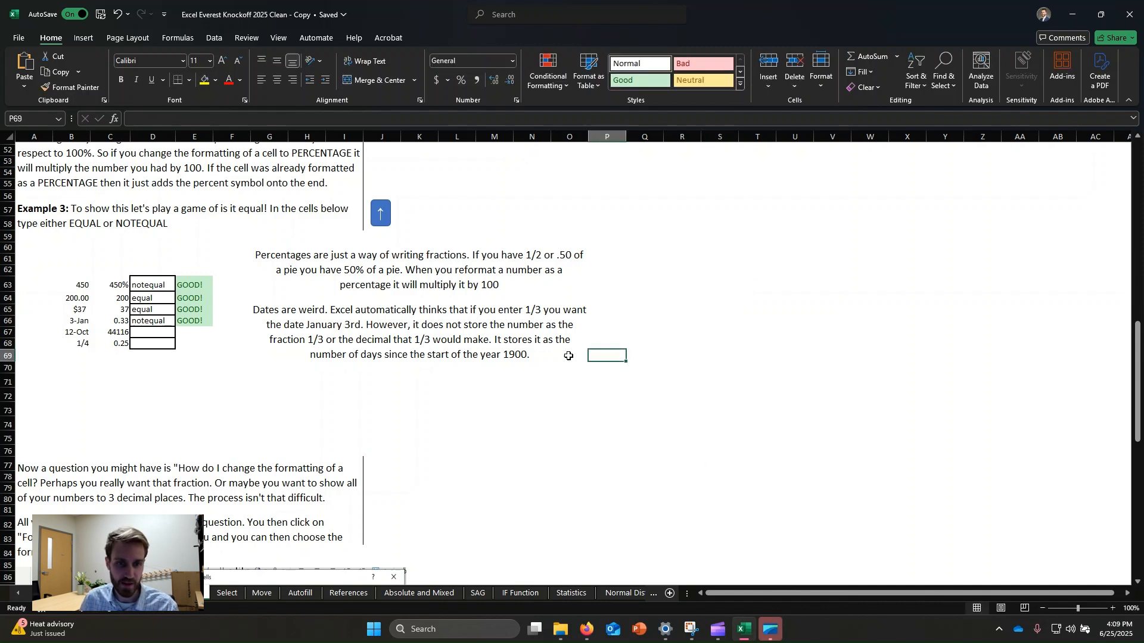
{"action": "left_click", "coordinate": [716, 256]}
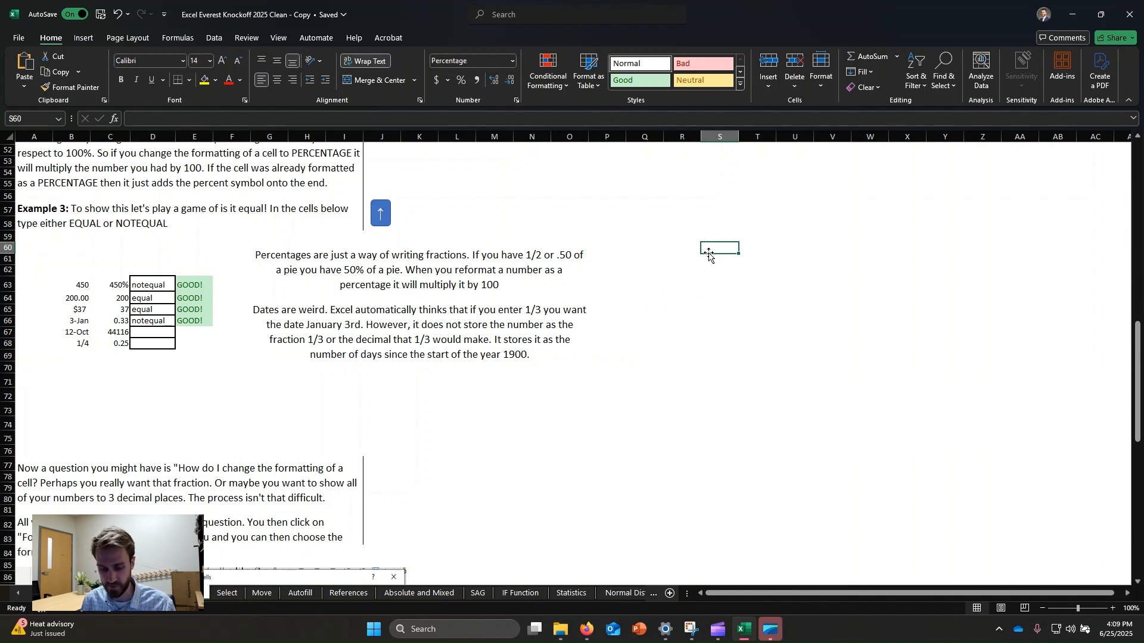
{"action": "type", "text": "1/3%"}
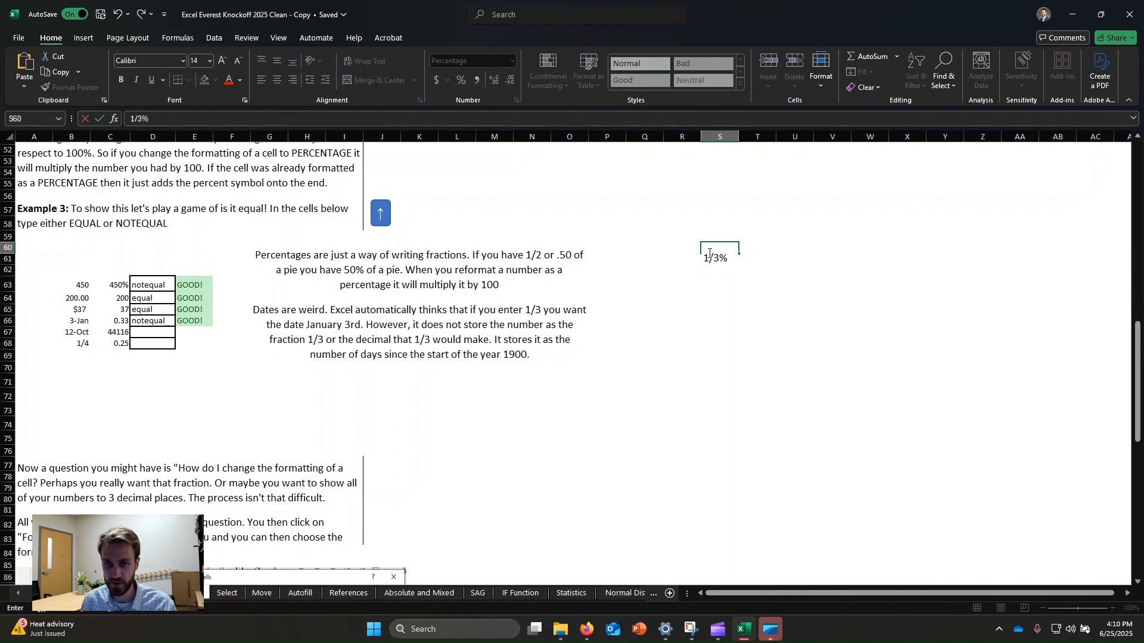
{"action": "key", "text": "BackSpace"}
{"action": "key", "text": "BackSpace"}
{"action": "key", "text": "BackSpace"}
{"action": "key", "text": "Escape"}
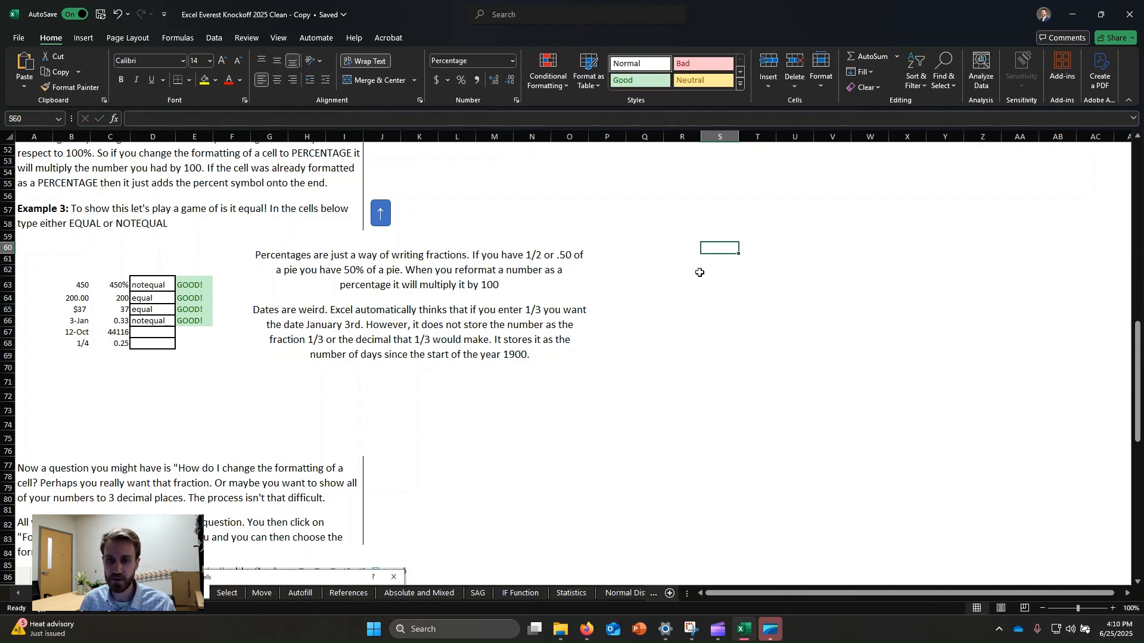
{"action": "left_click", "coordinate": [697, 271]}
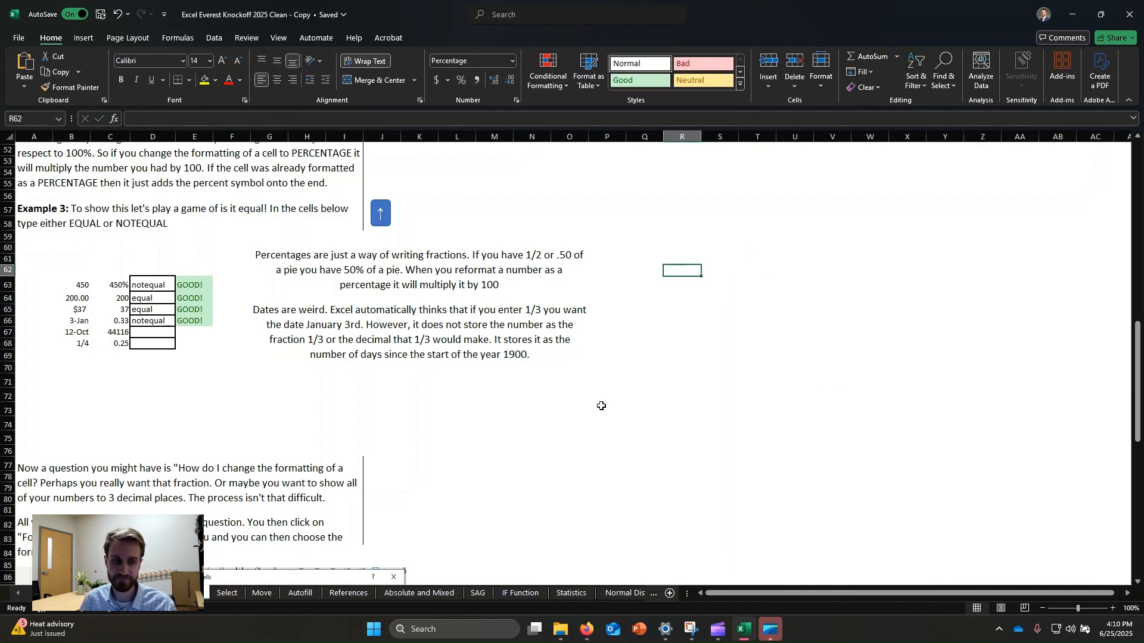
Step: Enter NOTEQUAL for the 12-Oct versus 44116 comparison in D67
{"action": "left_click", "coordinate": [156, 335]}
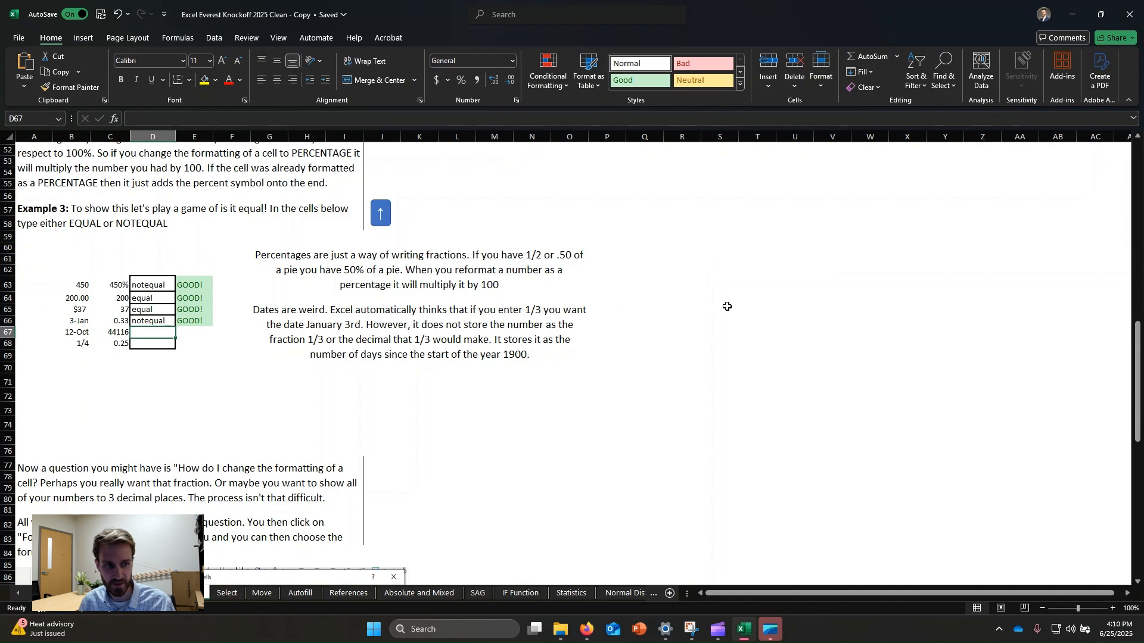
{"action": "type", "text": "notequal"}
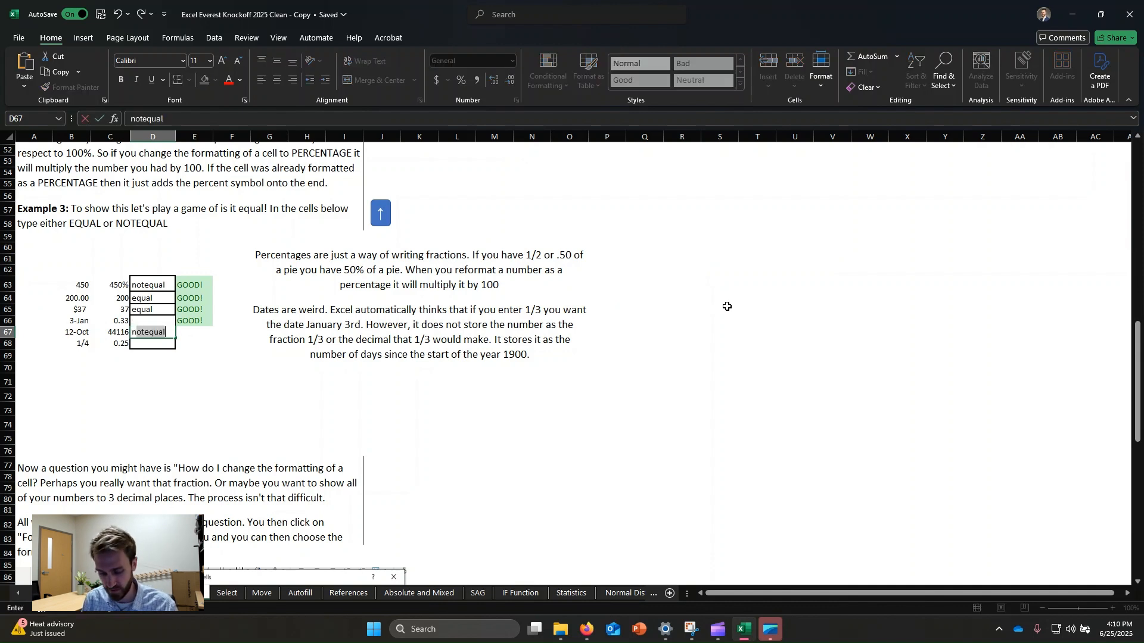
{"action": "key", "text": "Return"}
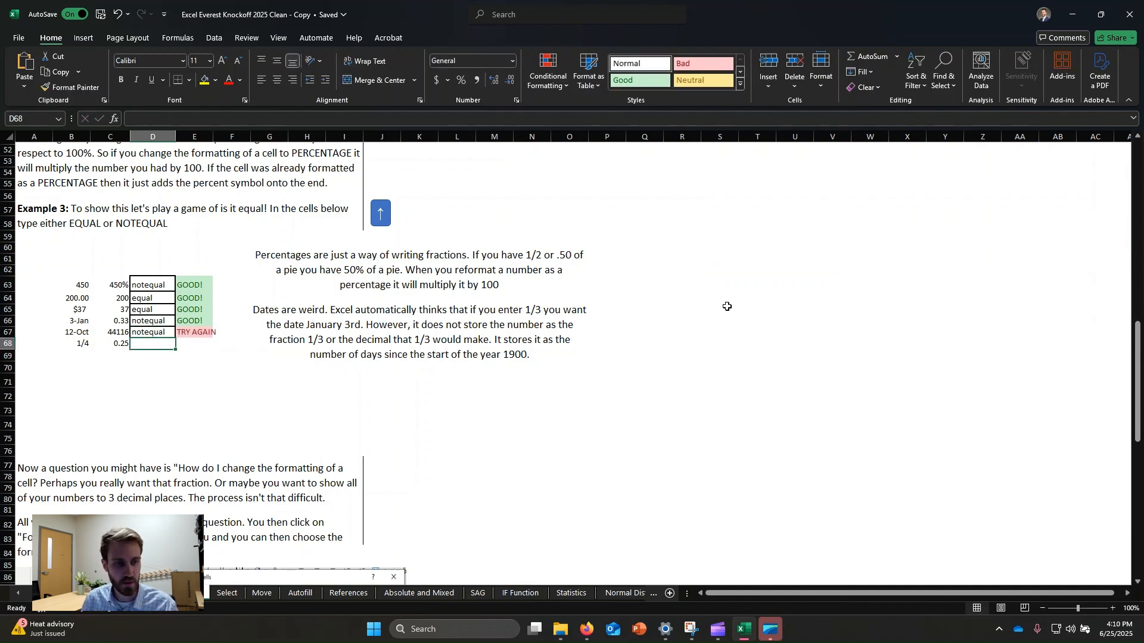
Step: Inspect the full underlying date value of the 12-Oct cell B67
{"action": "left_click", "coordinate": [166, 333]}
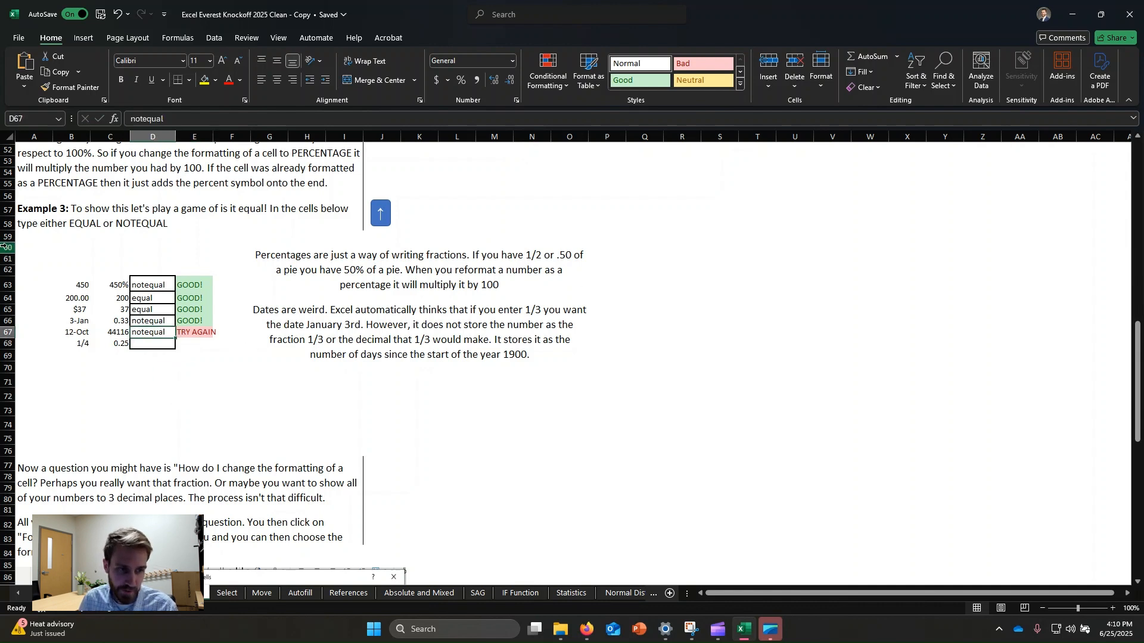
{"action": "left_click", "coordinate": [598, 331]}
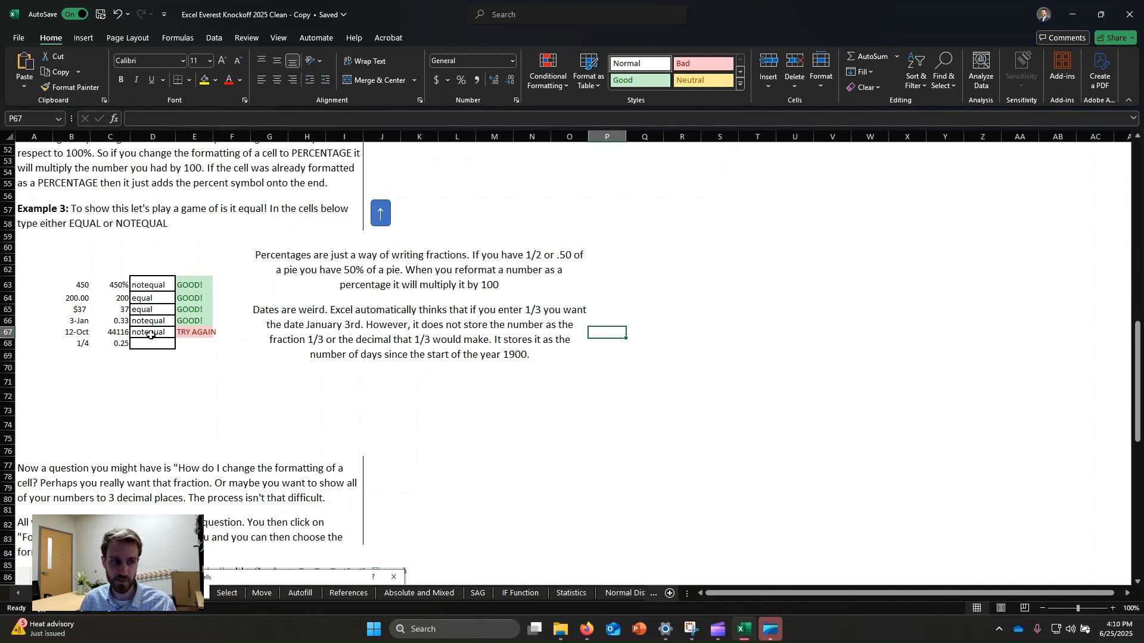
{"action": "left_click", "coordinate": [150, 335]}
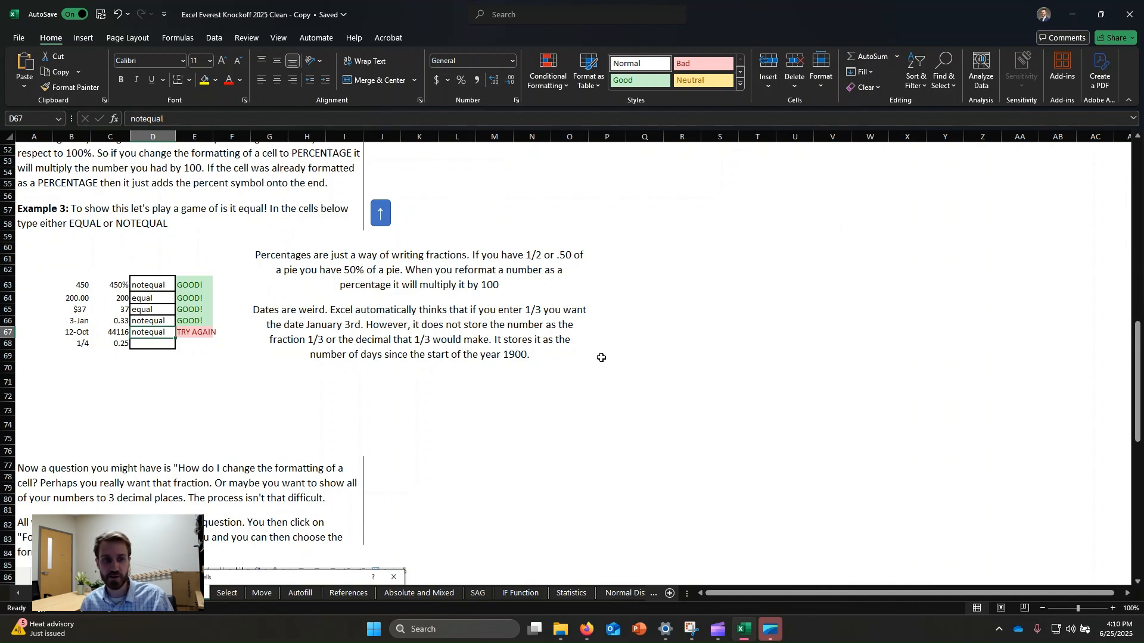
{"action": "left_click", "coordinate": [78, 331]}
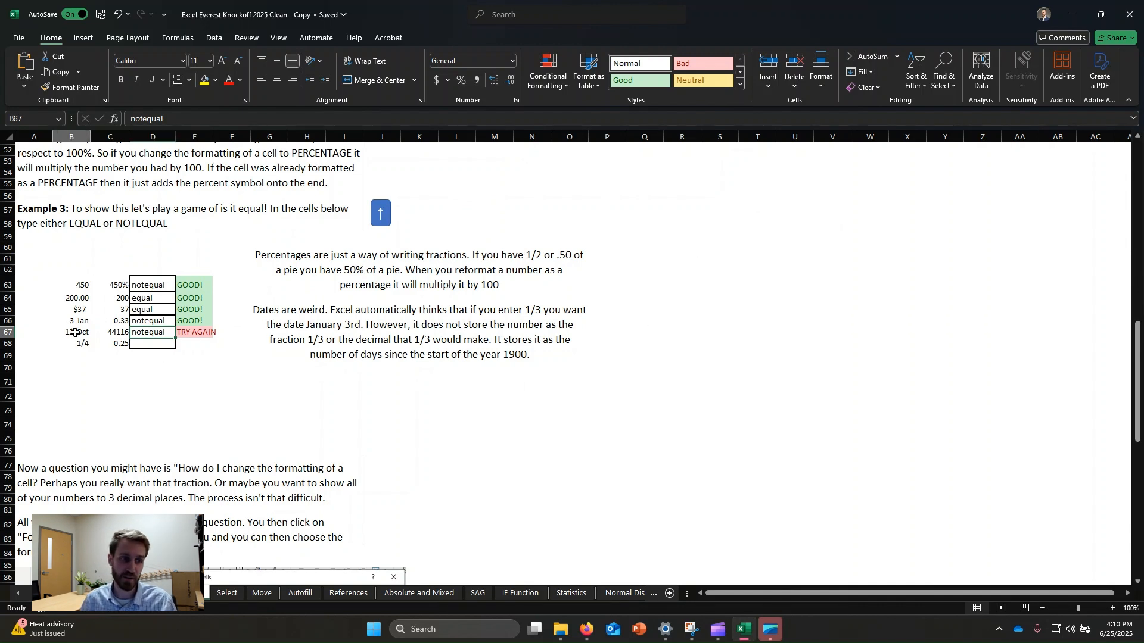
{"action": "left_click", "coordinate": [187, 118]}
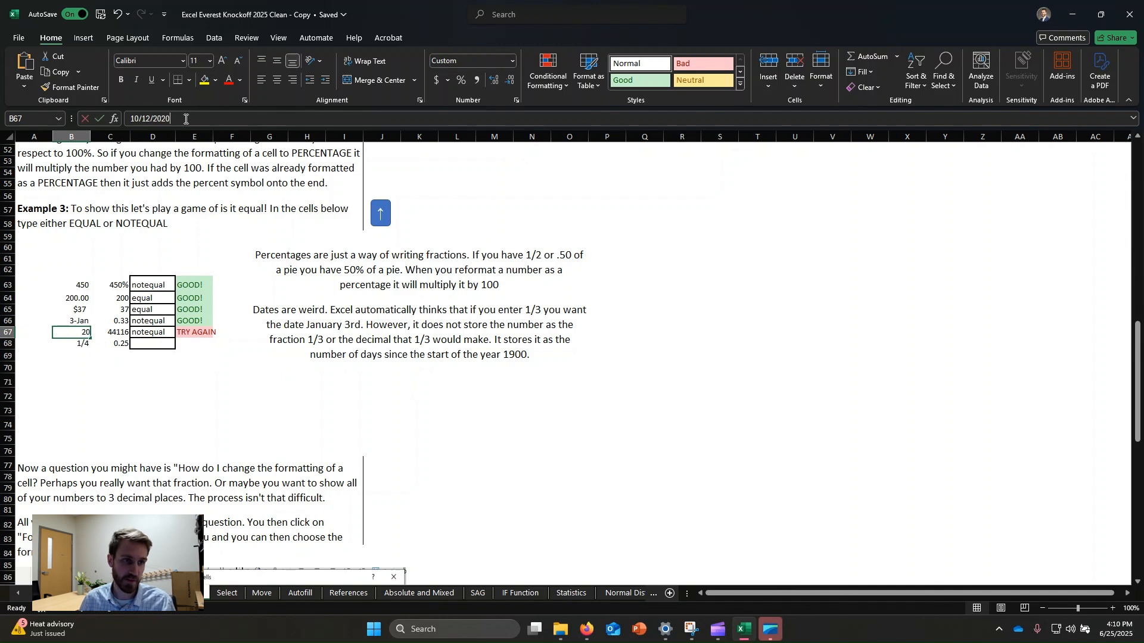
{"action": "left_click_drag", "start_coordinate": [187, 118], "coordinate": [120, 119]}
{"action": "left_click", "coordinate": [349, 410]}
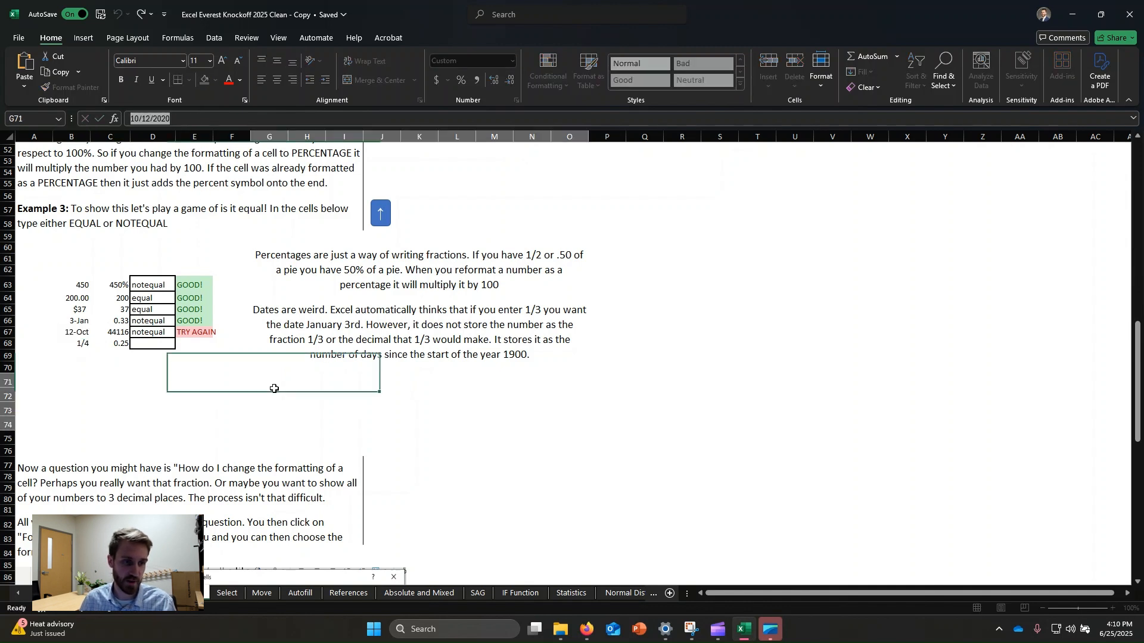
Step: Change the D67 answer to EQUAL
{"action": "left_click", "coordinate": [149, 333]}
{"action": "type", "text": "e"}
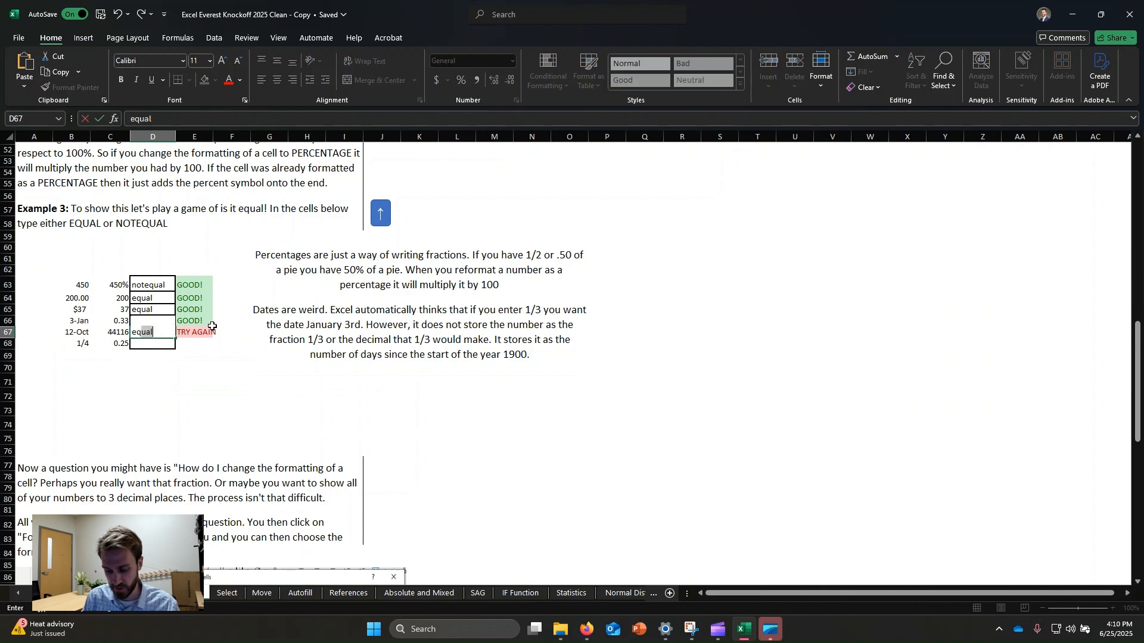
{"action": "key", "text": "Return"}
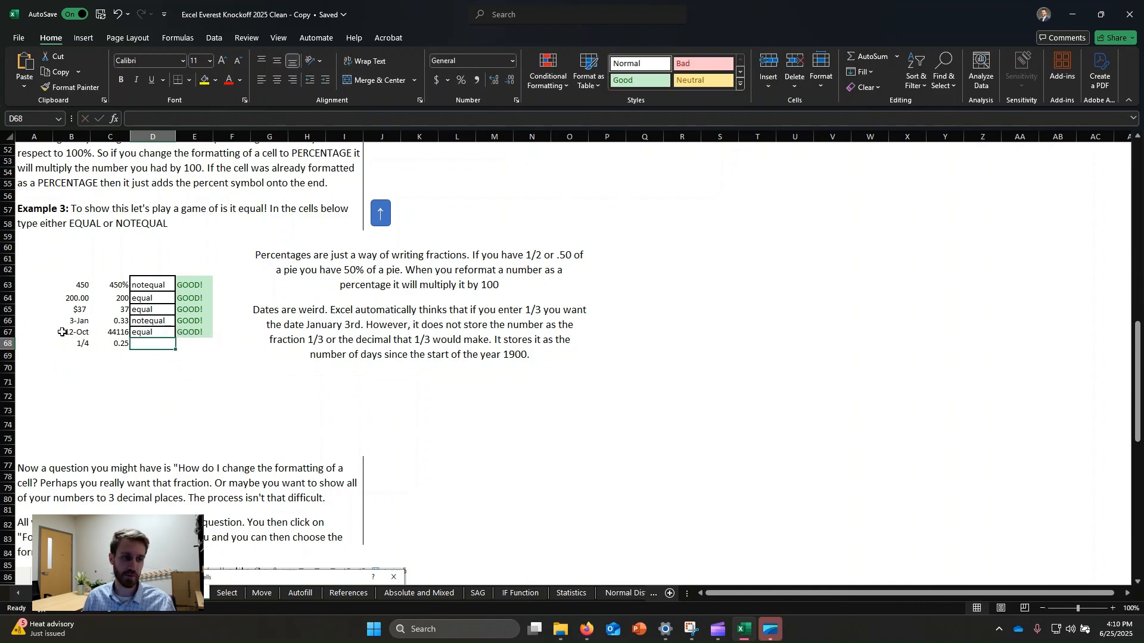
Step: Compare the 1/4 and 0.25 cells in row 68 and enter EQUAL in D68
{"action": "left_click", "coordinate": [79, 343]}
{"action": "left_click", "coordinate": [117, 345]}
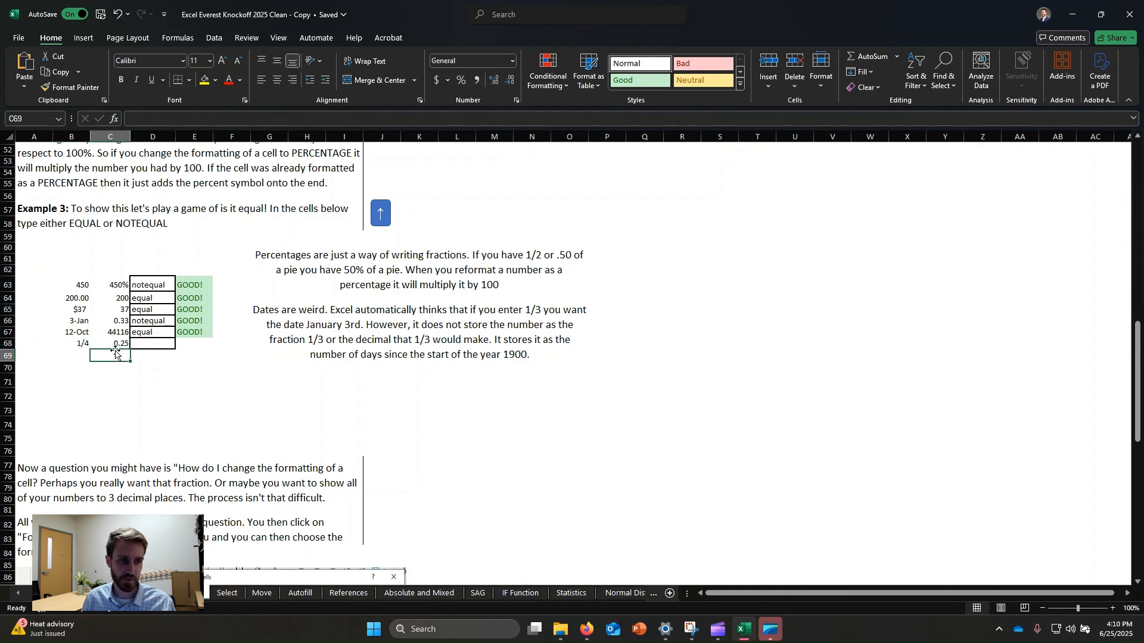
{"action": "left_click", "coordinate": [80, 344]}
{"action": "left_click", "coordinate": [115, 344]}
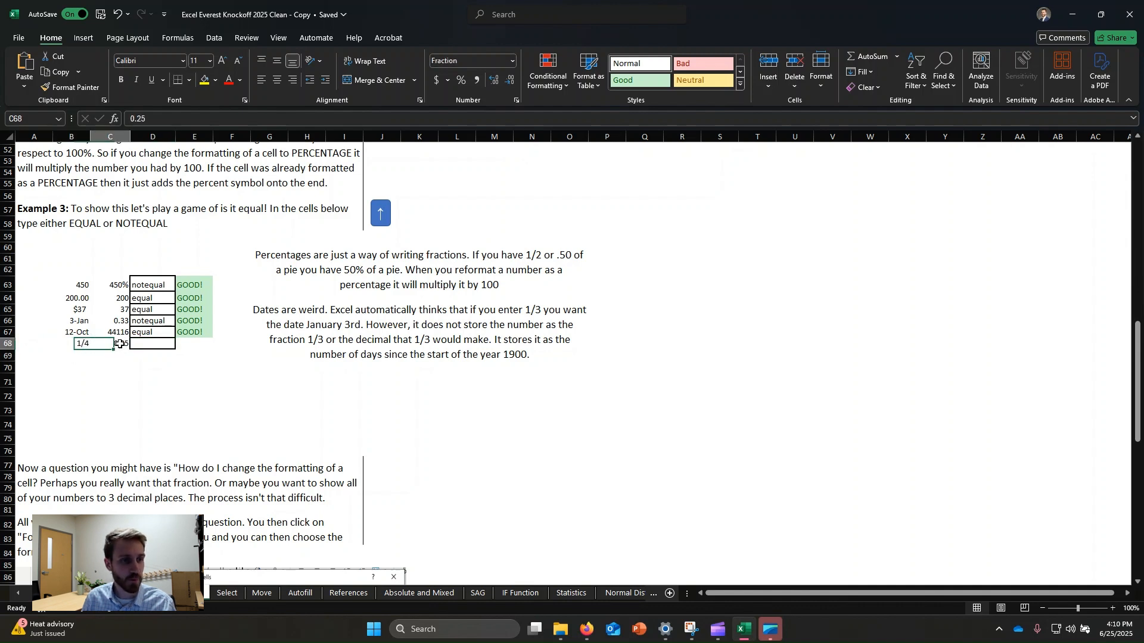
{"action": "left_click", "coordinate": [152, 343]}
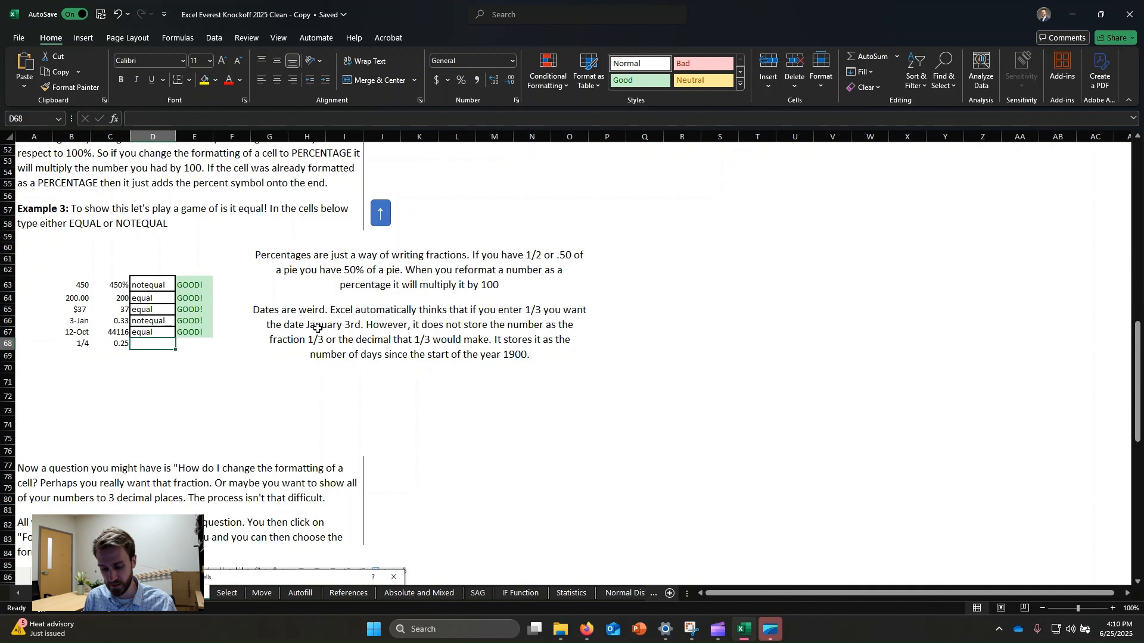
{"action": "type", "text": "equal"}
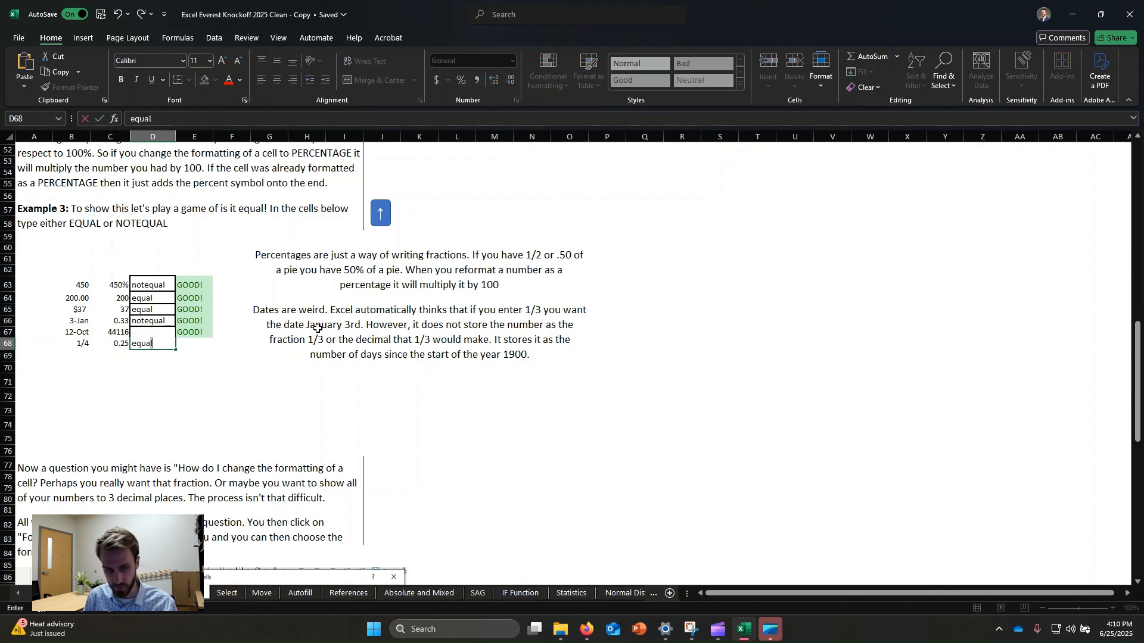
{"action": "key", "text": "Return"}
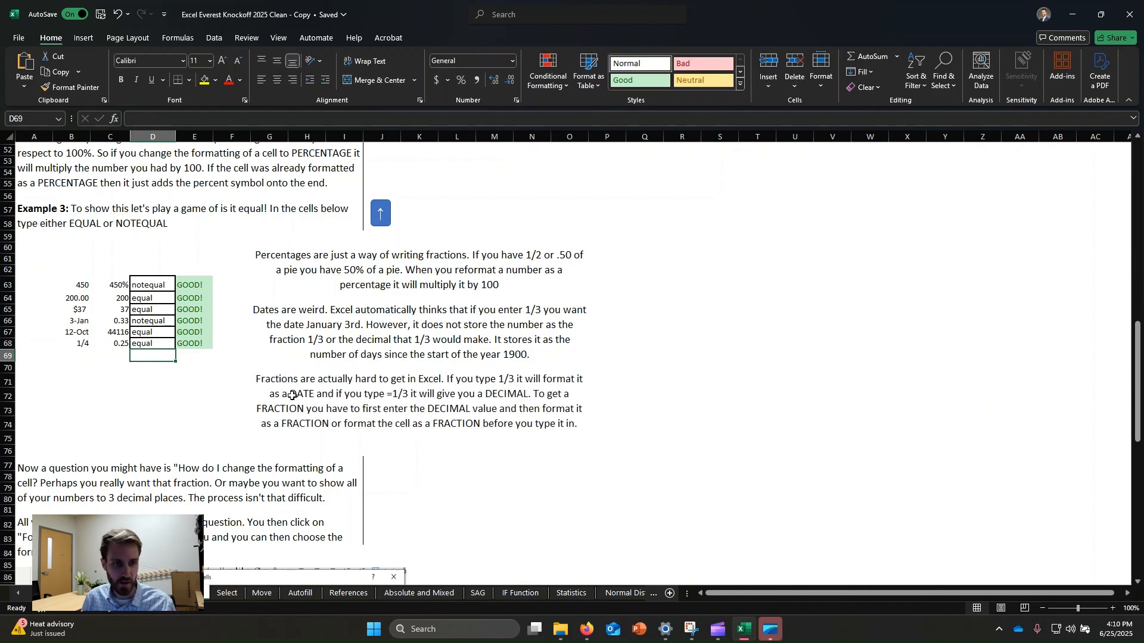
Step: Inspect the underlying value of the 1/4 cell B68 in the formula bar
{"action": "left_click", "coordinate": [292, 396]}
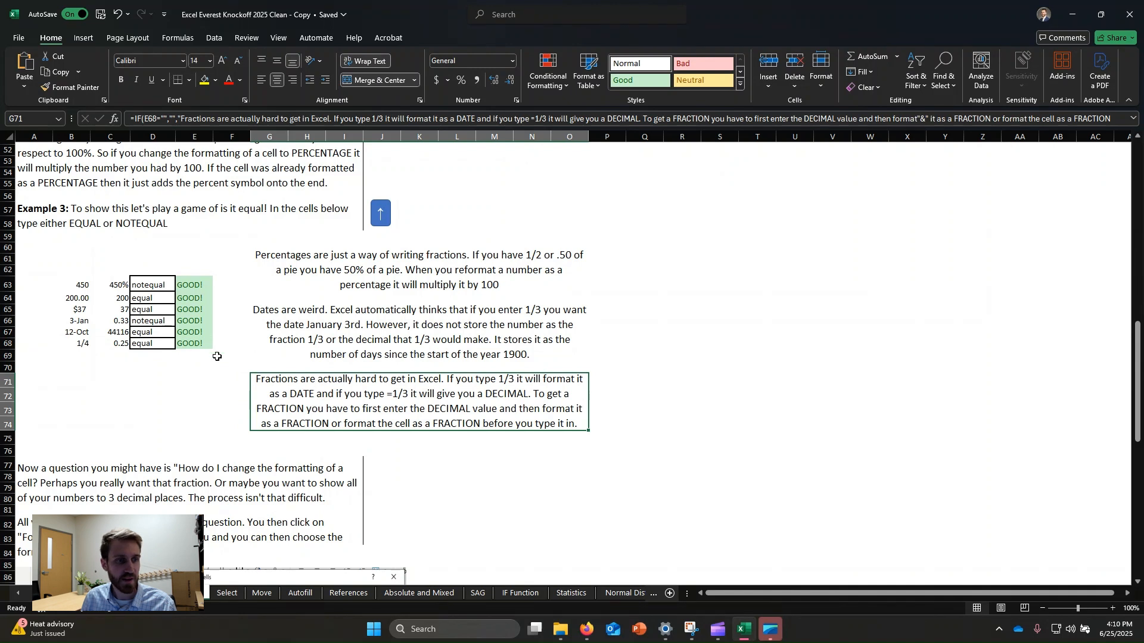
{"action": "left_click", "coordinate": [83, 344]}
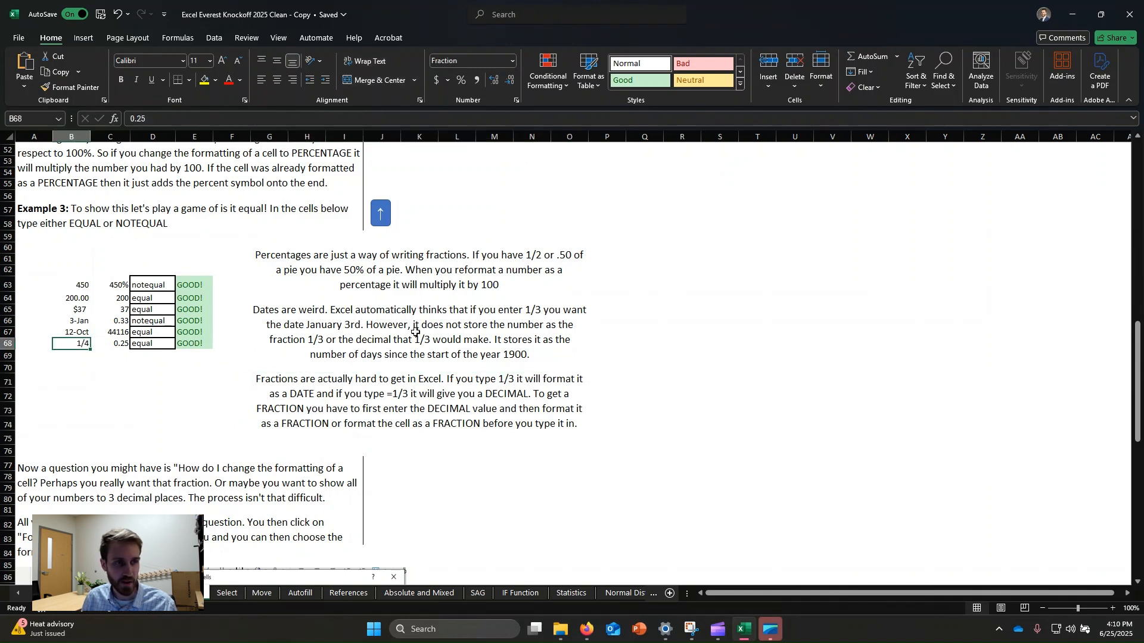
{"action": "double_click", "coordinate": [165, 119]}
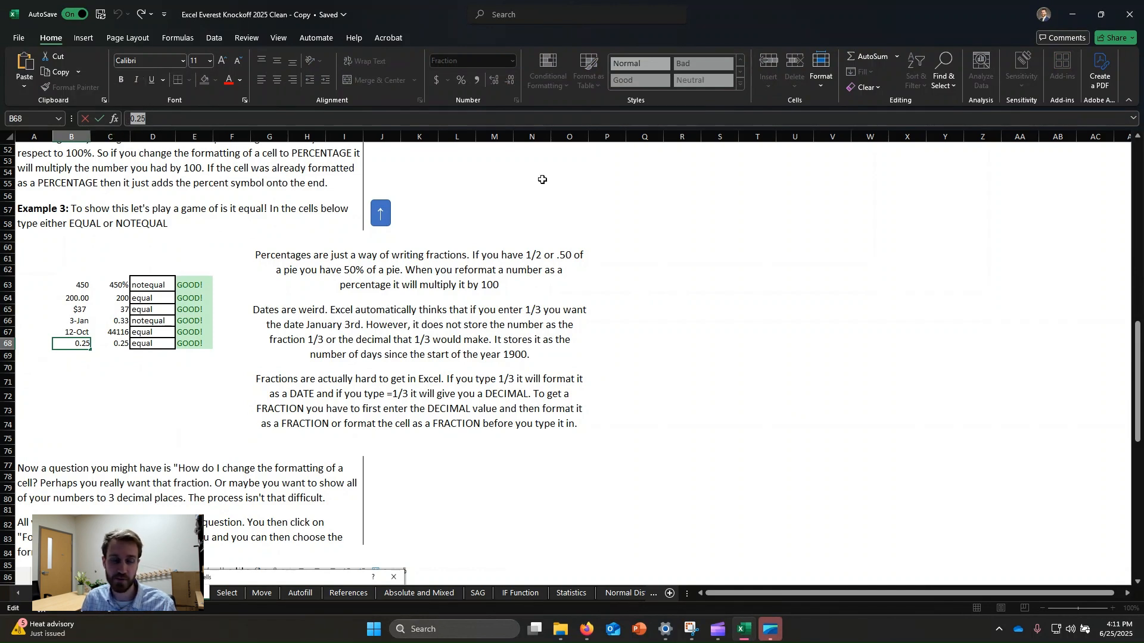
{"action": "key", "text": "Escape"}
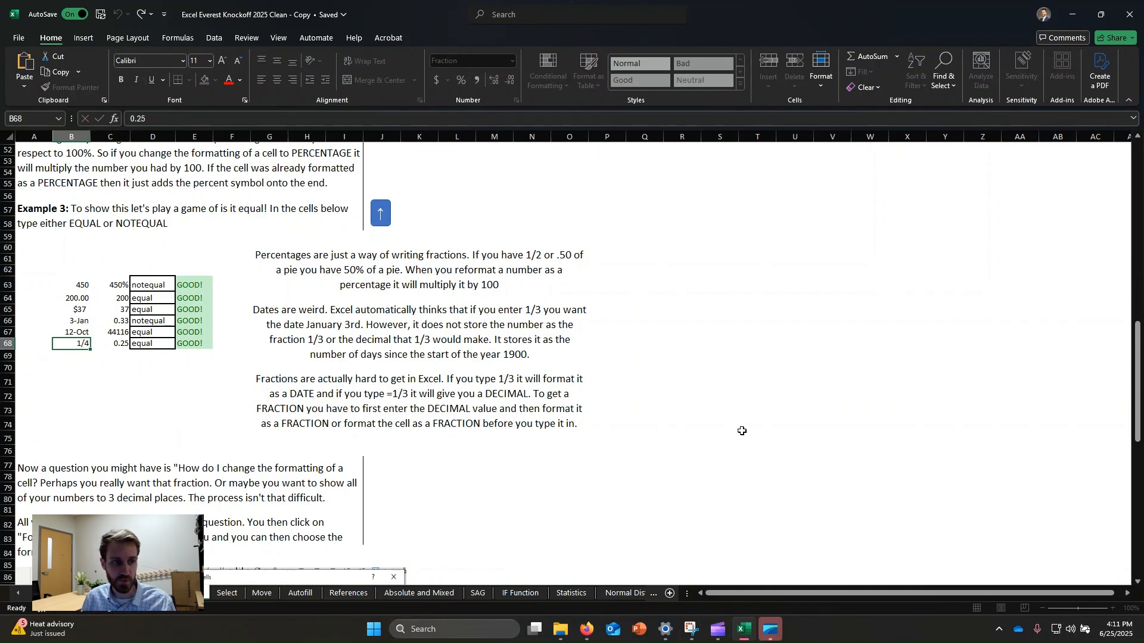
Step: Apply the Fraction number format to the 0.25 cell C68, then undo it
{"action": "left_click", "coordinate": [197, 358]}
{"action": "left_click", "coordinate": [126, 346]}
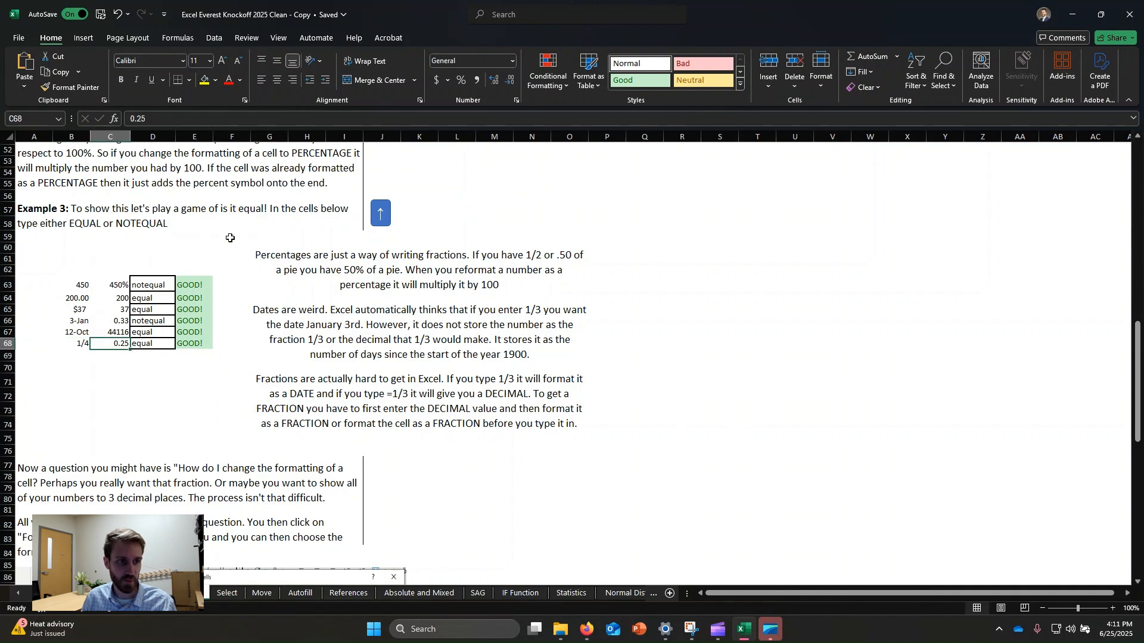
{"action": "left_click", "coordinate": [512, 61]}
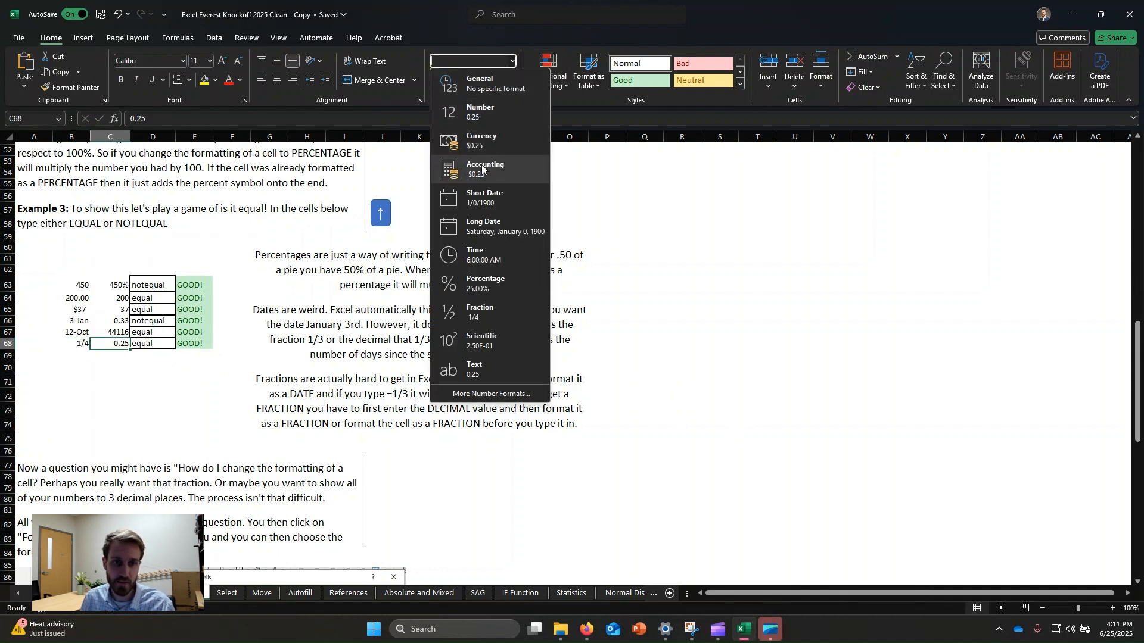
{"action": "left_click", "coordinate": [484, 311]}
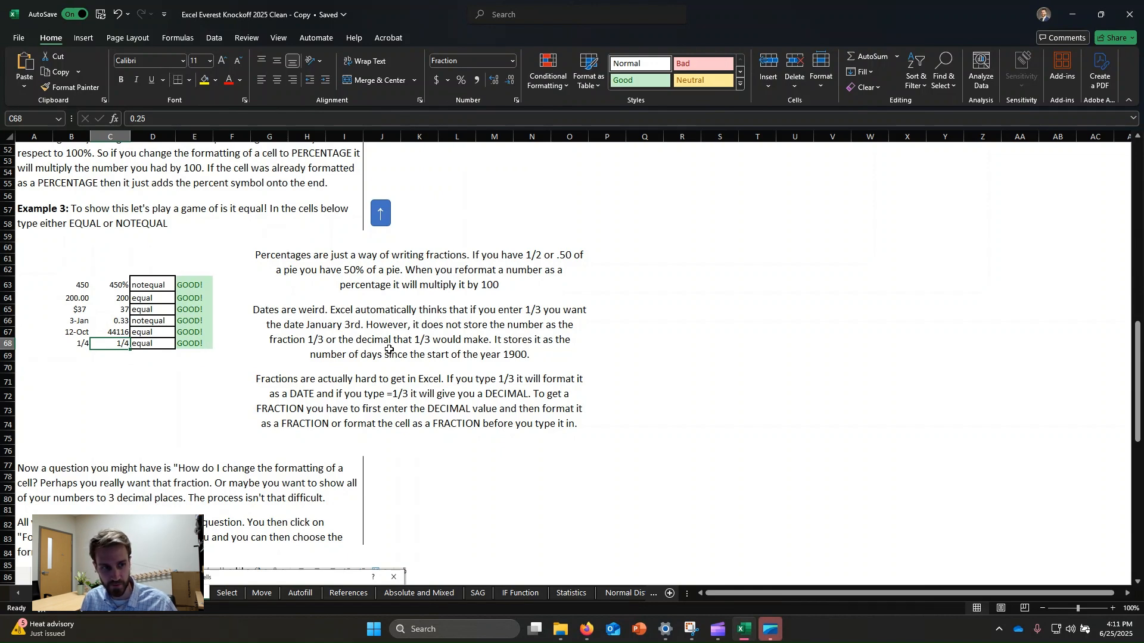
{"action": "key", "text": "ctrl+z"}
Step: Format the 0.45 cell B120 in Example 4 as Percentage to match the 45% above it
{"action": "left_click", "coordinate": [285, 268]}
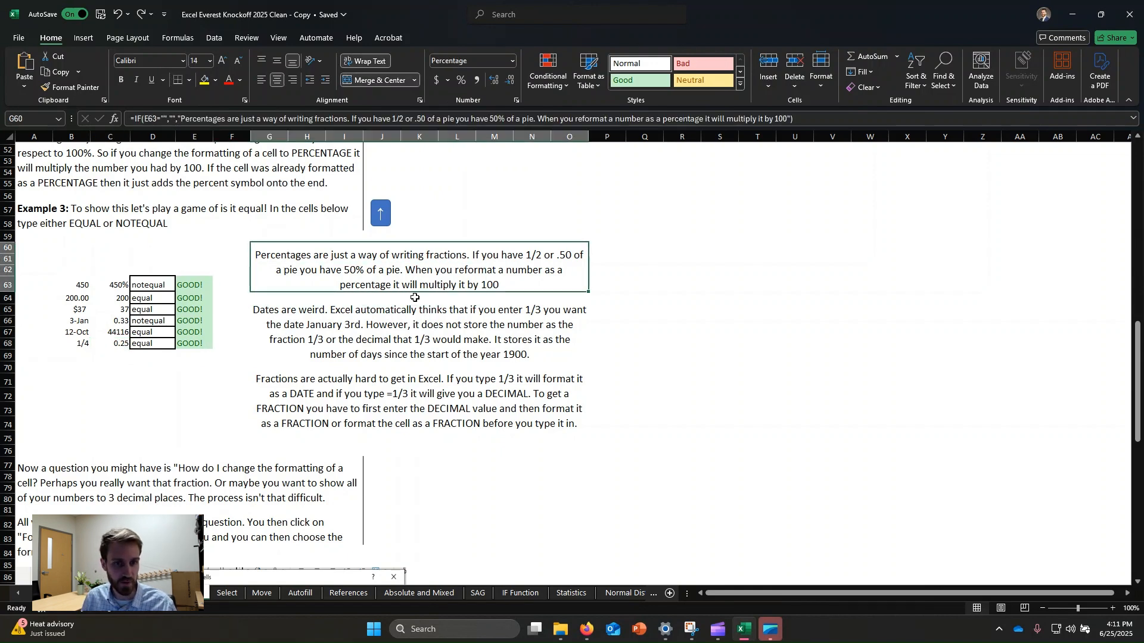
{"action": "scroll", "coordinate": [362, 283], "scroll_direction": "down", "scroll_amount": 2}
{"action": "scroll", "coordinate": [362, 288], "scroll_direction": "down", "scroll_amount": 3}
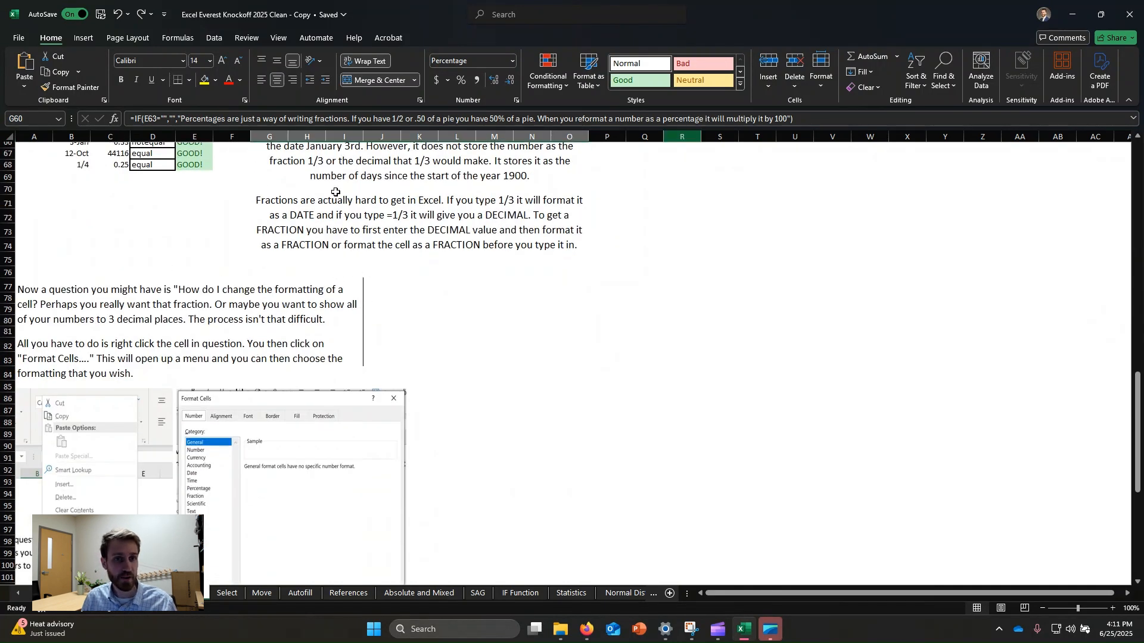
{"action": "scroll", "coordinate": [239, 328], "scroll_direction": "down", "scroll_amount": 5}
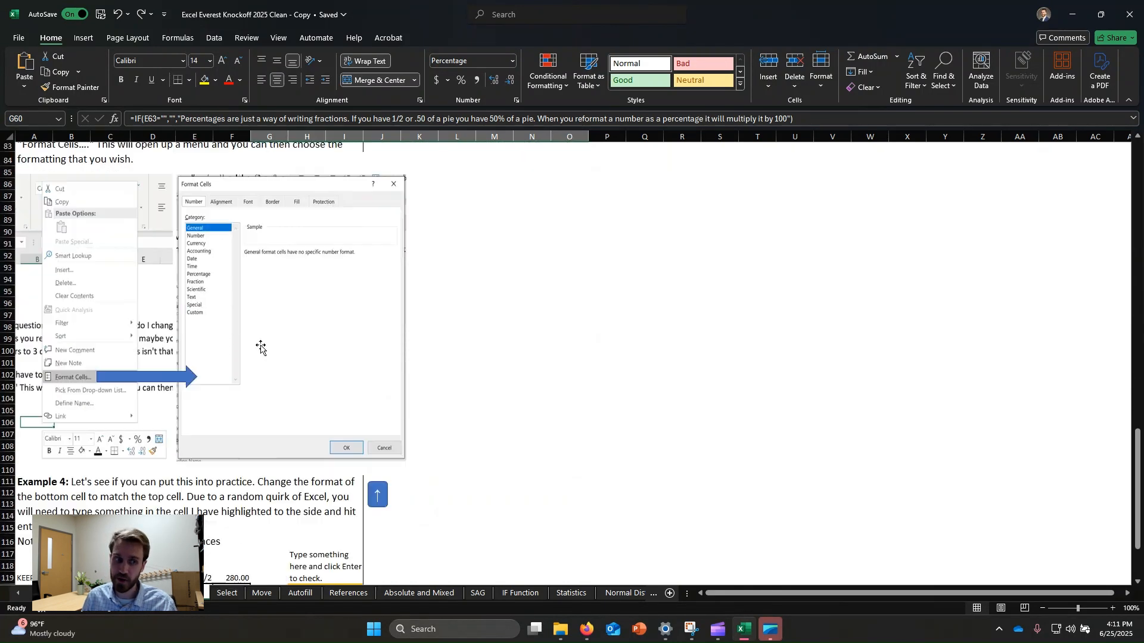
{"action": "scroll", "coordinate": [268, 352], "scroll_direction": "down", "scroll_amount": 3}
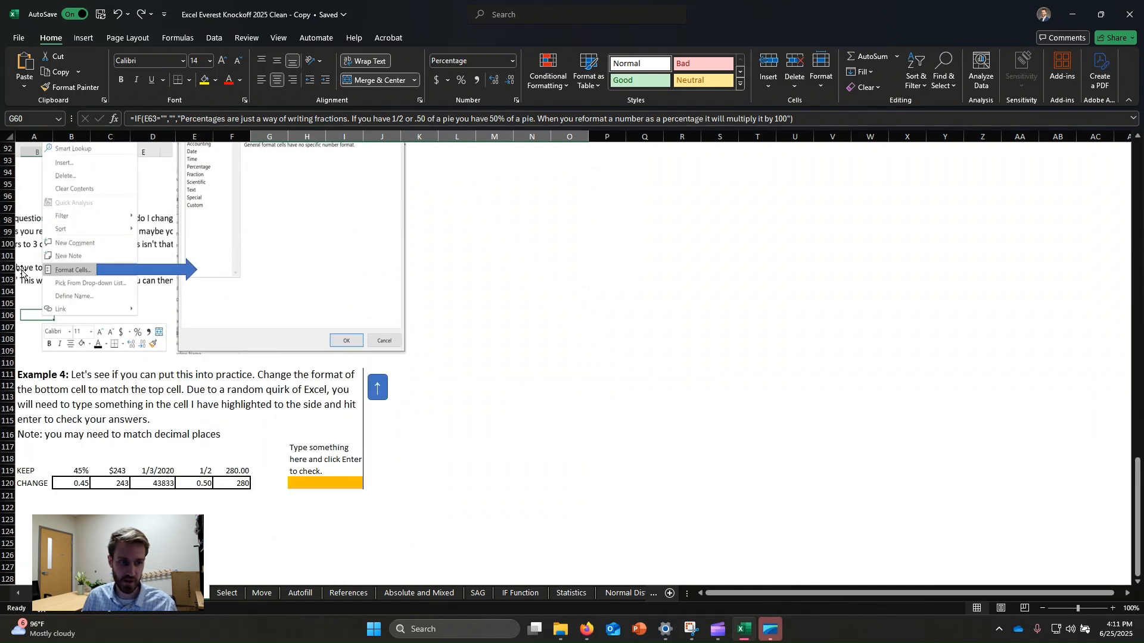
{"action": "scroll", "coordinate": [244, 358], "scroll_direction": "down", "scroll_amount": 2}
{"action": "left_click", "coordinate": [261, 320]}
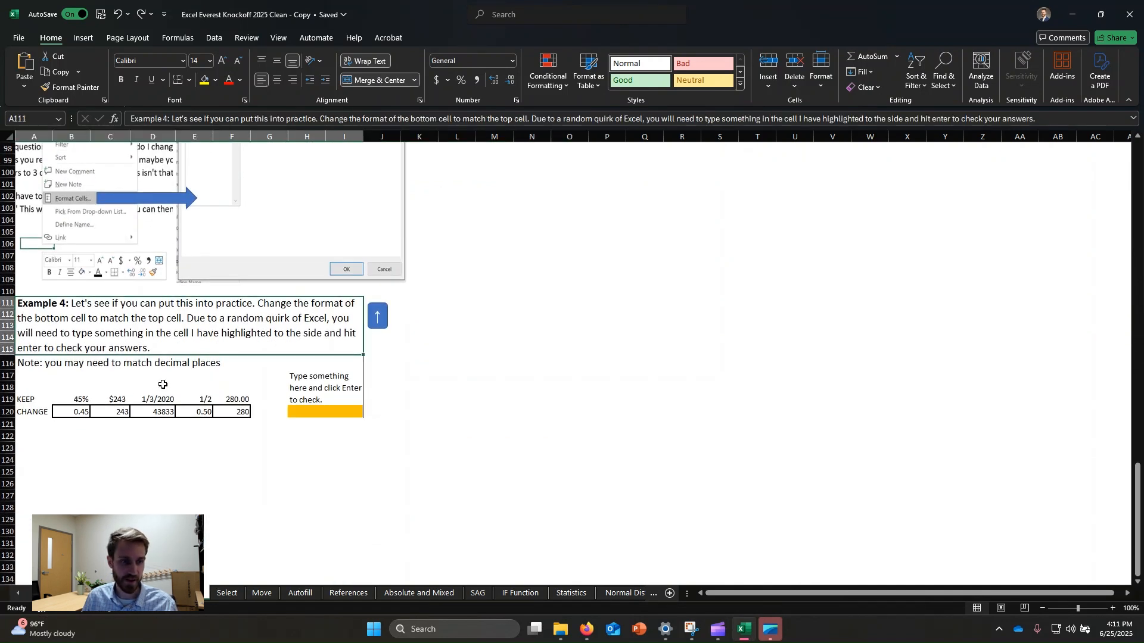
{"action": "left_click", "coordinate": [84, 413]}
{"action": "left_click", "coordinate": [497, 60]}
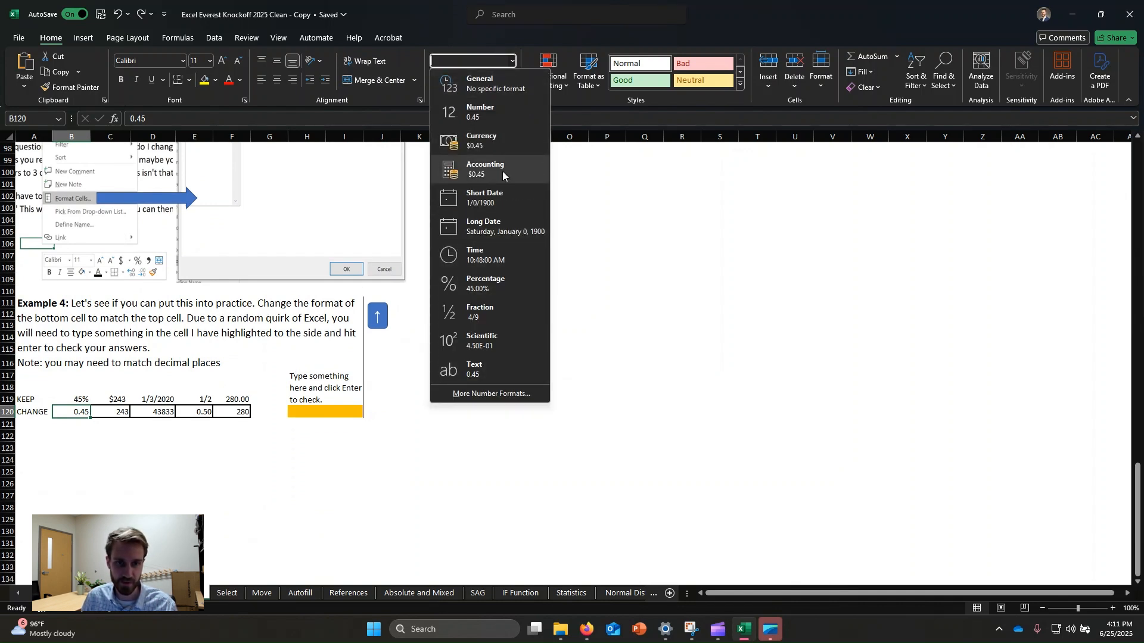
{"action": "left_click", "coordinate": [486, 282]}
{"action": "left_click", "coordinate": [124, 499]}
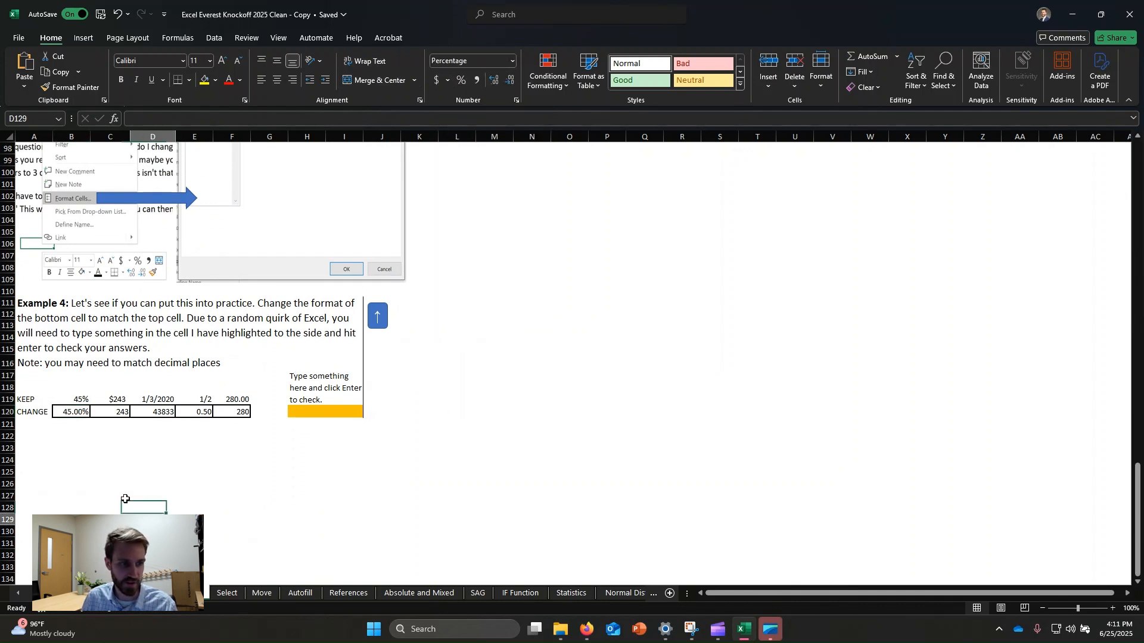
Step: Format the 243 cell C120 with the Accounting number format to match $243 above it
{"action": "left_click", "coordinate": [119, 409]}
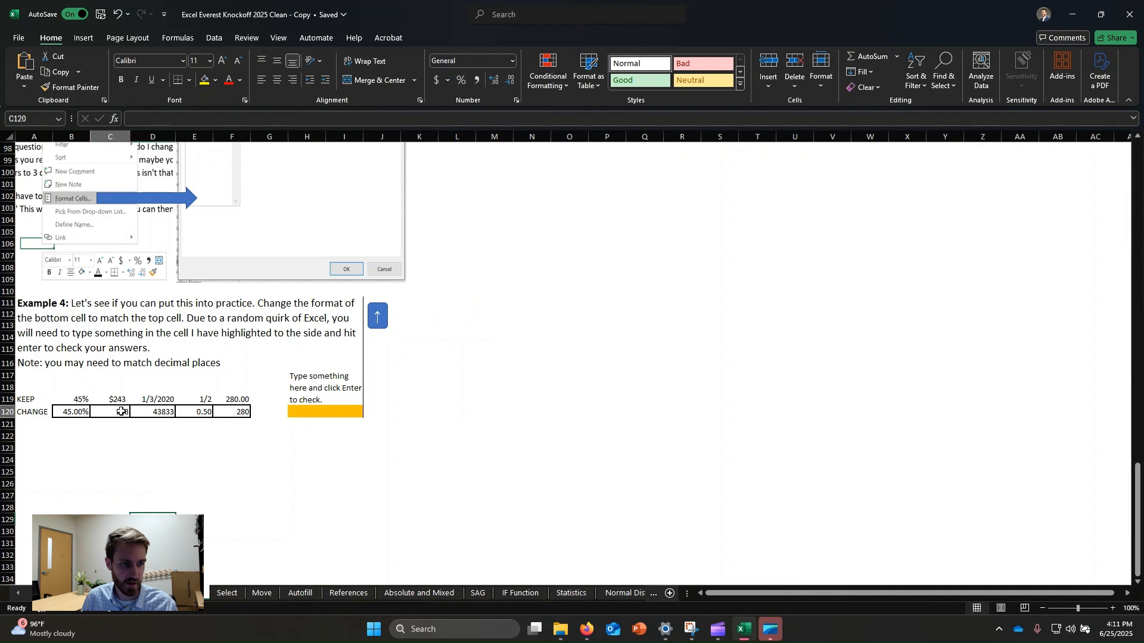
{"action": "left_click", "coordinate": [511, 62]}
{"action": "left_click", "coordinate": [501, 128]}
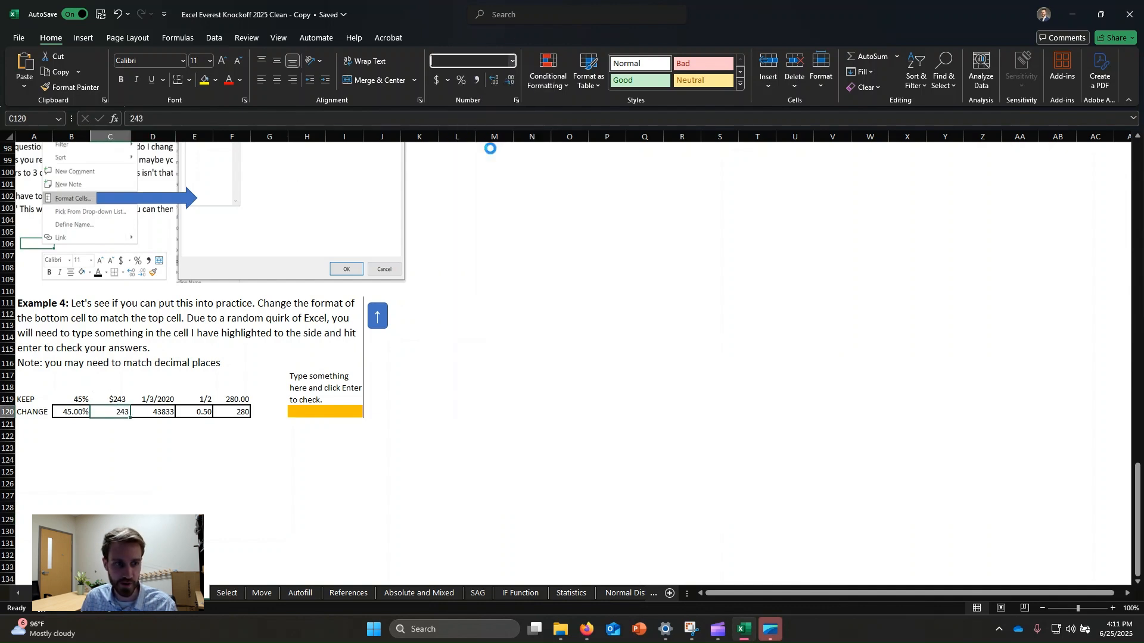
{"action": "left_click", "coordinate": [179, 480]}
{"action": "left_click", "coordinate": [162, 415]}
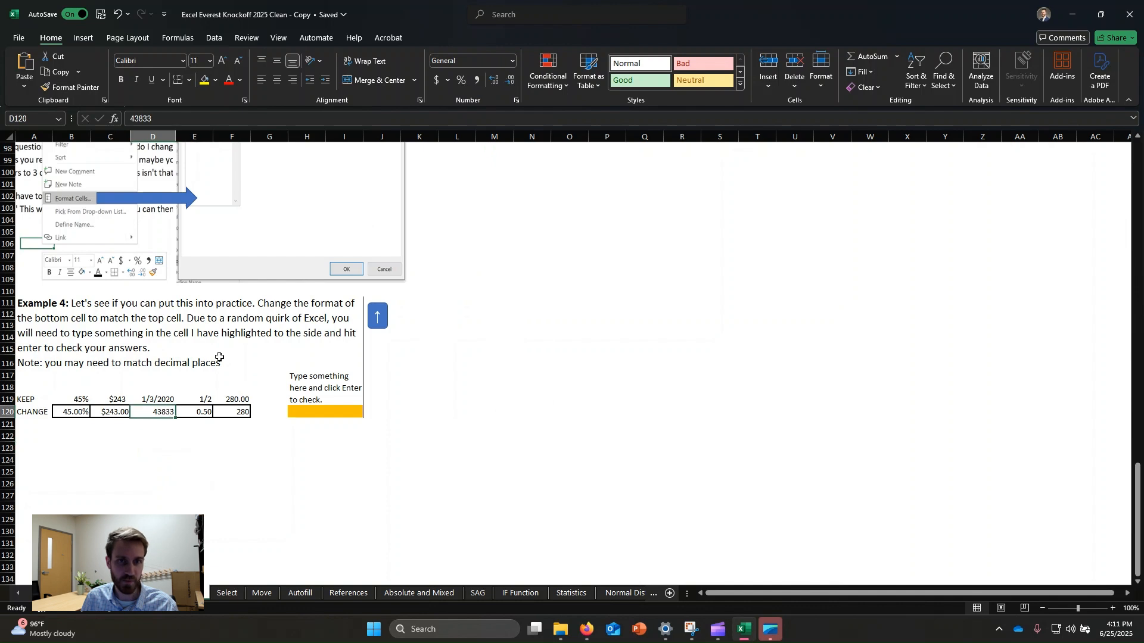
{"action": "left_click", "coordinate": [115, 412]}
{"action": "left_click", "coordinate": [437, 81]}
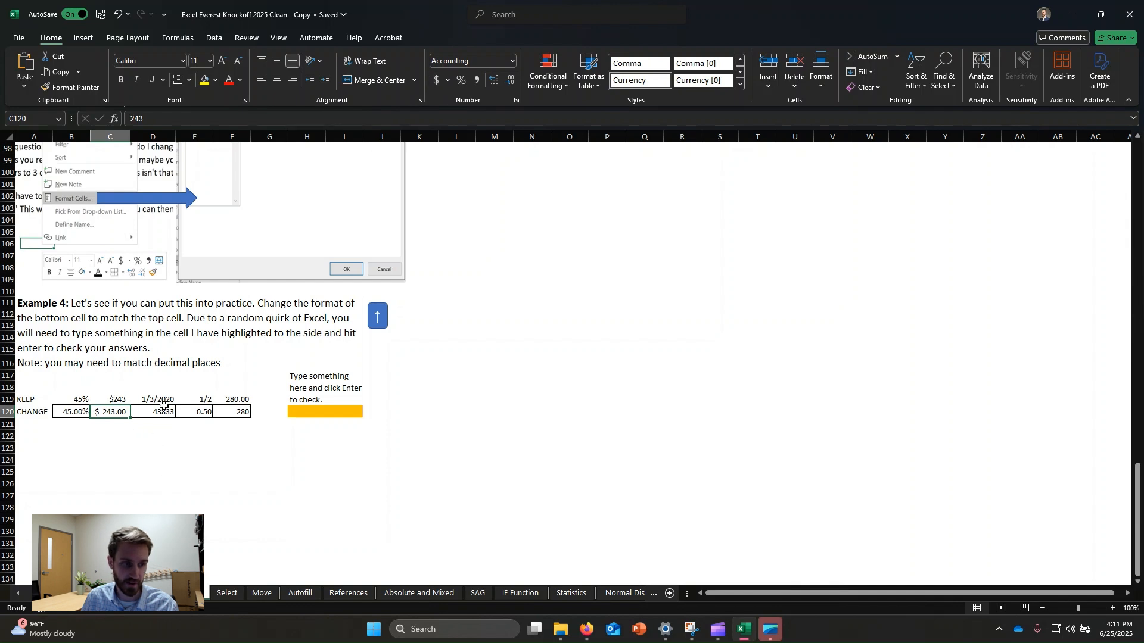
Step: Apply the Long Date format to the 43833 cell D120
{"action": "left_click", "coordinate": [153, 426]}
{"action": "left_click", "coordinate": [159, 413]}
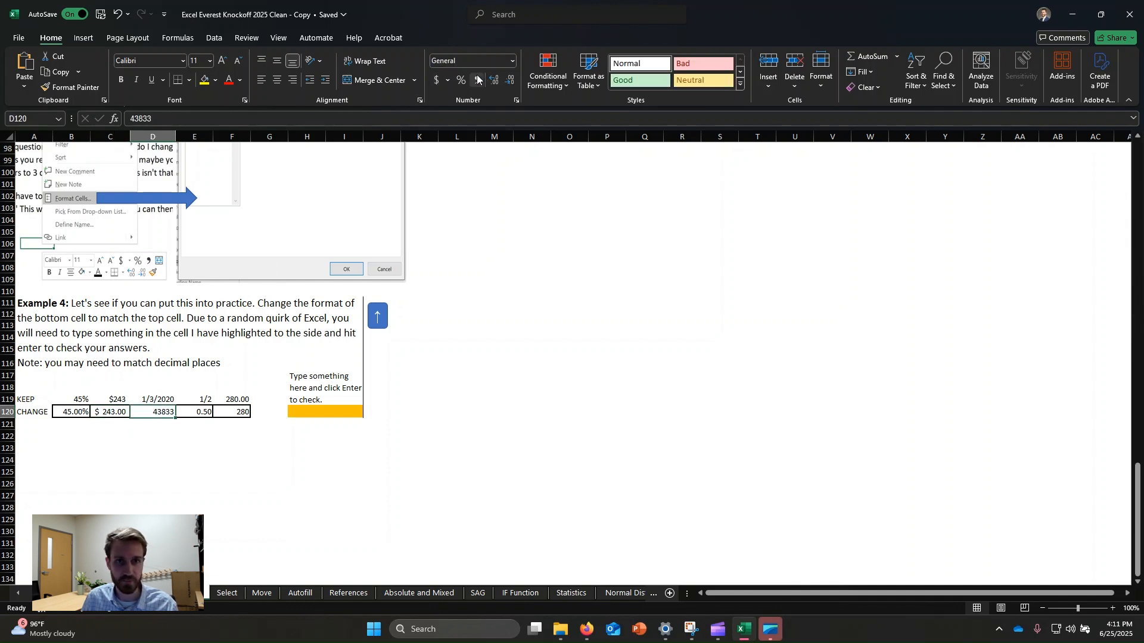
{"action": "left_click", "coordinate": [512, 61]}
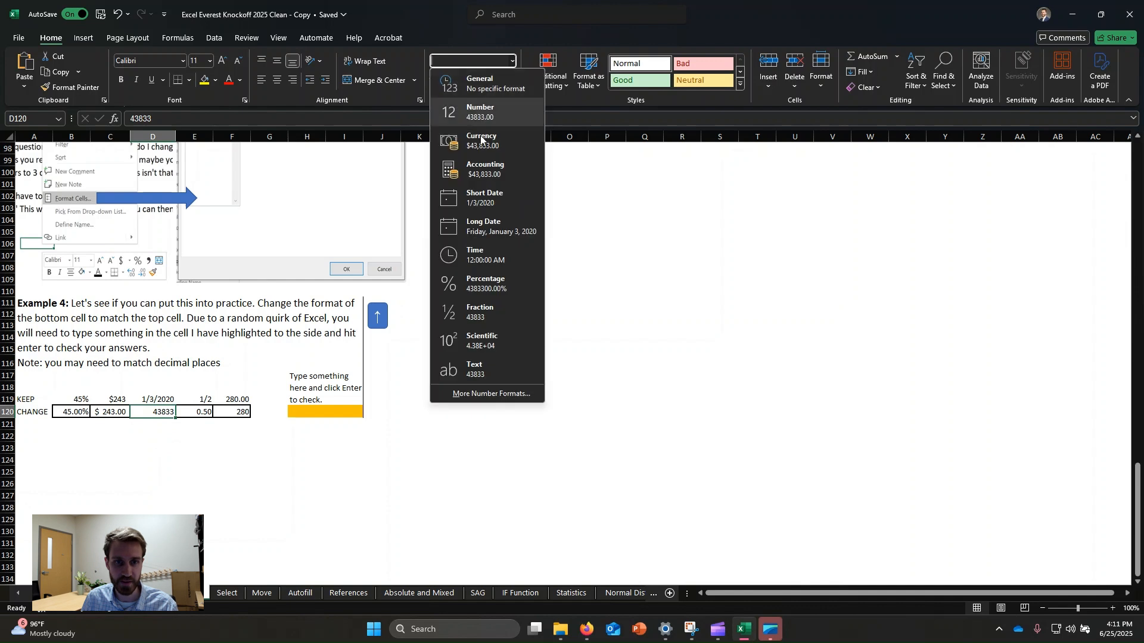
{"action": "left_click", "coordinate": [495, 230]}
{"action": "left_click", "coordinate": [354, 483]}
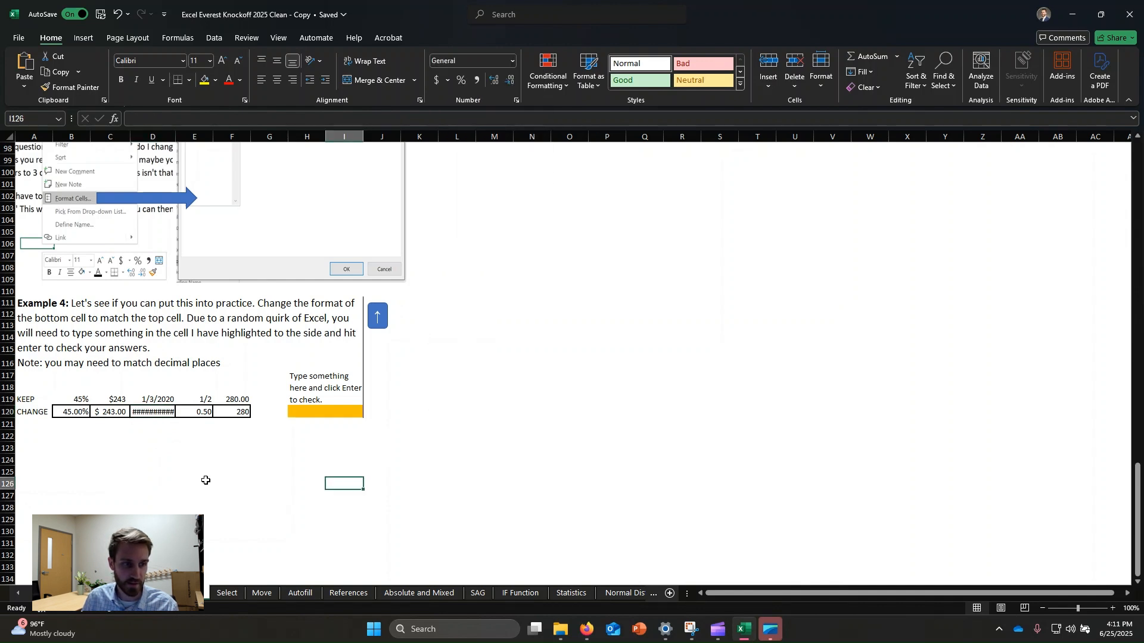
Step: Format cell D120 as Short Date to match 1/3/2020 above it
{"action": "left_click", "coordinate": [165, 413]}
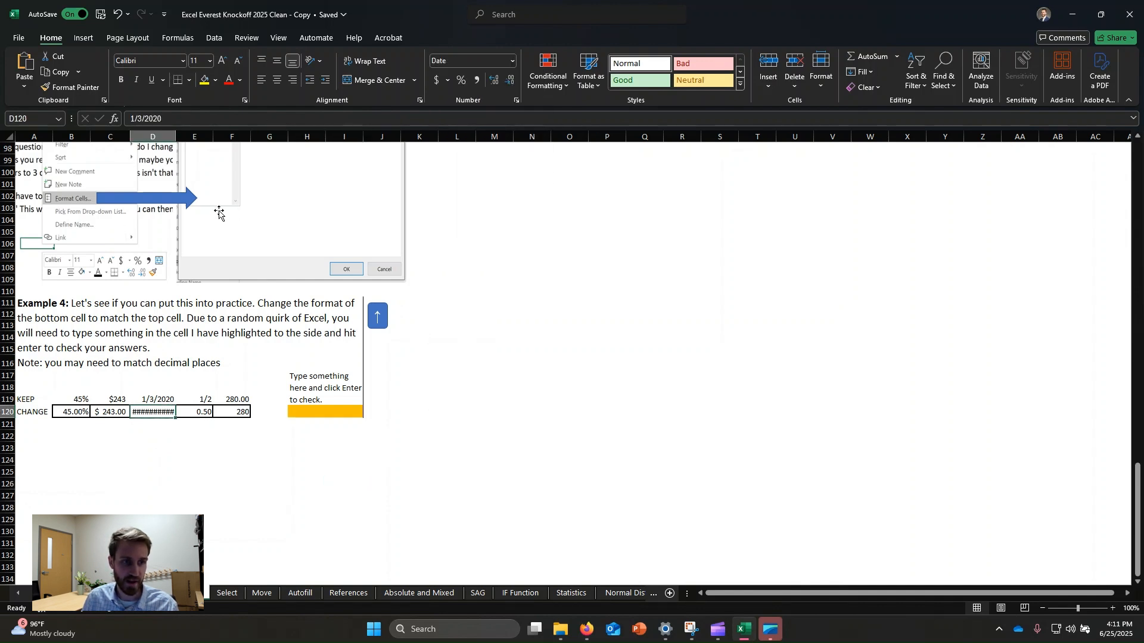
{"action": "left_click", "coordinate": [514, 61]}
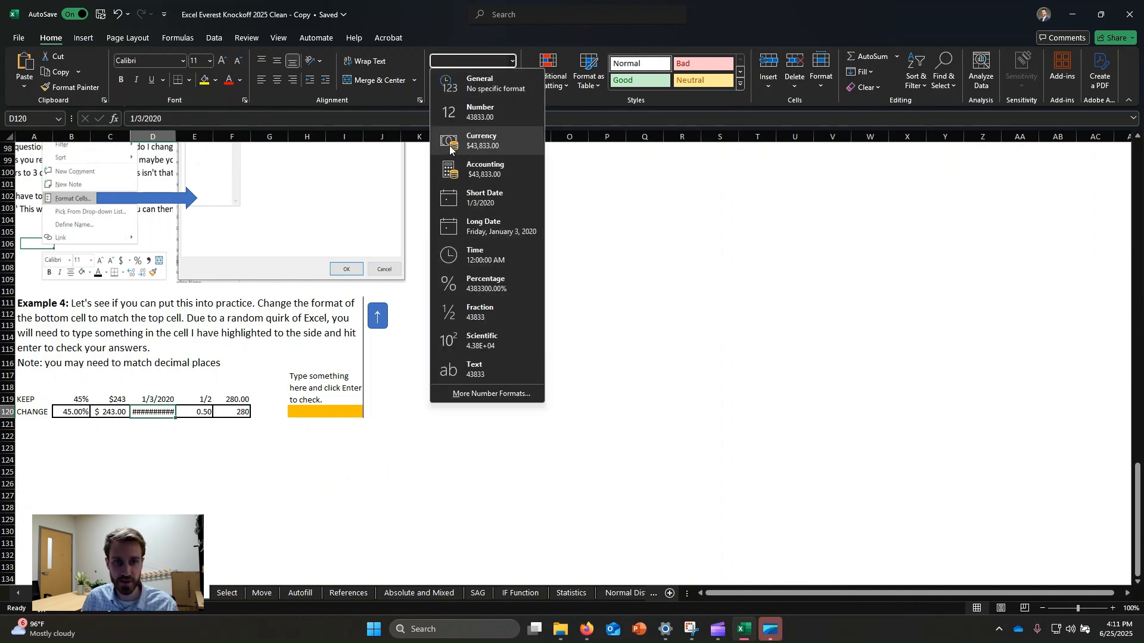
{"action": "left_click", "coordinate": [484, 198]}
{"action": "left_click", "coordinate": [306, 531]}
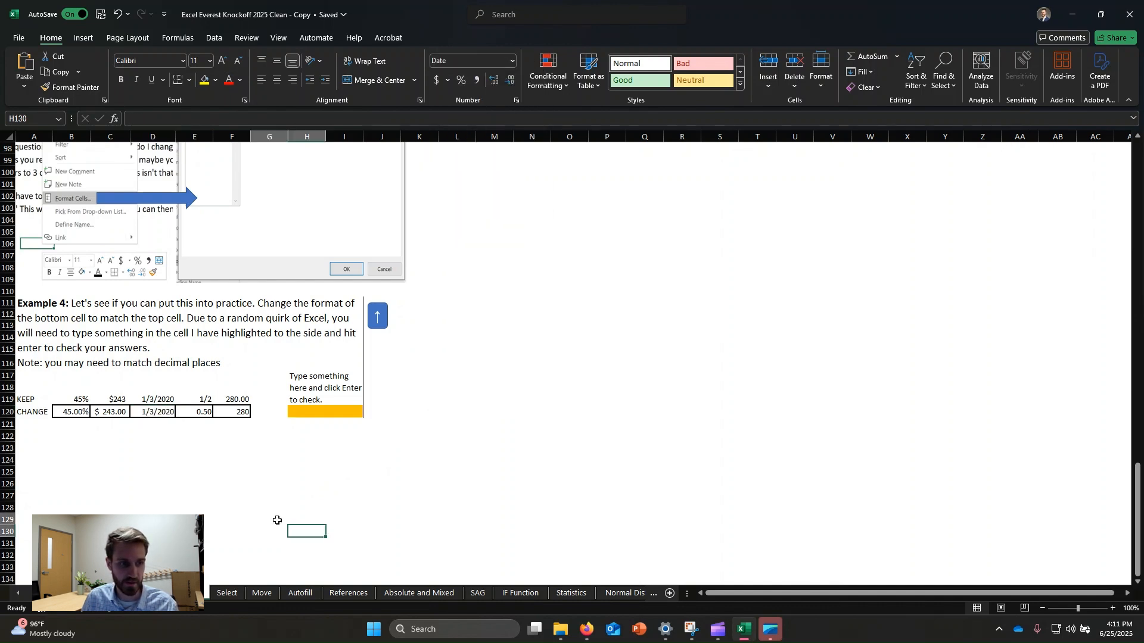
Step: Format the 0.50 cell E120 as Fraction to match 1/2 above it
{"action": "left_click", "coordinate": [163, 413]}
{"action": "left_click", "coordinate": [191, 439]}
{"action": "left_click", "coordinate": [199, 413]}
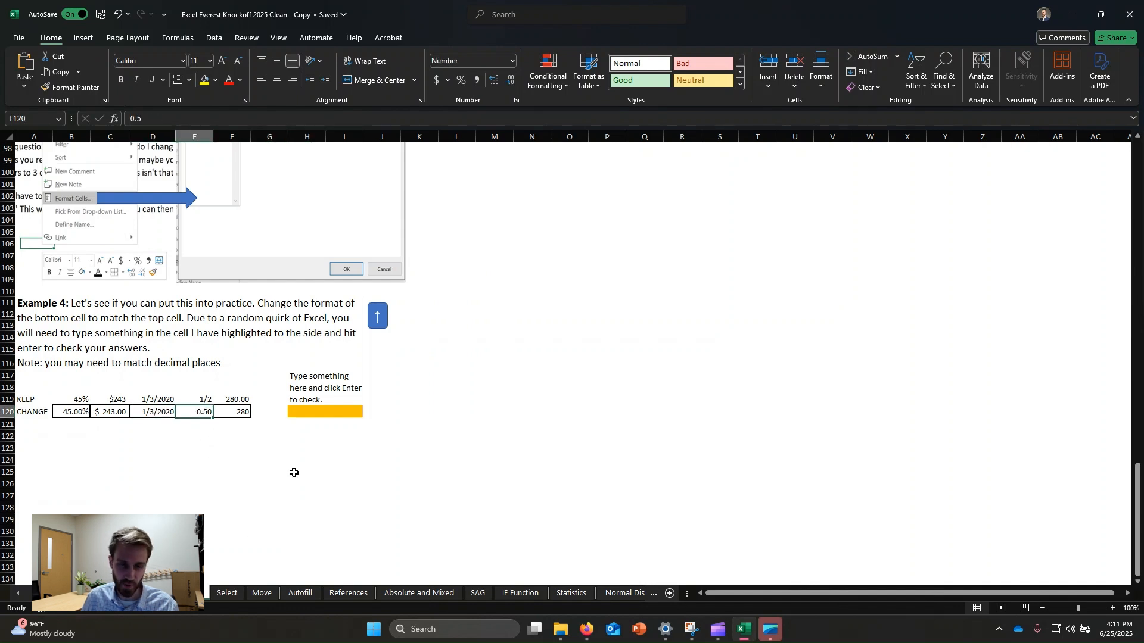
{"action": "left_click", "coordinate": [513, 61]}
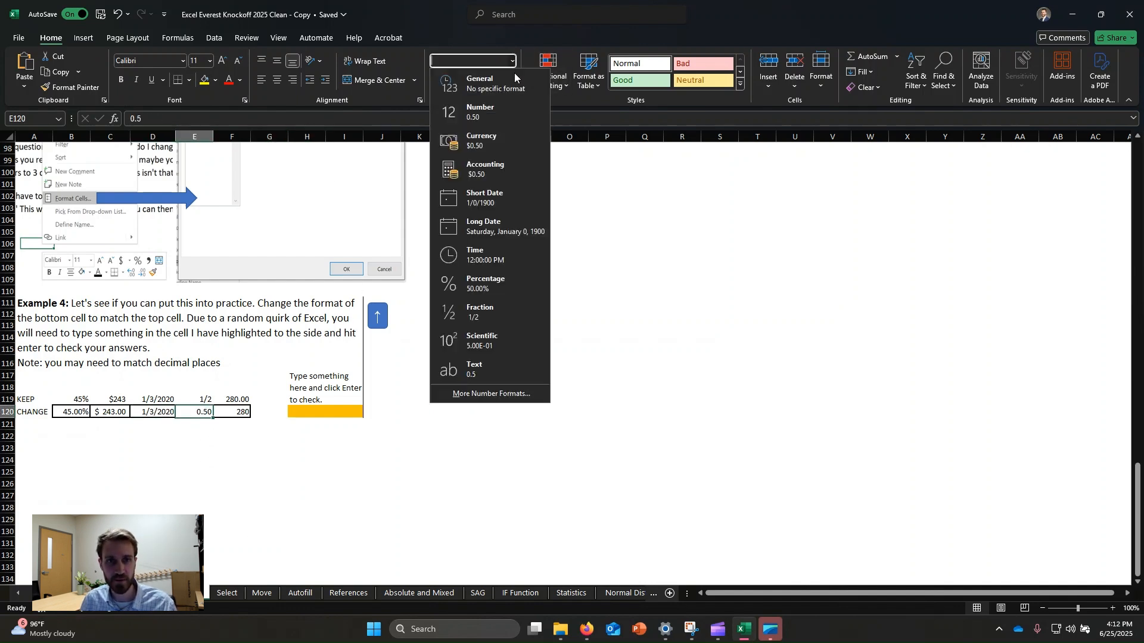
{"action": "left_click", "coordinate": [505, 312]}
Step: Format the 280 cell F120 as Number with 2 decimal places to match 280.00 above it
{"action": "left_click", "coordinate": [241, 412]}
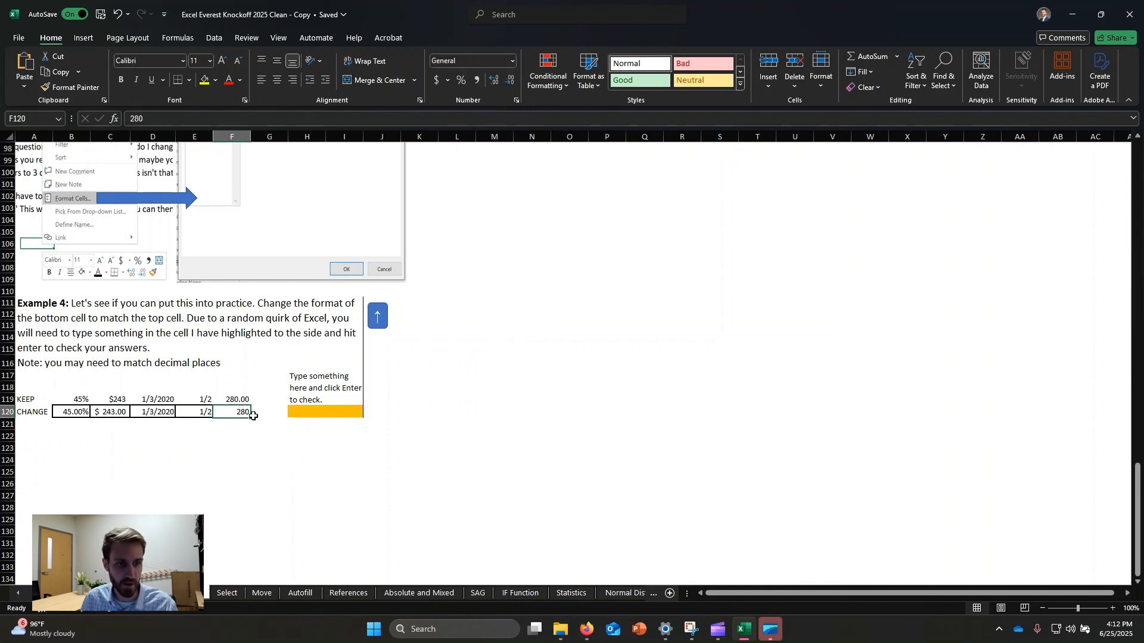
{"action": "right_click", "coordinate": [252, 416]}
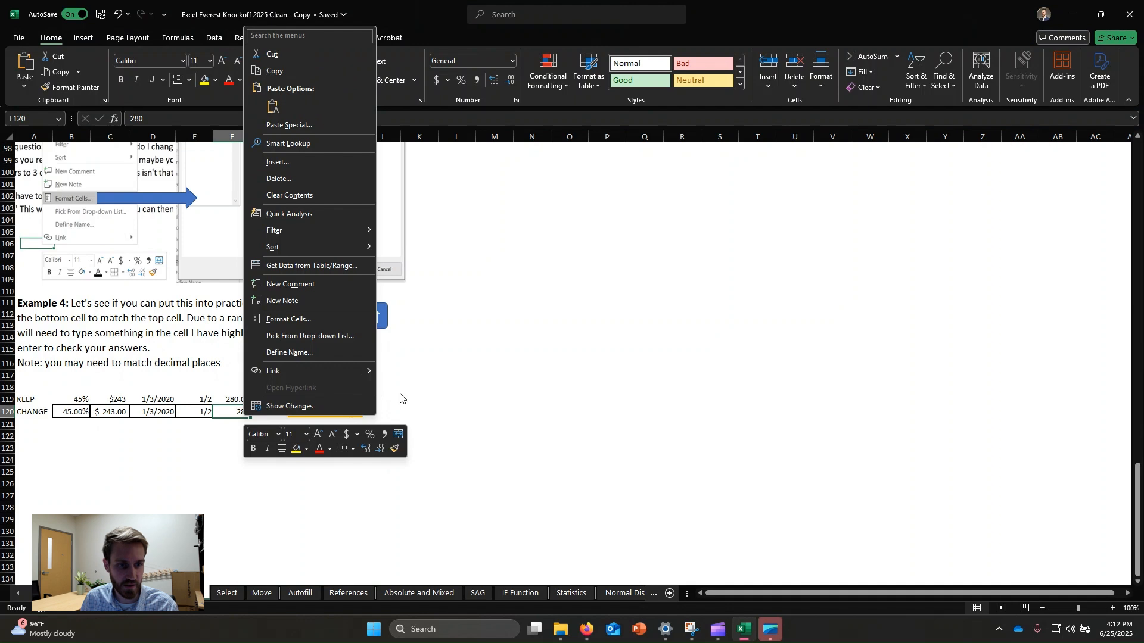
{"action": "left_click", "coordinate": [320, 319]}
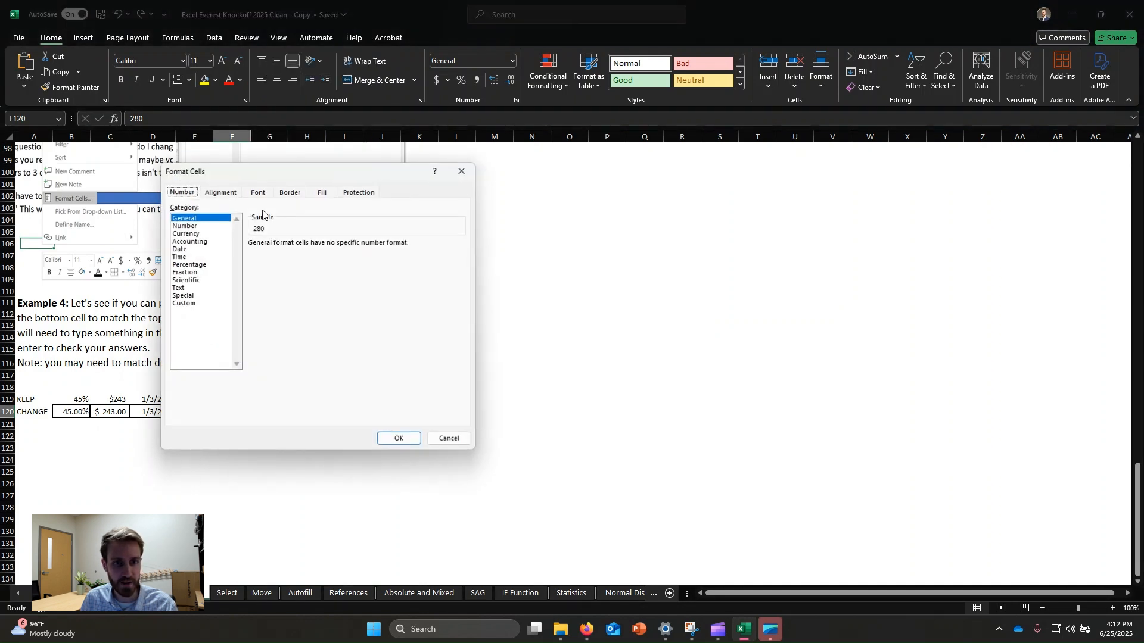
{"action": "left_click_drag", "start_coordinate": [306, 181], "coordinate": [583, 200]}
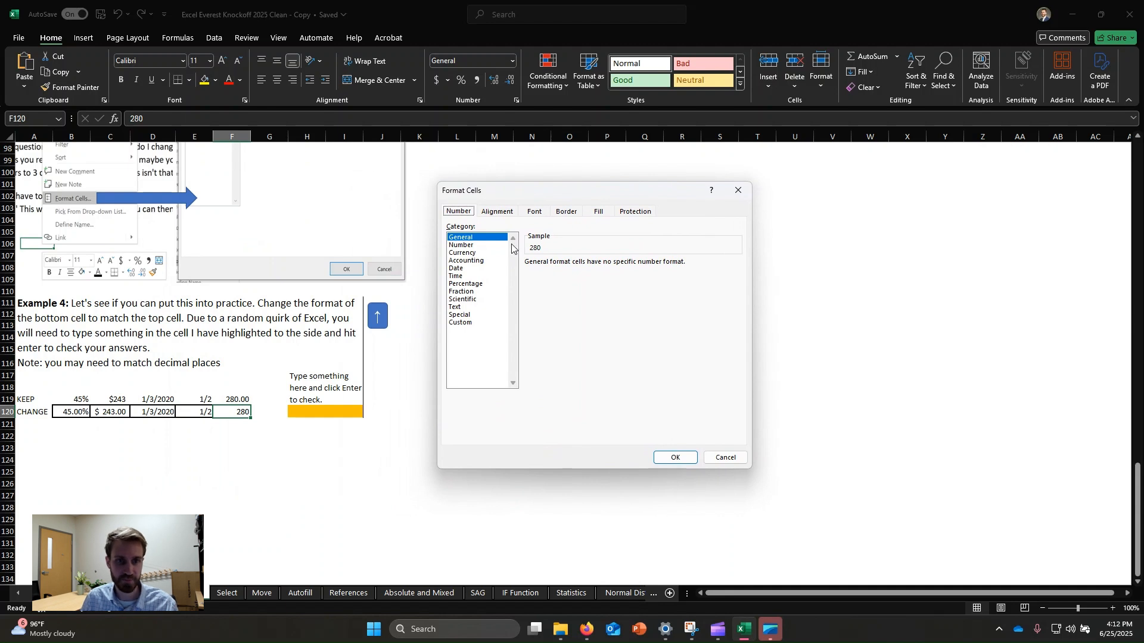
{"action": "left_click", "coordinate": [462, 245]}
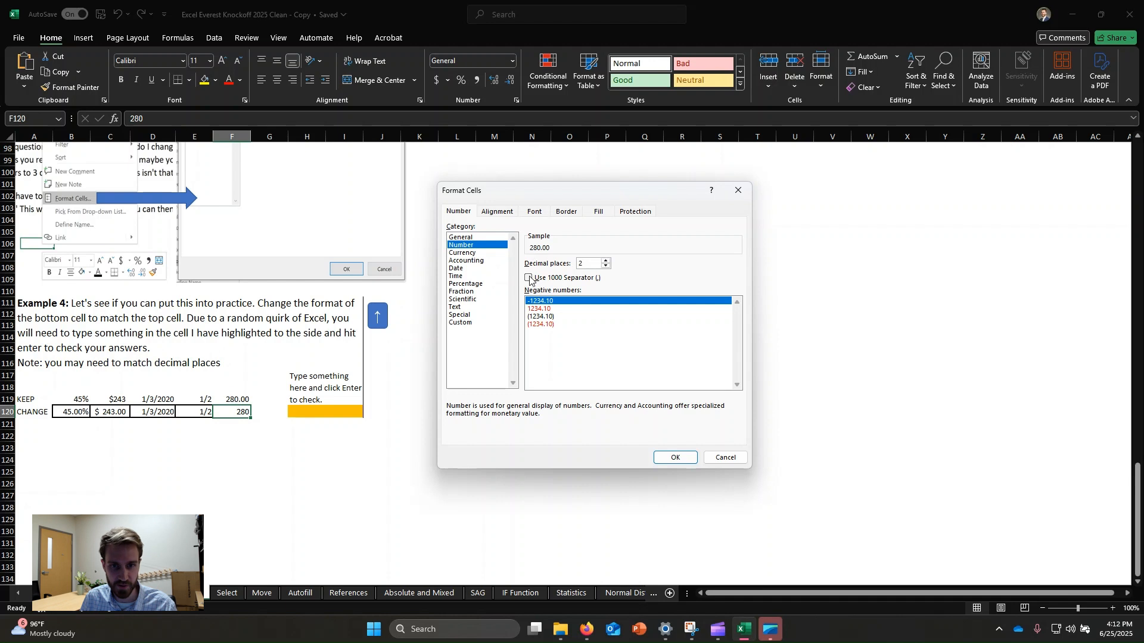
{"action": "left_click", "coordinate": [673, 459]}
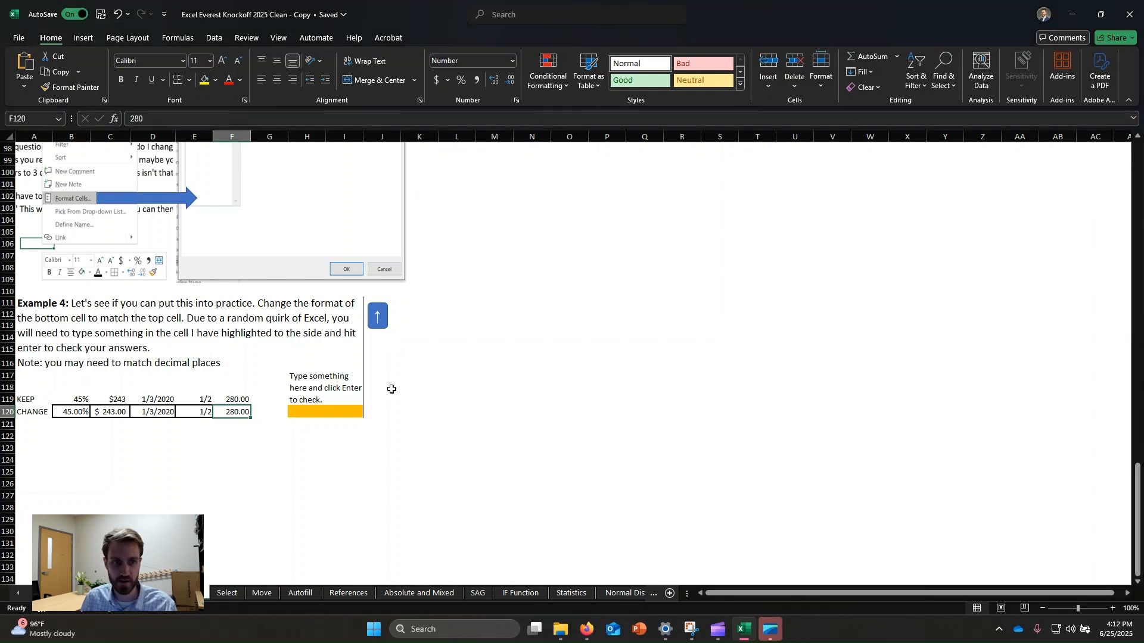
{"action": "right_click", "coordinate": [239, 411]}
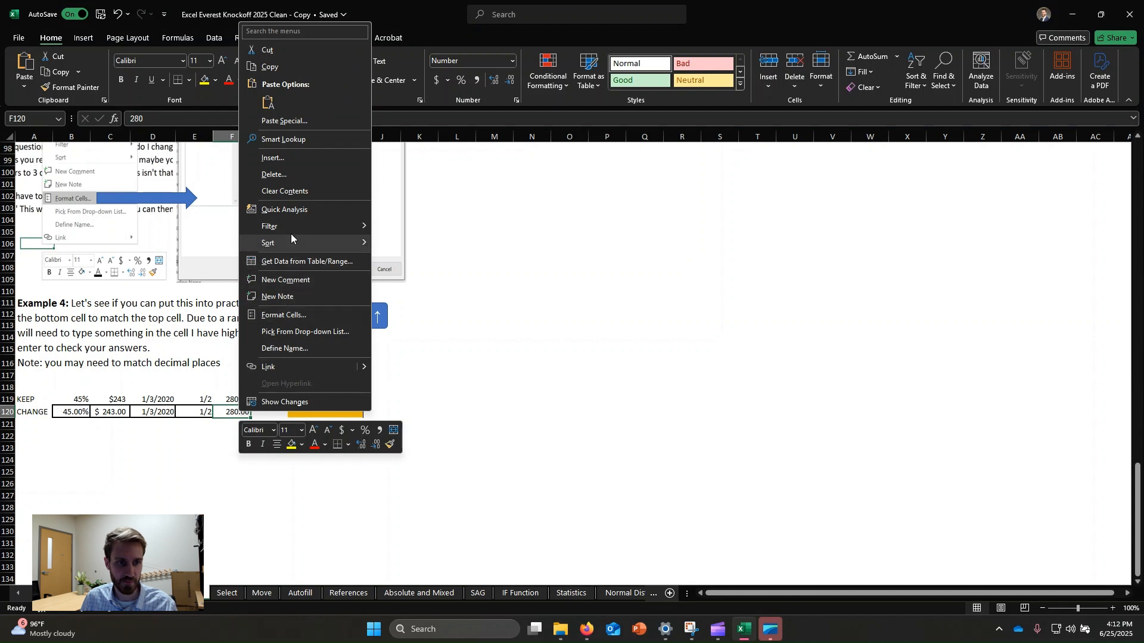
{"action": "key", "text": "Escape"}
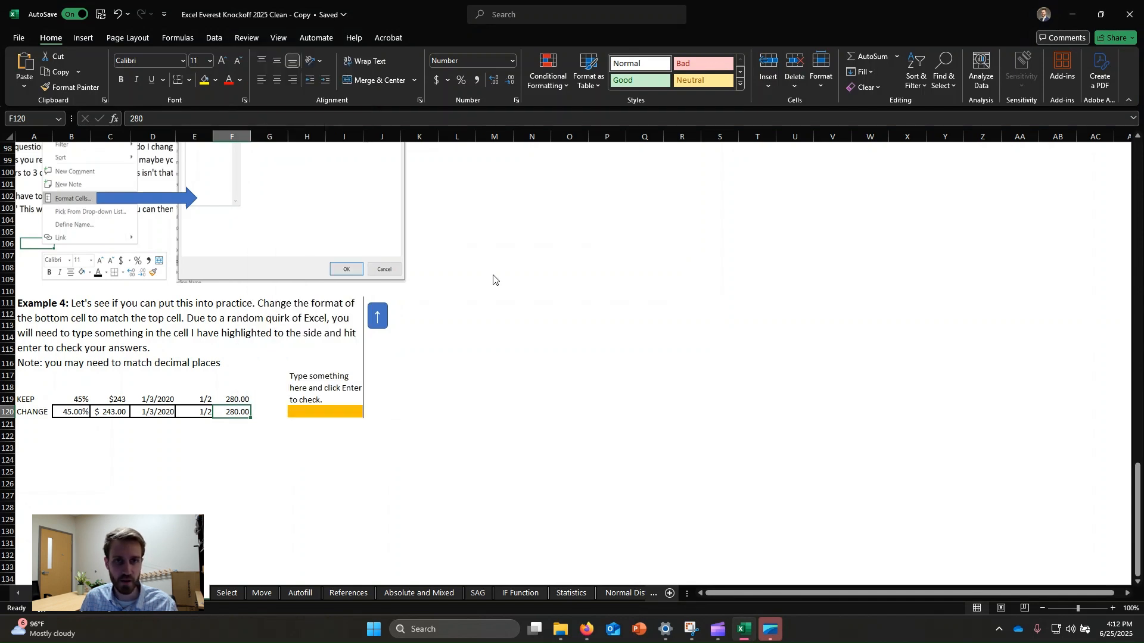
{"action": "left_click", "coordinate": [512, 61]}
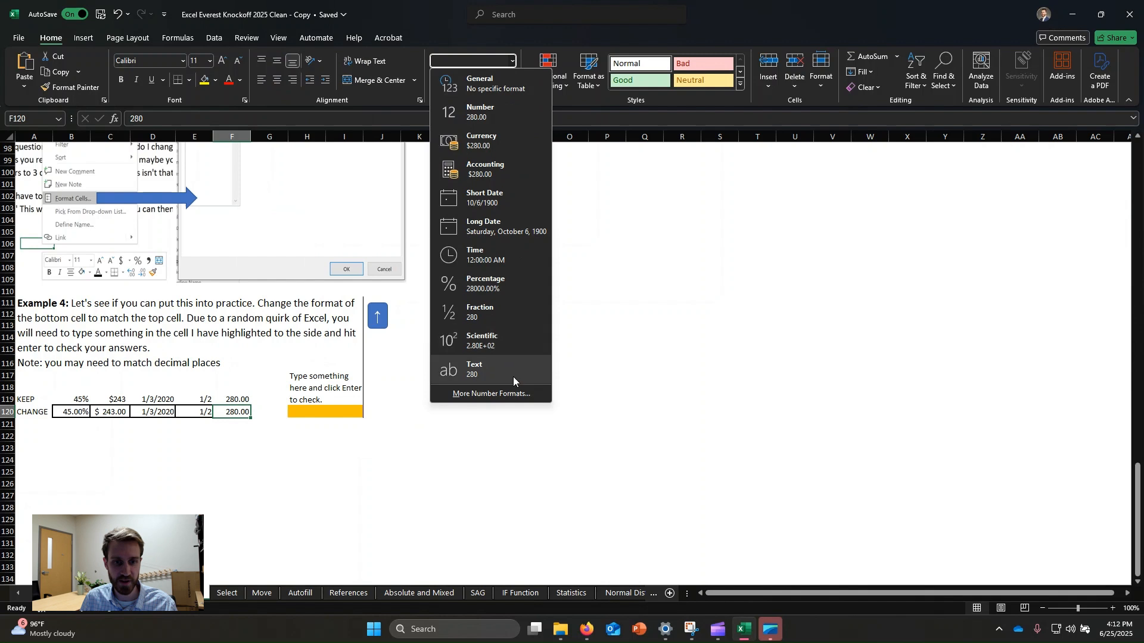
{"action": "left_click", "coordinate": [504, 394]}
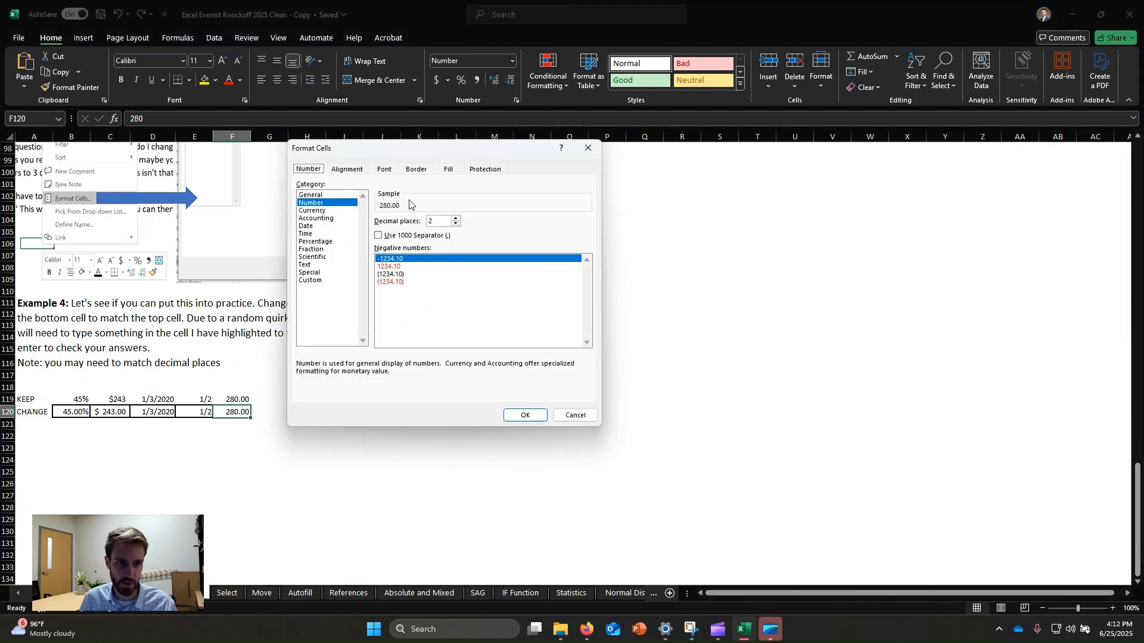
{"action": "left_click", "coordinate": [525, 415]}
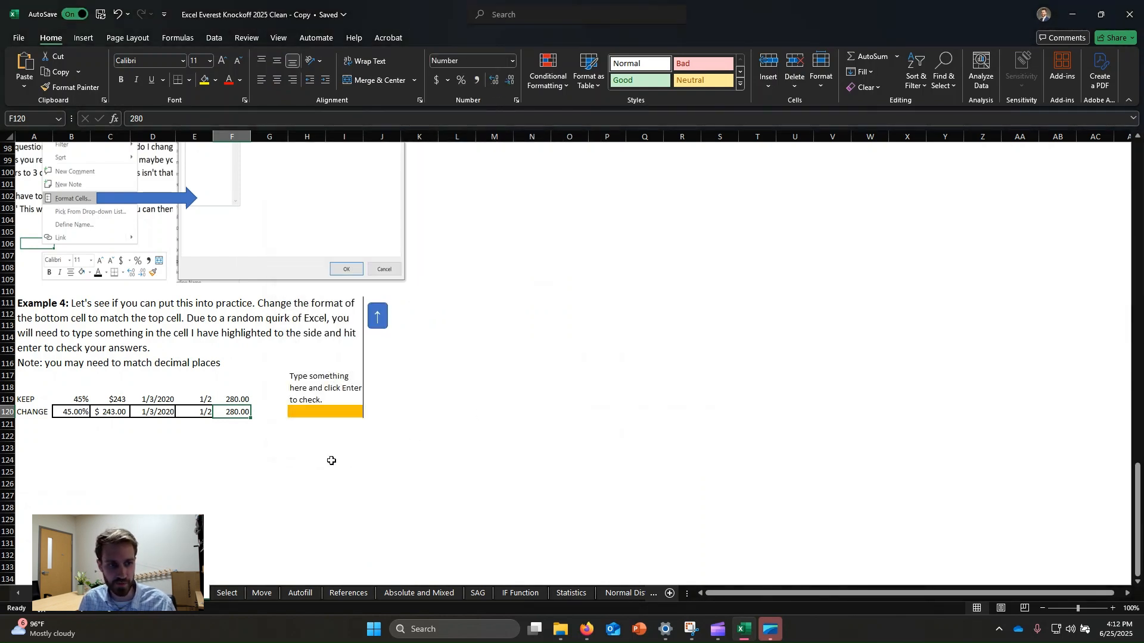
{"action": "left_click", "coordinate": [263, 456]}
{"action": "left_click", "coordinate": [201, 438]}
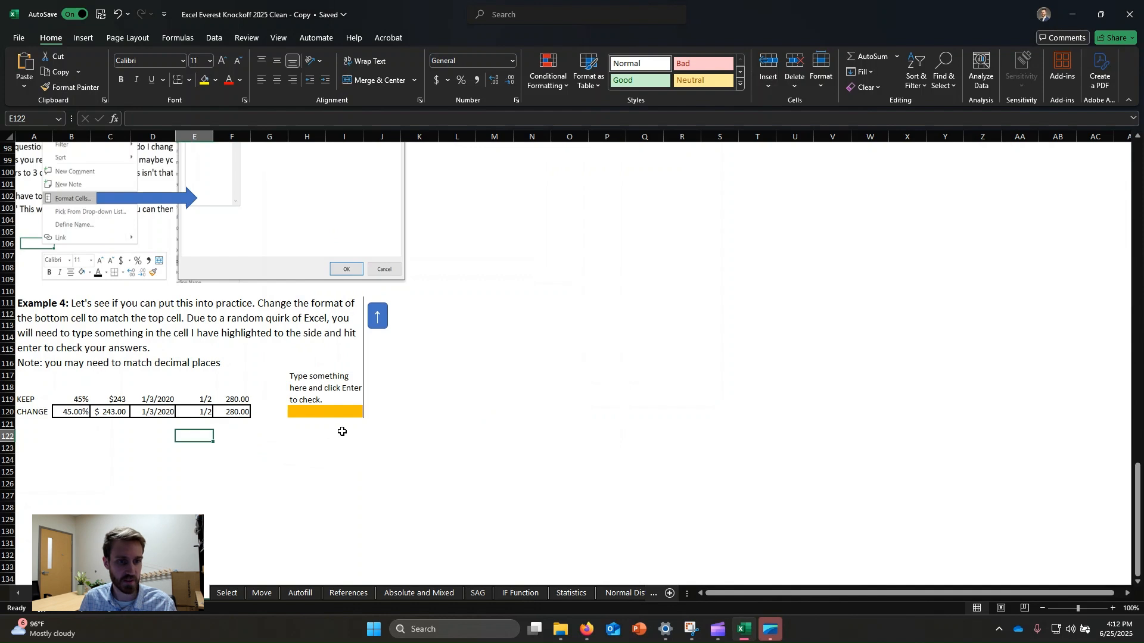
Step: Enter "done" in the highlighted check cell H120 to check the answers
{"action": "left_click", "coordinate": [306, 412]}
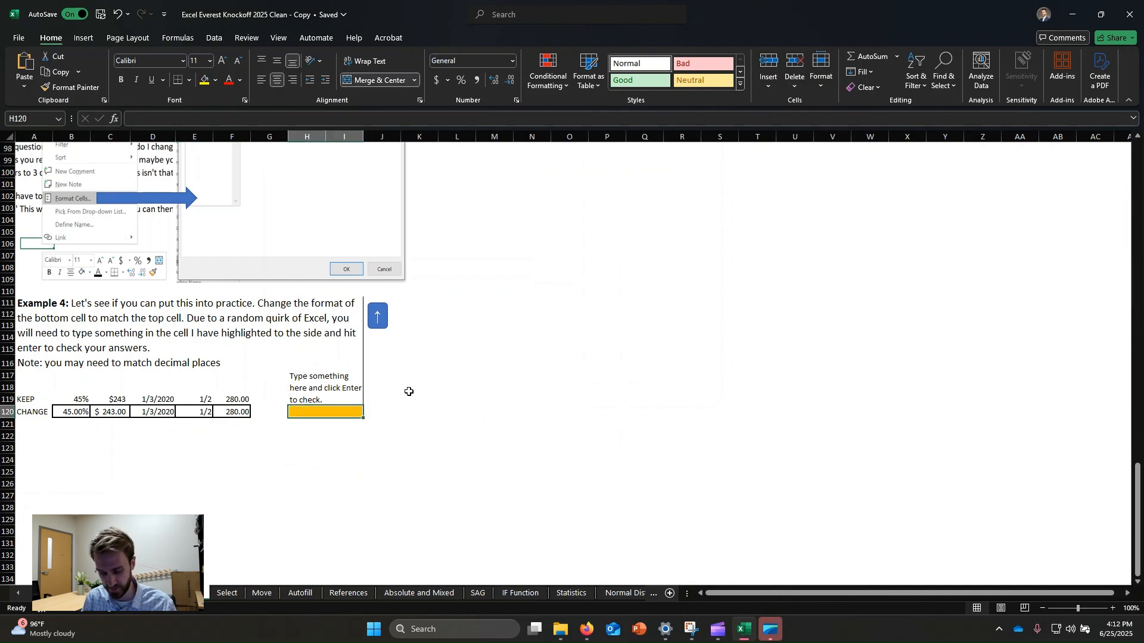
{"action": "type", "text": "done"}
{"action": "key", "text": "Return"}
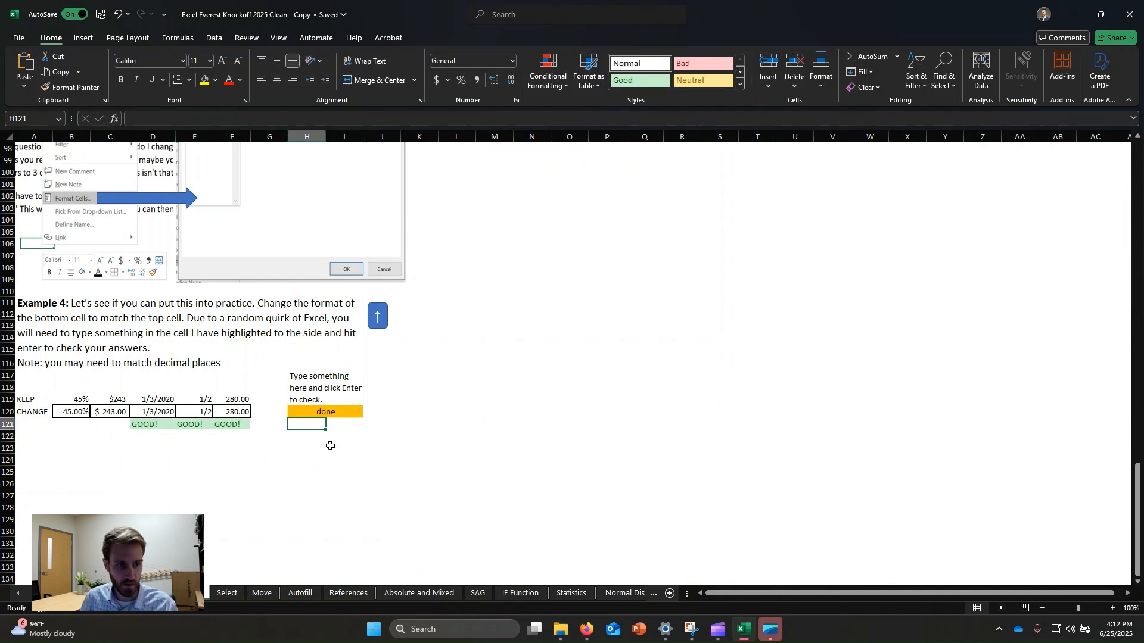
Step: Remove the decimal places from cell C120 so it shows $ 243 like the cell above
{"action": "left_click", "coordinate": [222, 472]}
{"action": "left_click", "coordinate": [337, 411]}
{"action": "left_click", "coordinate": [243, 423]}
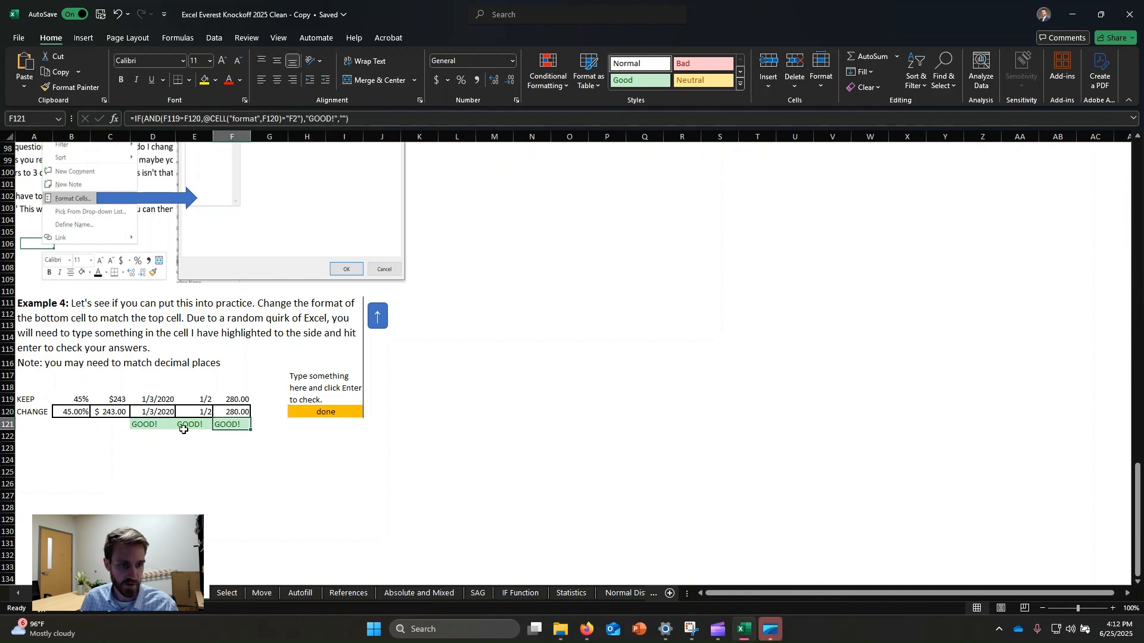
{"action": "left_click", "coordinate": [183, 428]}
{"action": "left_click", "coordinate": [140, 425]}
{"action": "left_click", "coordinate": [112, 412]}
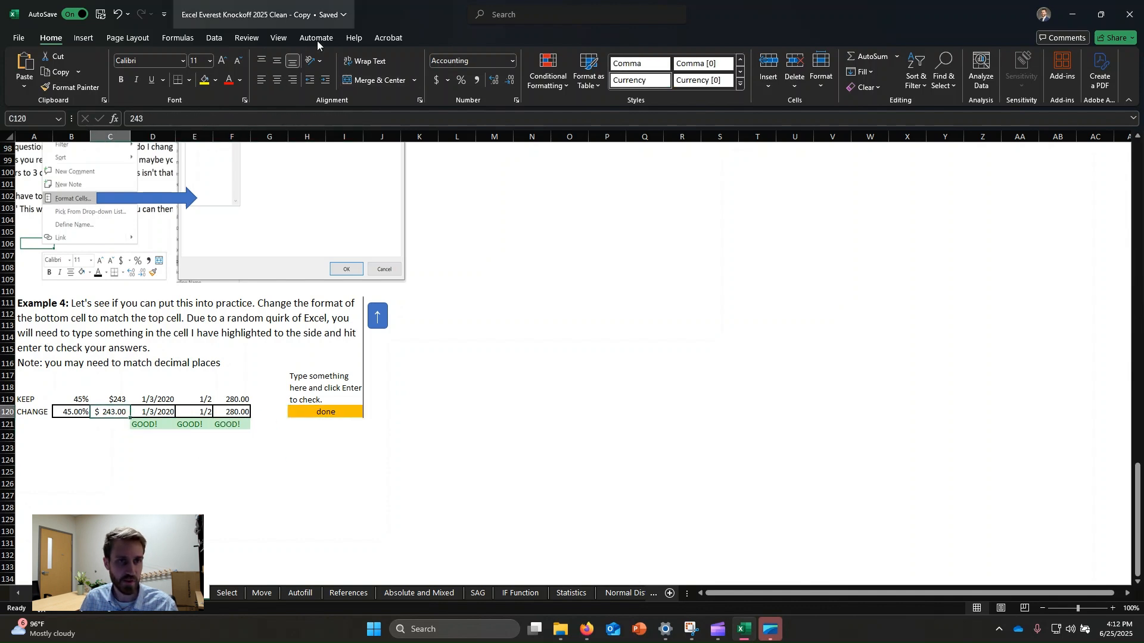
{"action": "left_click", "coordinate": [509, 81]}
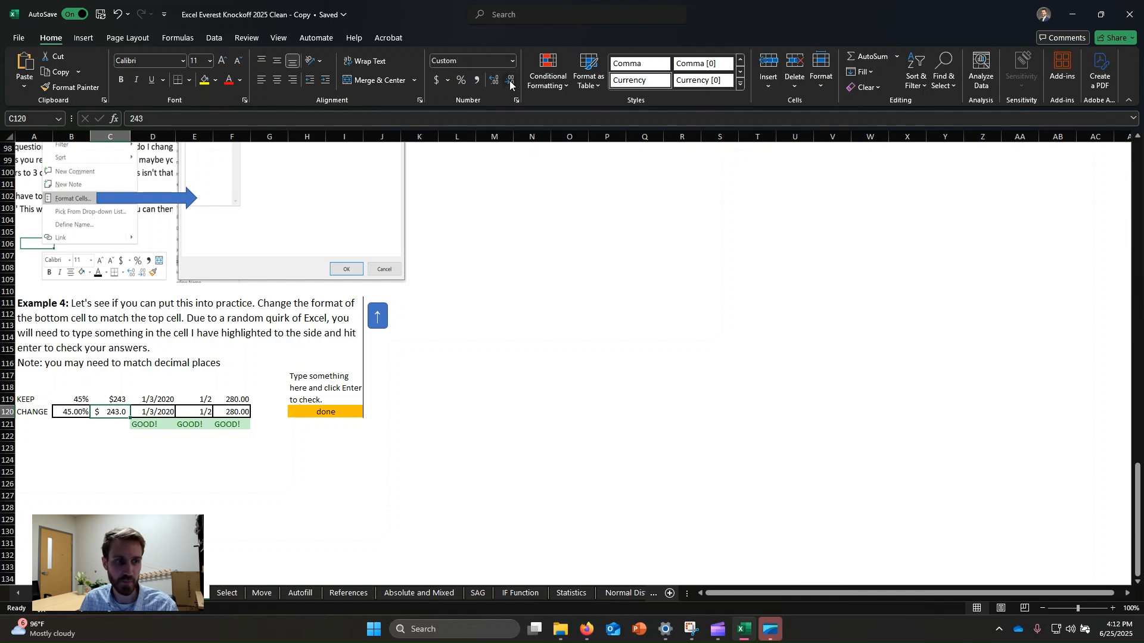
{"action": "left_click", "coordinate": [509, 81]}
Step: Remove the decimal places from cell B120 so it shows 45% like the cell above
{"action": "left_click", "coordinate": [68, 415]}
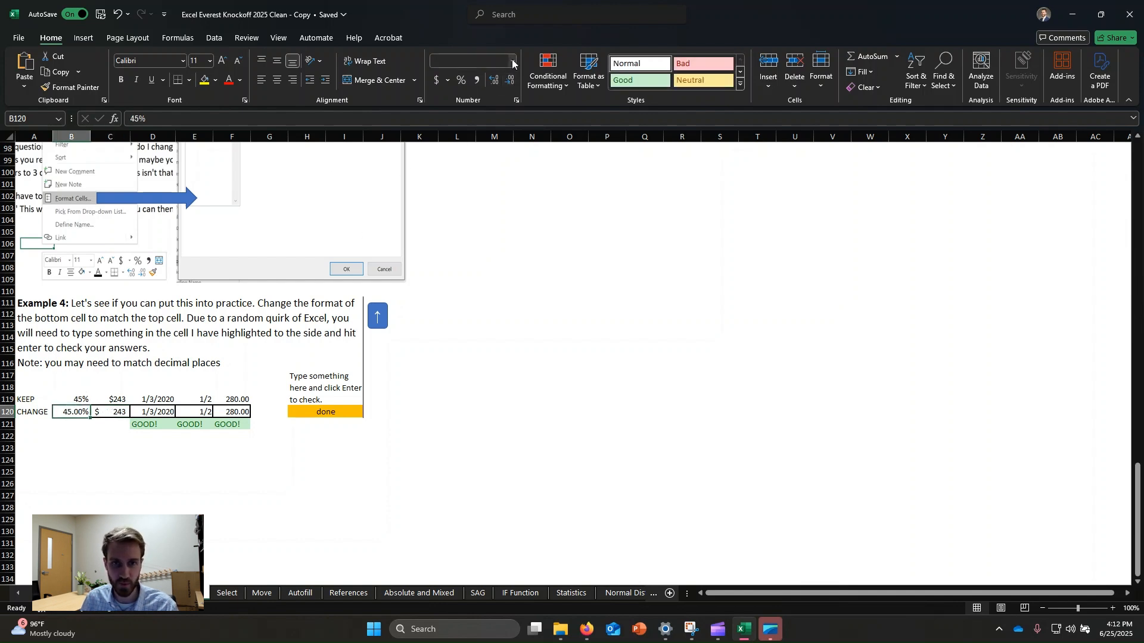
{"action": "left_click", "coordinate": [511, 82]}
{"action": "left_click", "coordinate": [511, 82]}
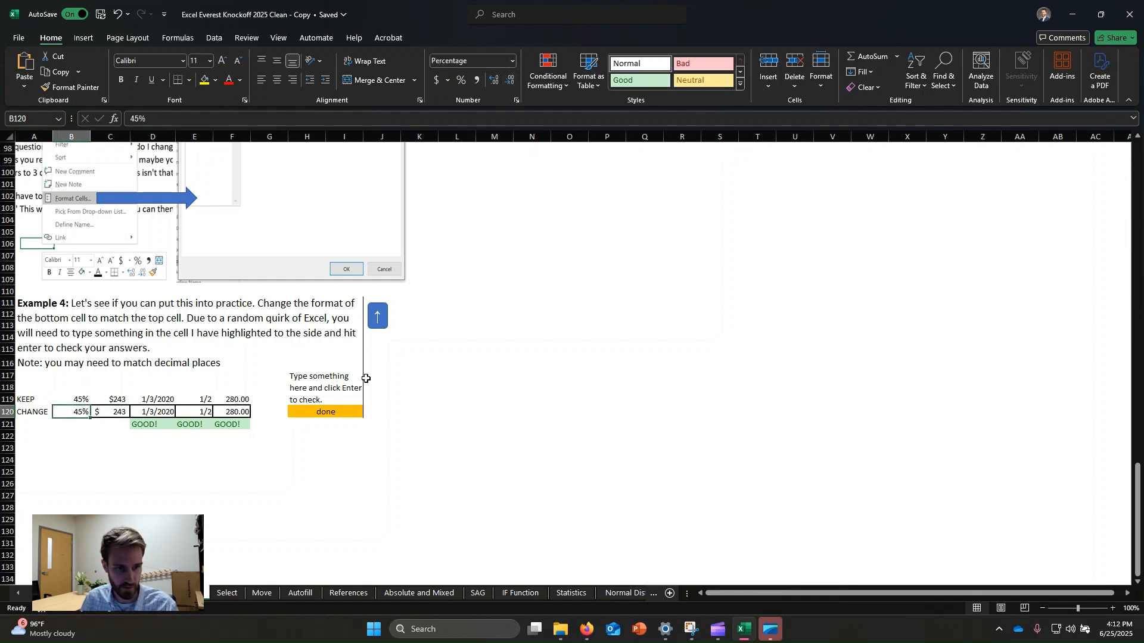
Step: Enter "done again" in the check cell H120 to recheck the answers
{"action": "left_click", "coordinate": [322, 412]}
{"action": "type", "text": "done again"}
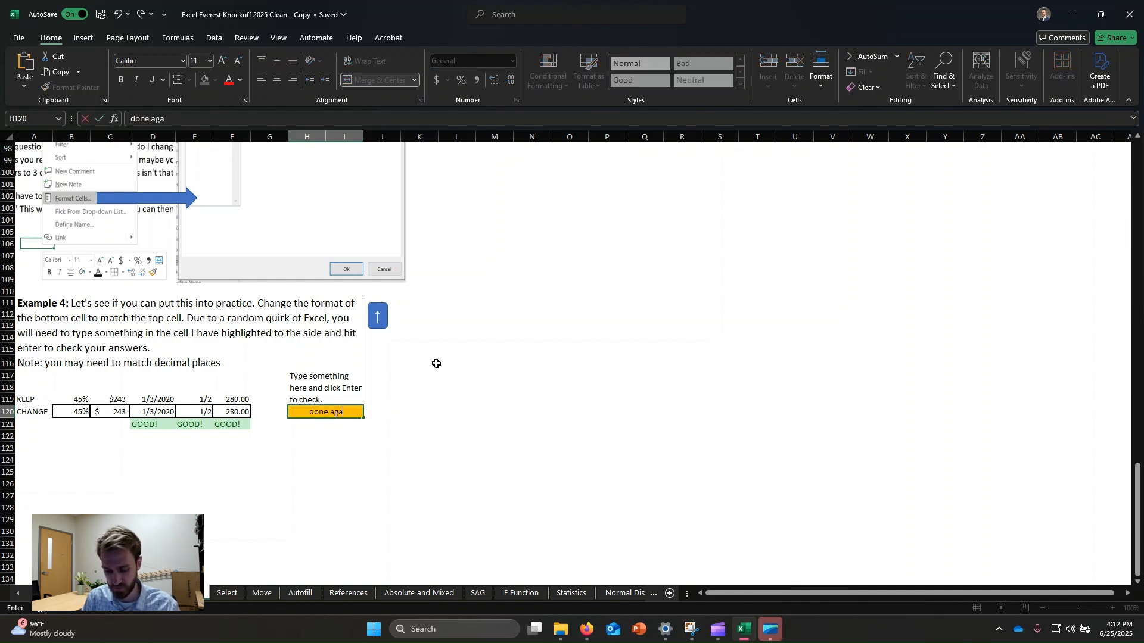
{"action": "key", "text": "Return"}
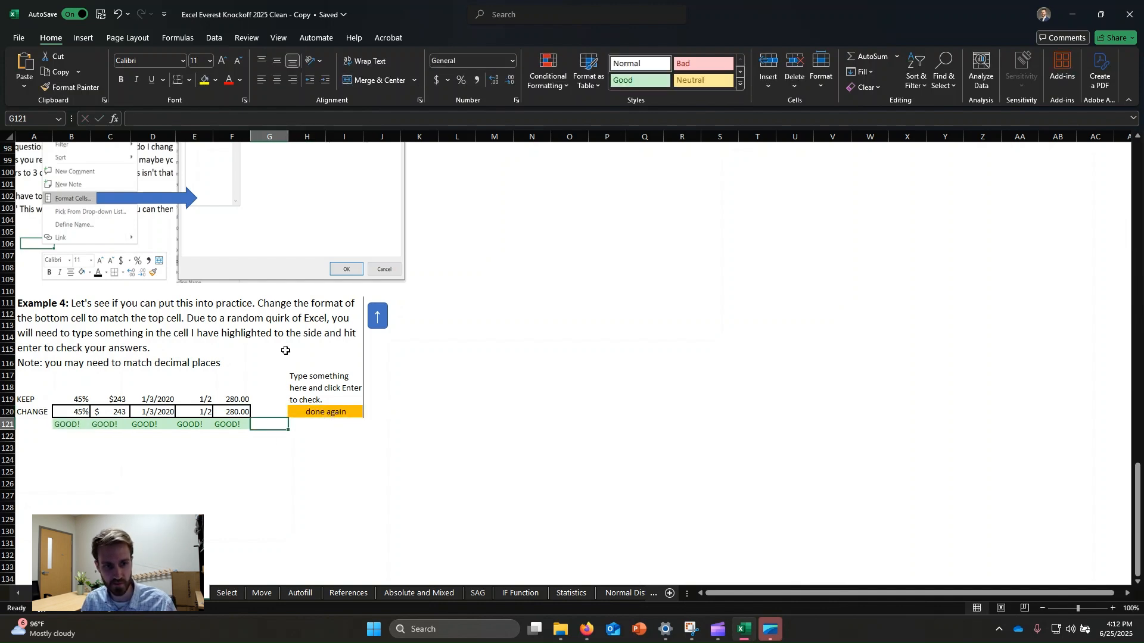